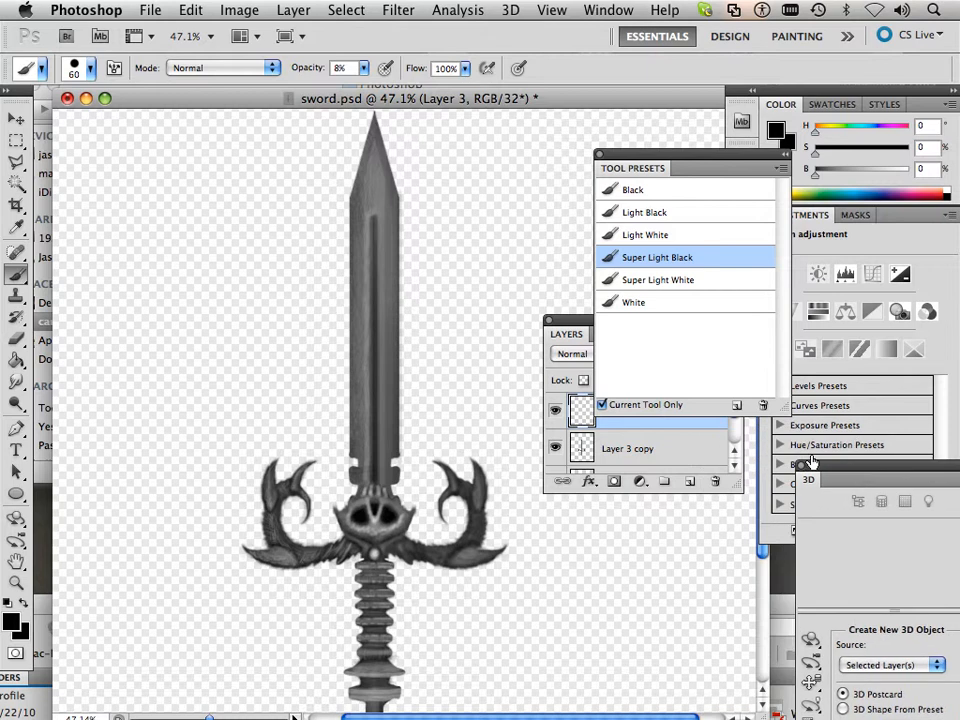
Step: Load the sword's outline as a selection and darken the blade's edges with the Super Light Black brush
{"action": "left_click", "coordinate": [582, 448], "text": "super"}
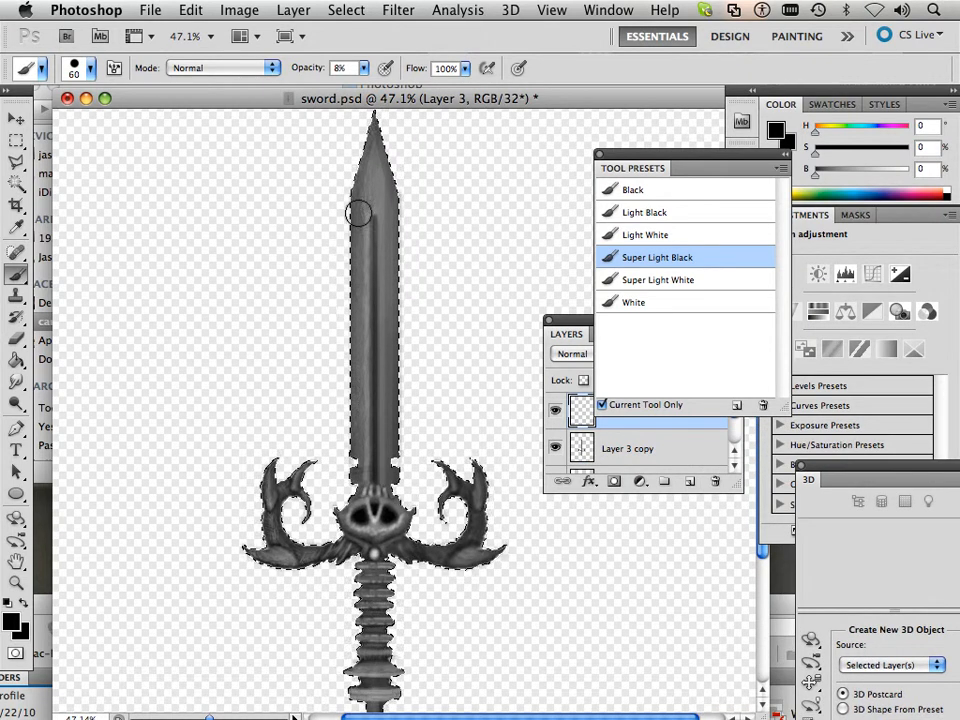
{"action": "mouse_move", "coordinate": [358, 213]}
{"action": "left_mouse_down"}
{"action": "mouse_move", "coordinate": [371, 130]}
{"action": "mouse_move", "coordinate": [356, 309]}
{"action": "mouse_move", "coordinate": [370, 130]}
{"action": "mouse_move", "coordinate": [362, 494]}
{"action": "mouse_move", "coordinate": [374, 133]}
{"action": "mouse_move", "coordinate": [355, 452]}
{"action": "mouse_move", "coordinate": [369, 531]}
{"action": "mouse_move", "coordinate": [403, 460]}
{"action": "left_mouse_up"}
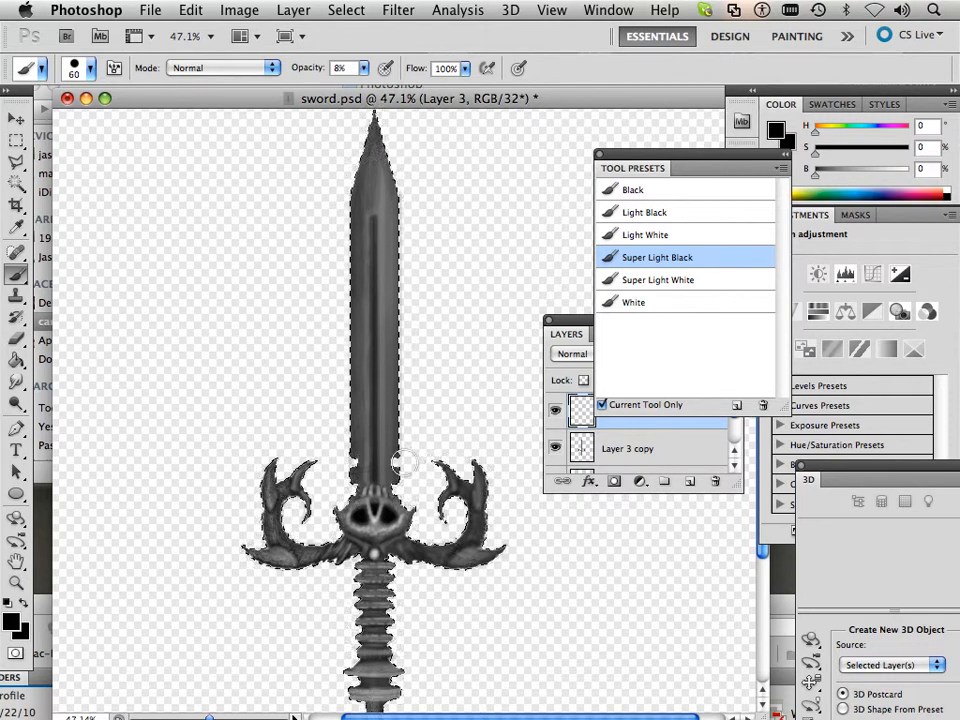
{"action": "scroll", "coordinate": [401, 412], "scroll_direction": "left", "scroll_amount": 3}
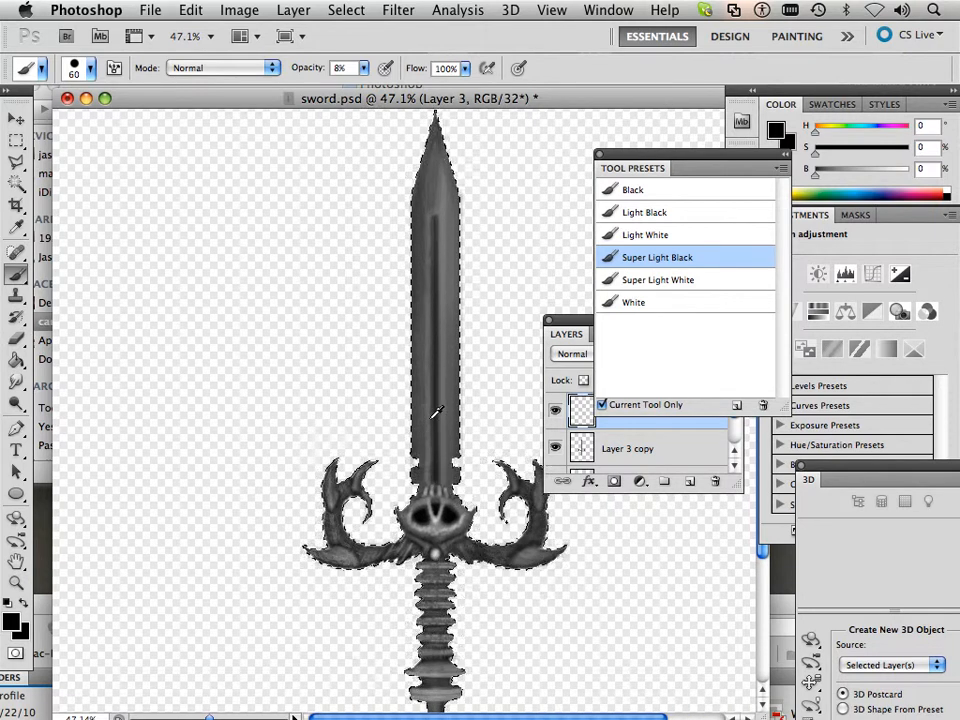
{"action": "scroll", "coordinate": [437, 411], "scroll_direction": "up", "scroll_amount": 5}
{"action": "scroll", "coordinate": [438, 412], "scroll_direction": "down", "scroll_amount": 4}
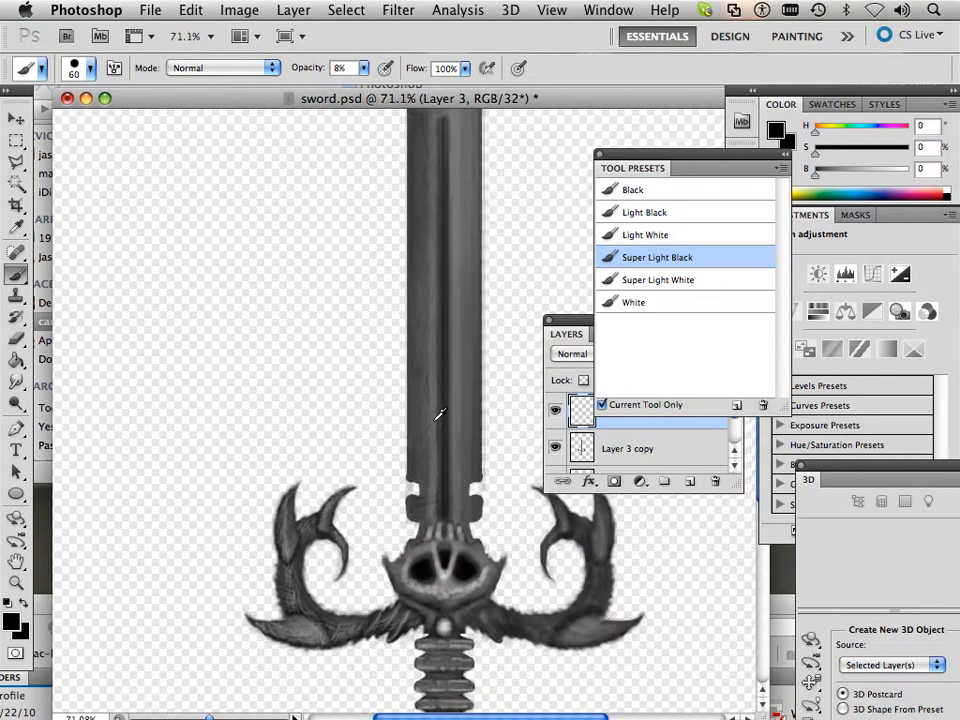
{"action": "scroll", "coordinate": [438, 413], "scroll_direction": "down", "scroll_amount": 5}
{"action": "scroll", "coordinate": [445, 490], "scroll_direction": "up", "scroll_amount": 4}
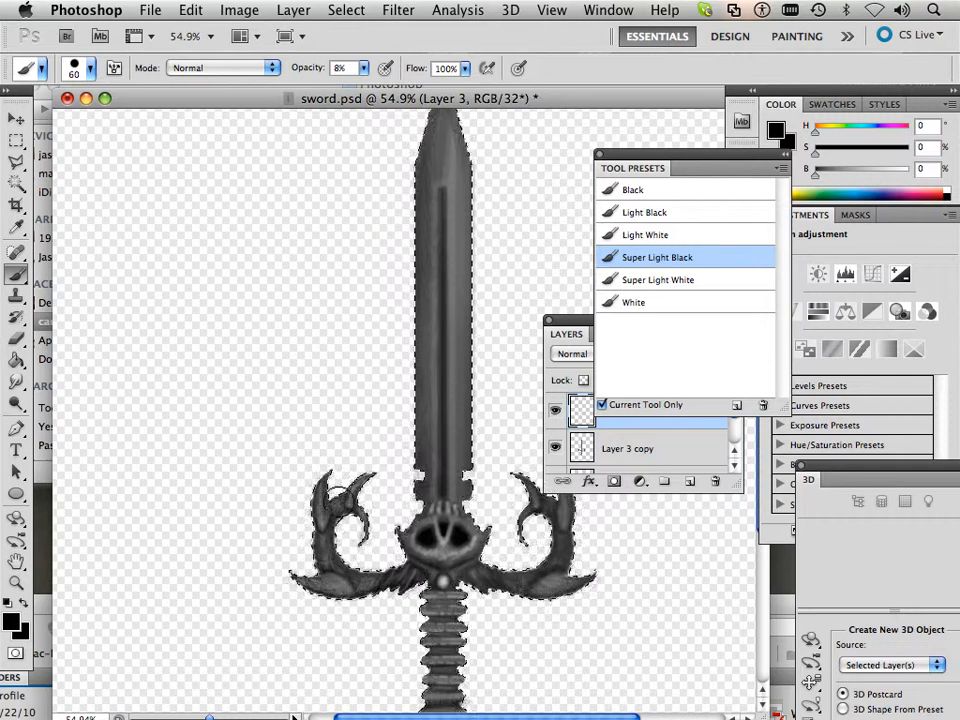
Step: Darken the guard and the handle's grooves with the brush at size 25, and deselect the sword
{"action": "key", "text": "ctrl+d"}
{"action": "scroll", "coordinate": [503, 567], "scroll_direction": "down", "scroll_amount": 2}
{"action": "left_click_drag", "start_coordinate": [503, 567], "coordinate": [497, 522]}
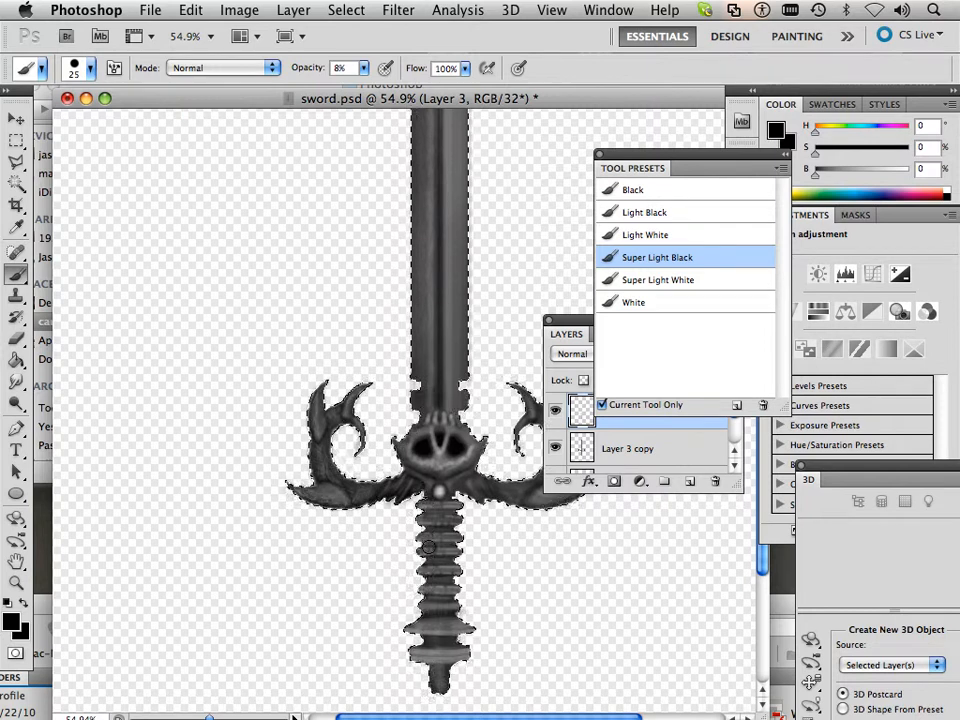
{"action": "left_click_drag", "start_coordinate": [425, 543], "coordinate": [428, 556]}
{"action": "left_click", "coordinate": [345, 9]}
{"action": "left_click", "coordinate": [350, 47]}
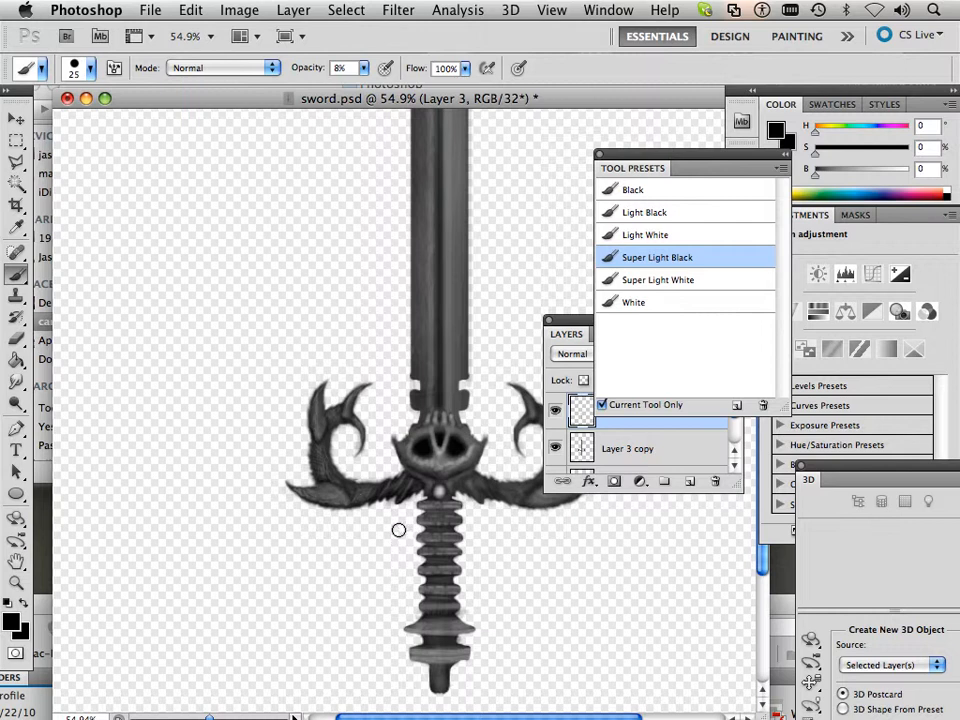
Step: Marquee-select the left half of the sword, from the handle's base to above the blade's tip
{"action": "left_click", "coordinate": [16, 140]}
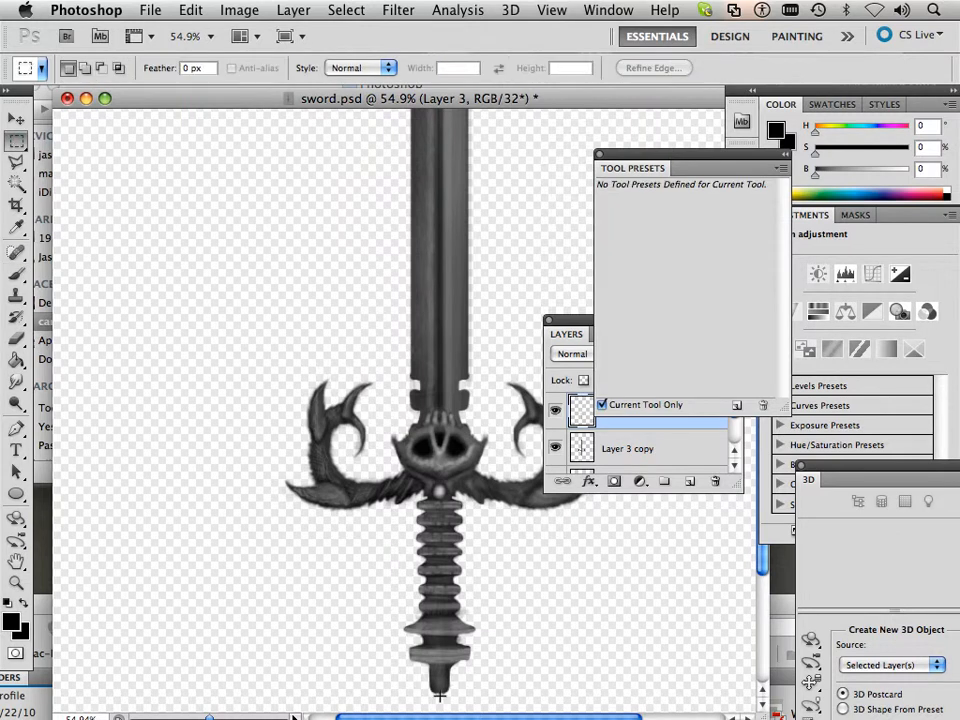
{"action": "left_click_drag", "start_coordinate": [437, 590], "coordinate": [265, 320]}
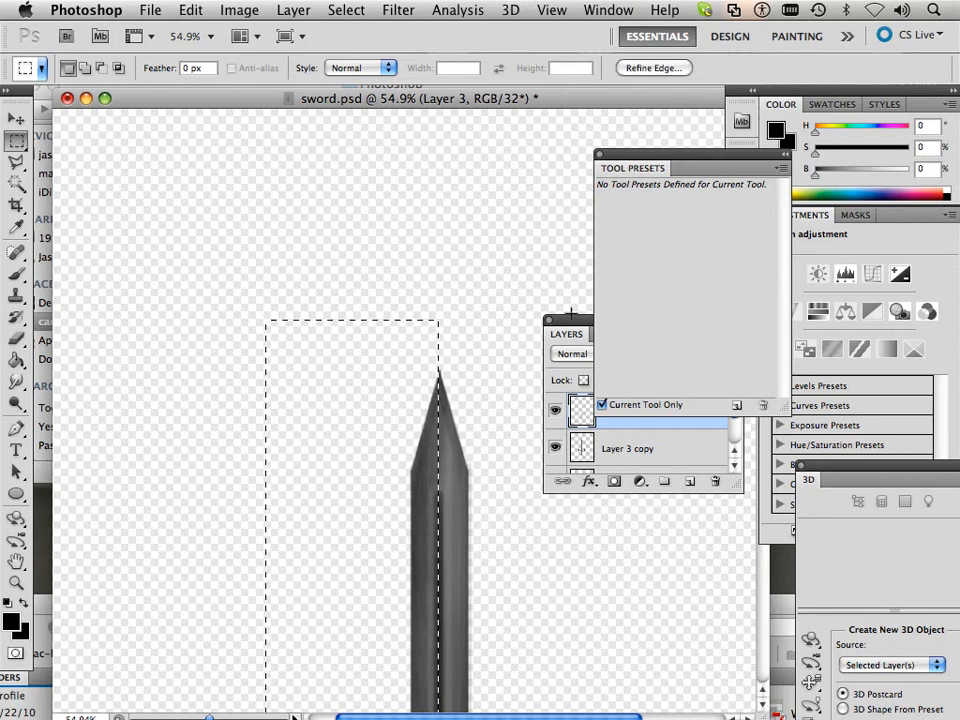
{"action": "scroll", "coordinate": [441, 400], "scroll_direction": "down", "scroll_amount": 10}
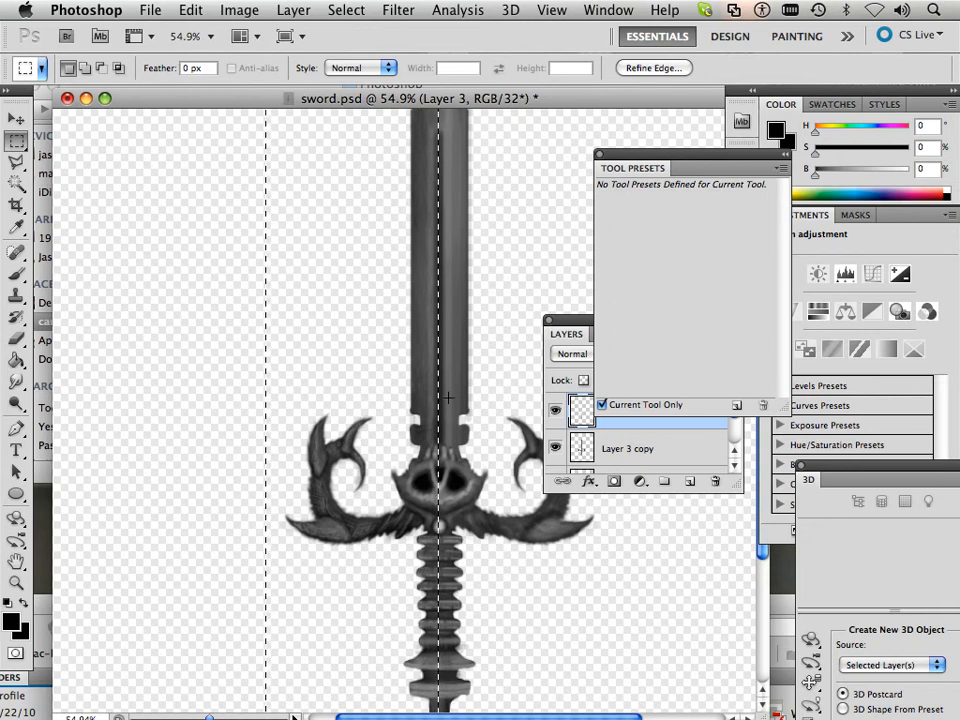
Step: Transform the selection, widening it to 100.30% so its right edge meets the sword's centre line
{"action": "scroll", "coordinate": [441, 400], "scroll_direction": "up", "scroll_amount": 3, "text": "alt"}
{"action": "scroll", "coordinate": [451, 400], "scroll_direction": "up", "scroll_amount": 1, "text": "alt"}
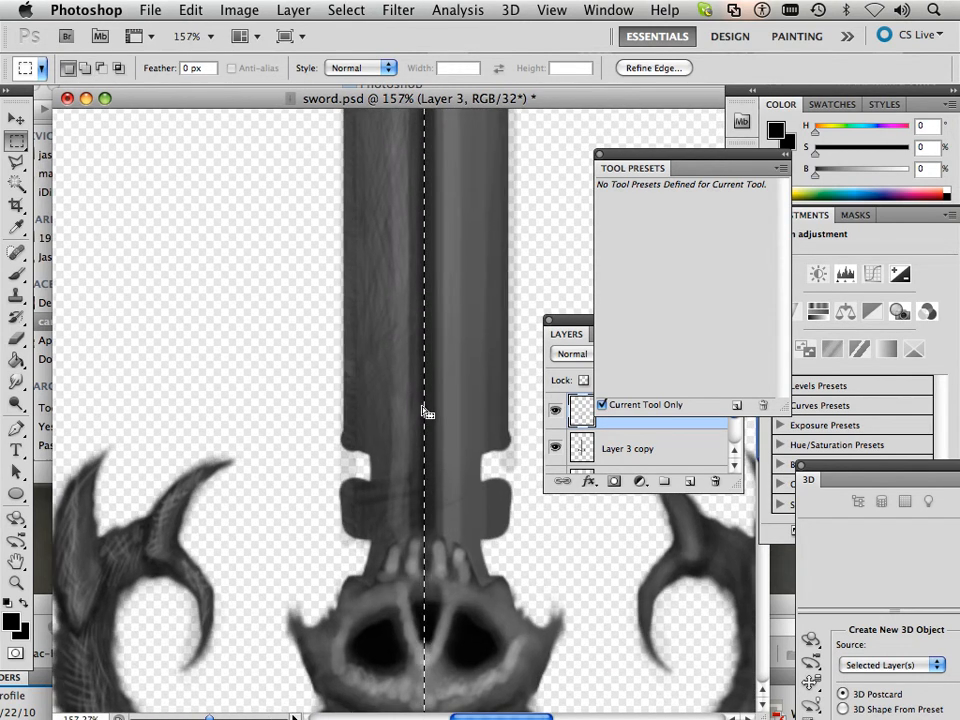
{"action": "right_click", "coordinate": [424, 412]}
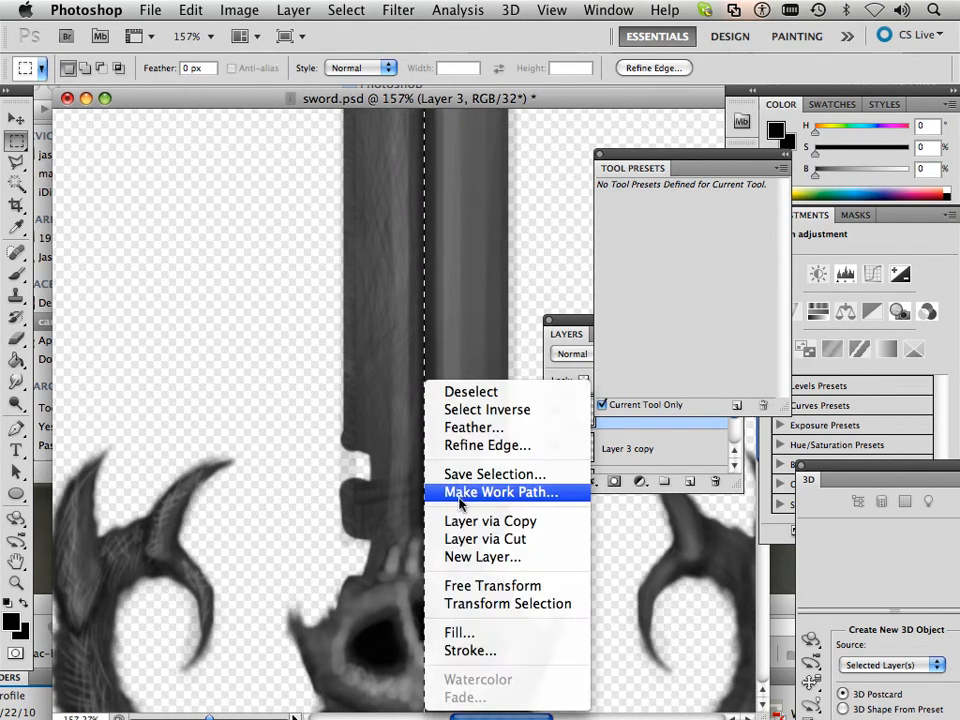
{"action": "left_click", "coordinate": [482, 603]}
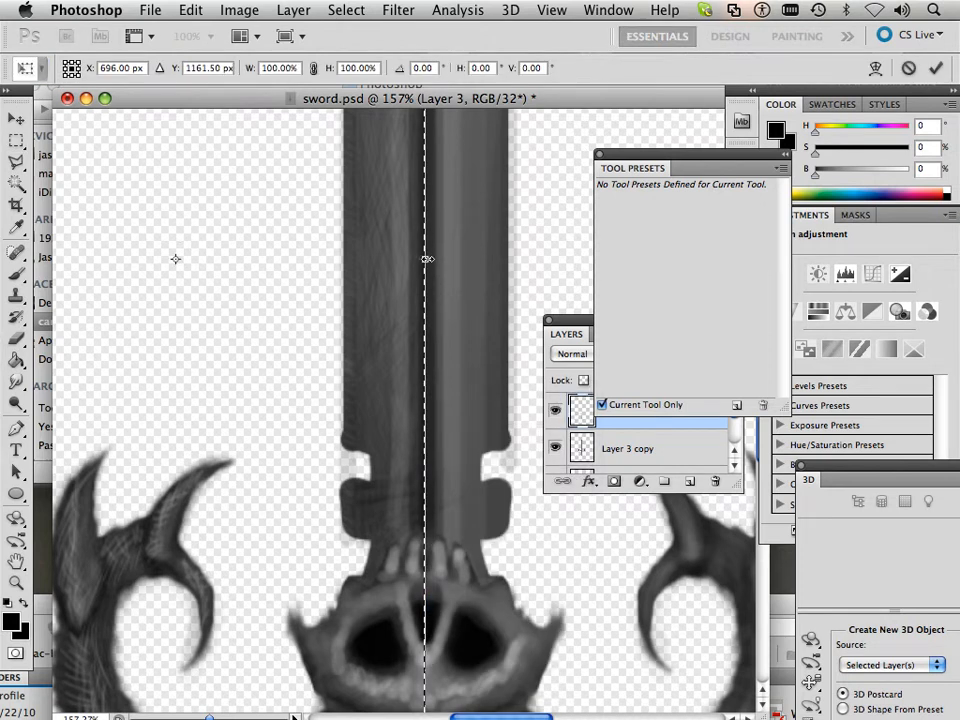
{"action": "mouse_move", "coordinate": [427, 259]}
{"action": "left_mouse_down"}
{"action": "mouse_move", "coordinate": [437, 259]}
{"action": "mouse_move", "coordinate": [427, 260]}
{"action": "left_mouse_up"}
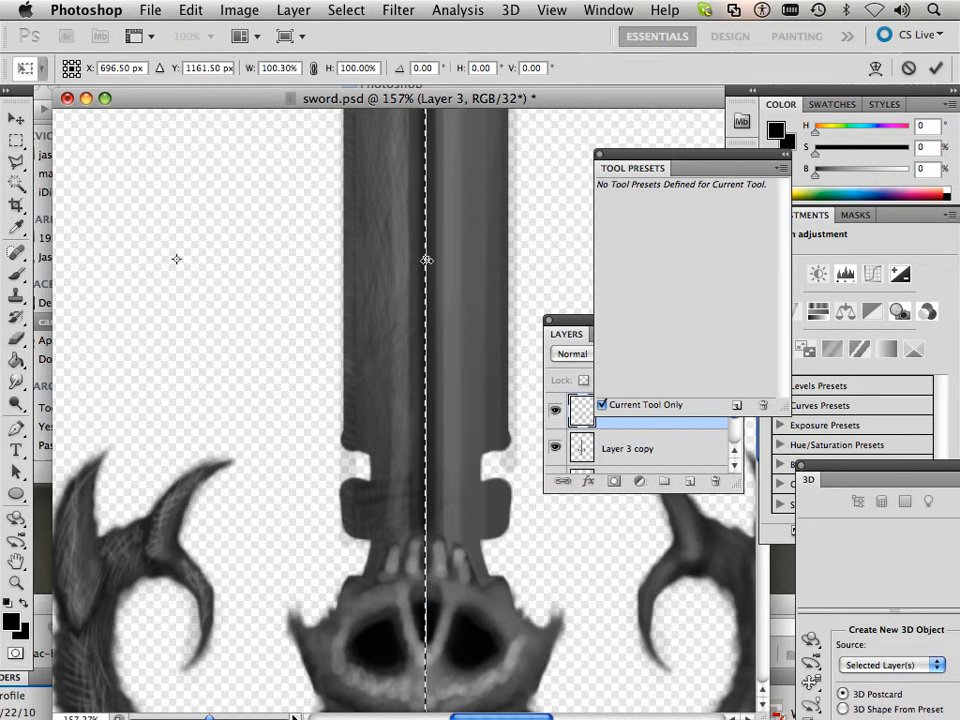
{"action": "scroll", "coordinate": [436, 308], "scroll_direction": "down", "scroll_amount": 5}
{"action": "scroll", "coordinate": [437, 308], "scroll_direction": "down", "scroll_amount": 12}
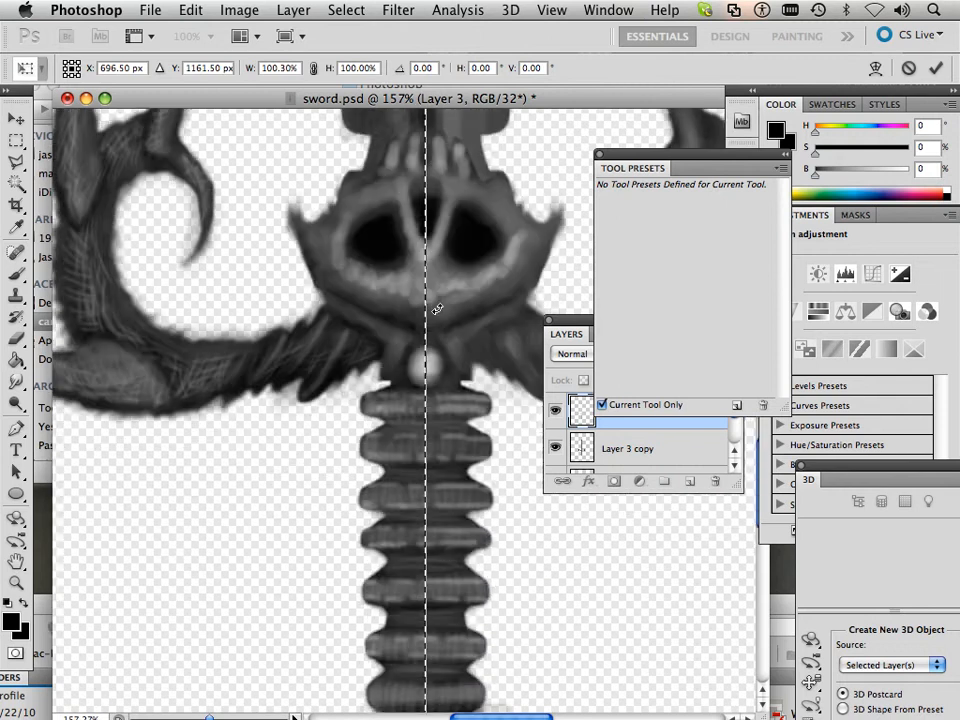
{"action": "scroll", "coordinate": [437, 310], "scroll_direction": "up", "scroll_amount": 10}
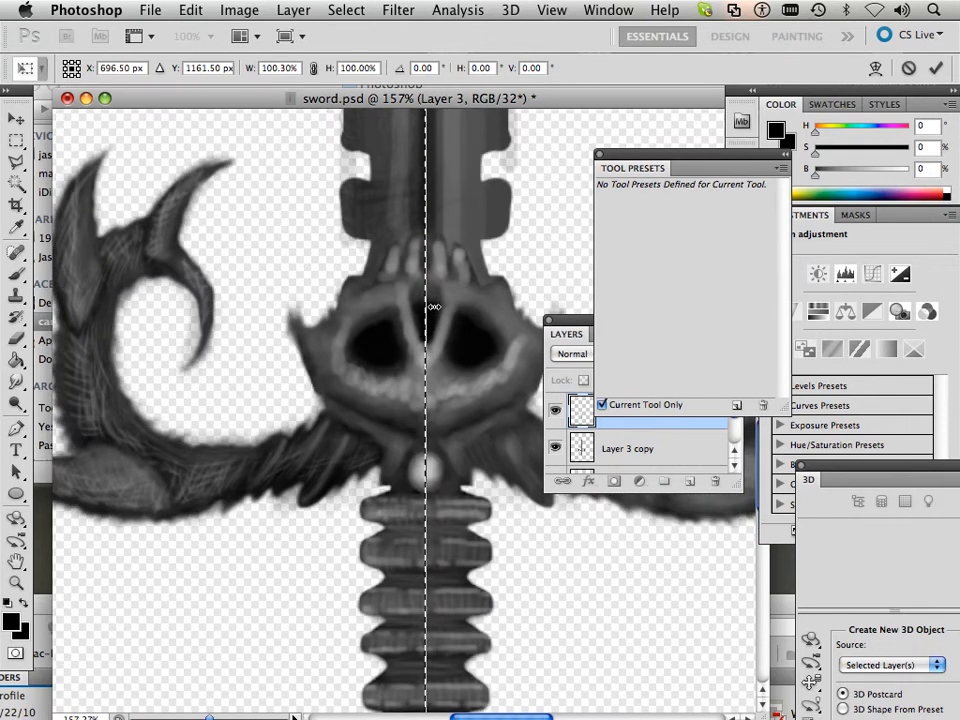
{"action": "scroll", "coordinate": [428, 306], "scroll_direction": "down", "scroll_amount": 6}
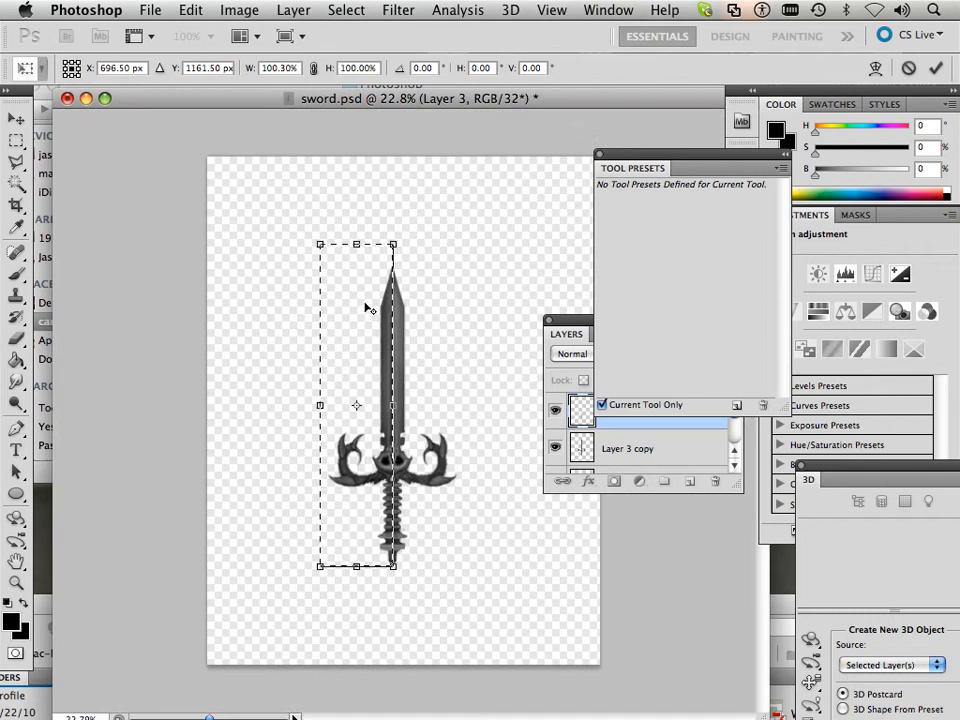
Step: Turn off snapping and apply the selection transformation
{"action": "left_click", "coordinate": [552, 10]}
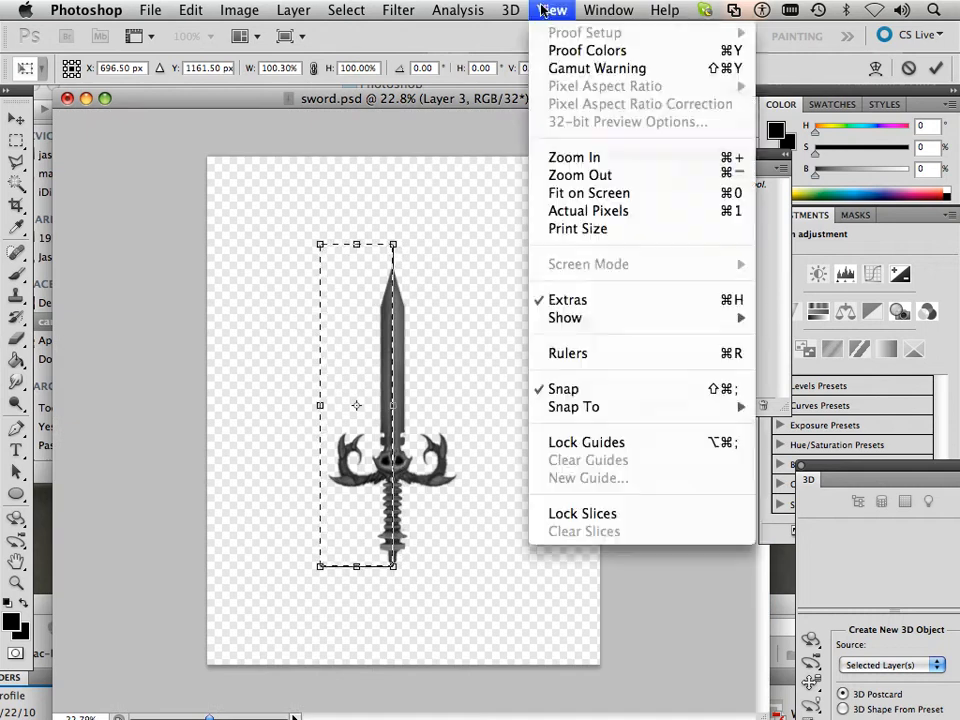
{"action": "left_click", "coordinate": [566, 389]}
{"action": "scroll", "coordinate": [362, 331], "scroll_direction": "up", "scroll_amount": 6}
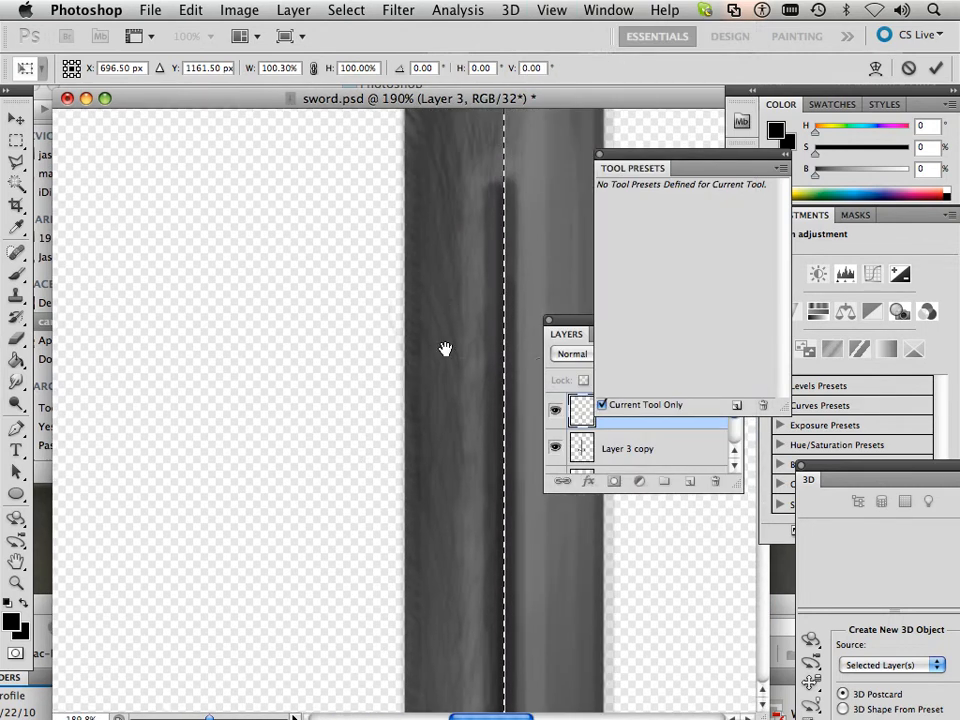
{"action": "left_click_drag", "start_coordinate": [445, 349], "coordinate": [420, 439]}
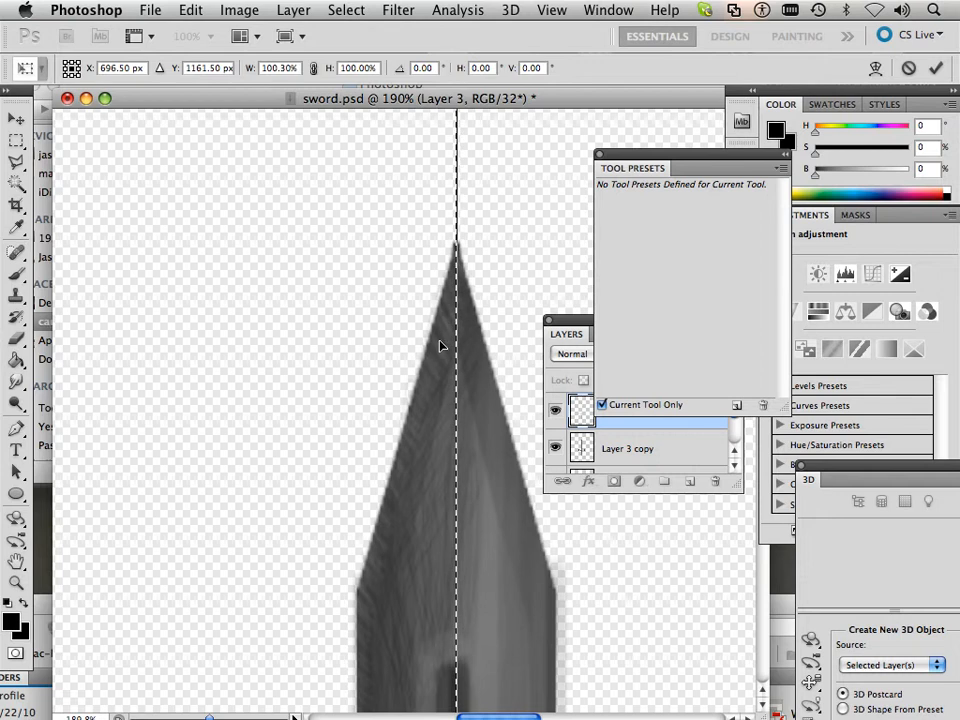
{"action": "scroll", "coordinate": [446, 376], "scroll_direction": "down", "scroll_amount": 3}
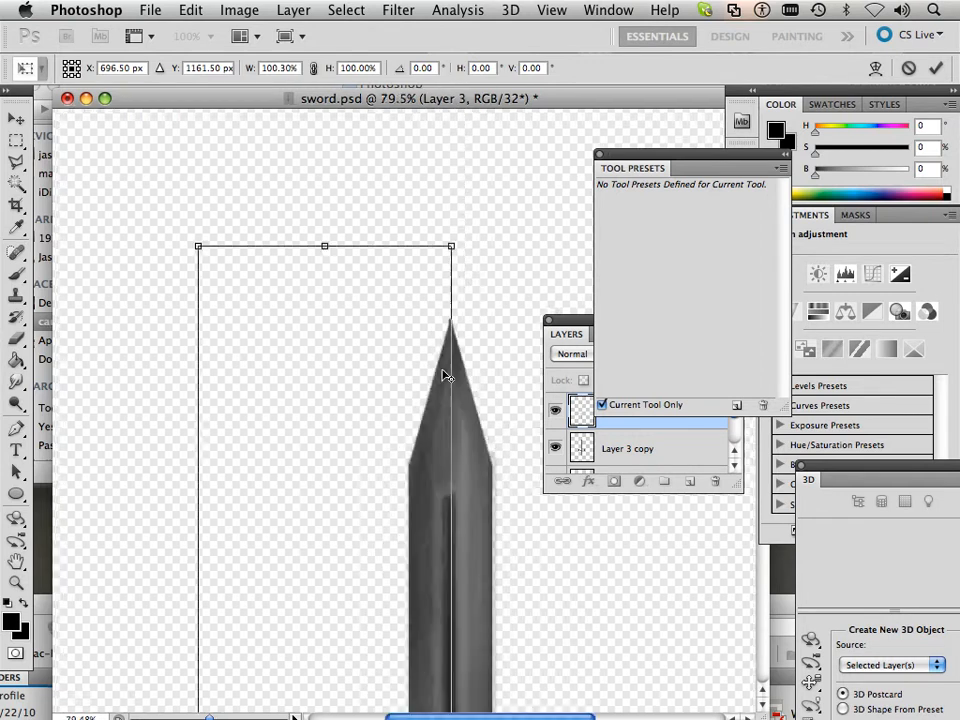
{"action": "scroll", "coordinate": [446, 376], "scroll_direction": "down", "scroll_amount": 4}
{"action": "scroll", "coordinate": [439, 375], "scroll_direction": "up", "scroll_amount": 2}
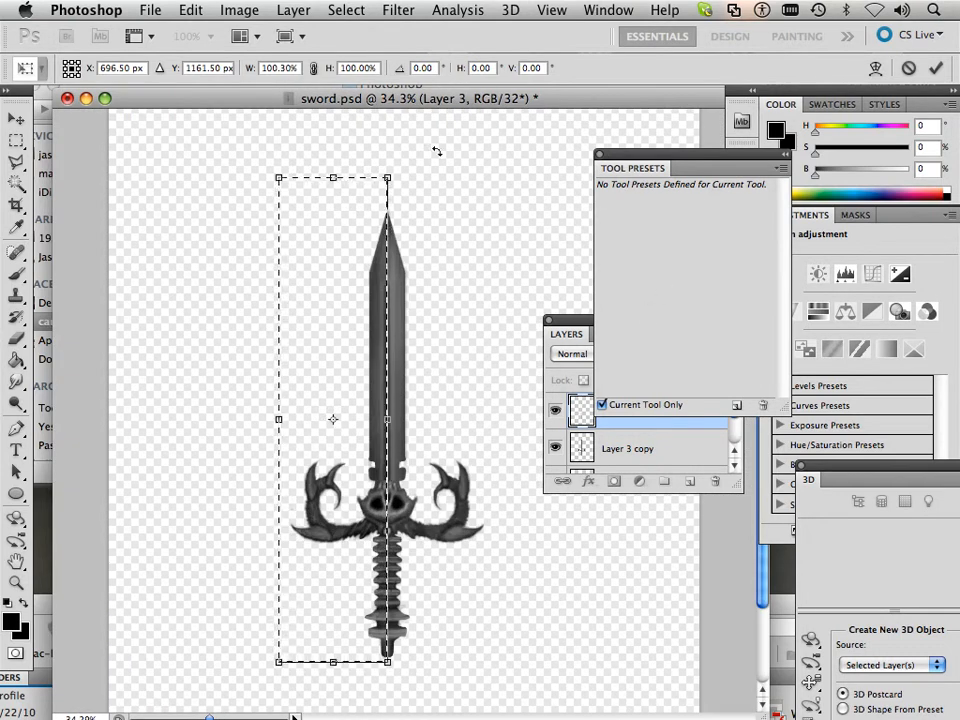
{"action": "left_click", "coordinate": [190, 10]}
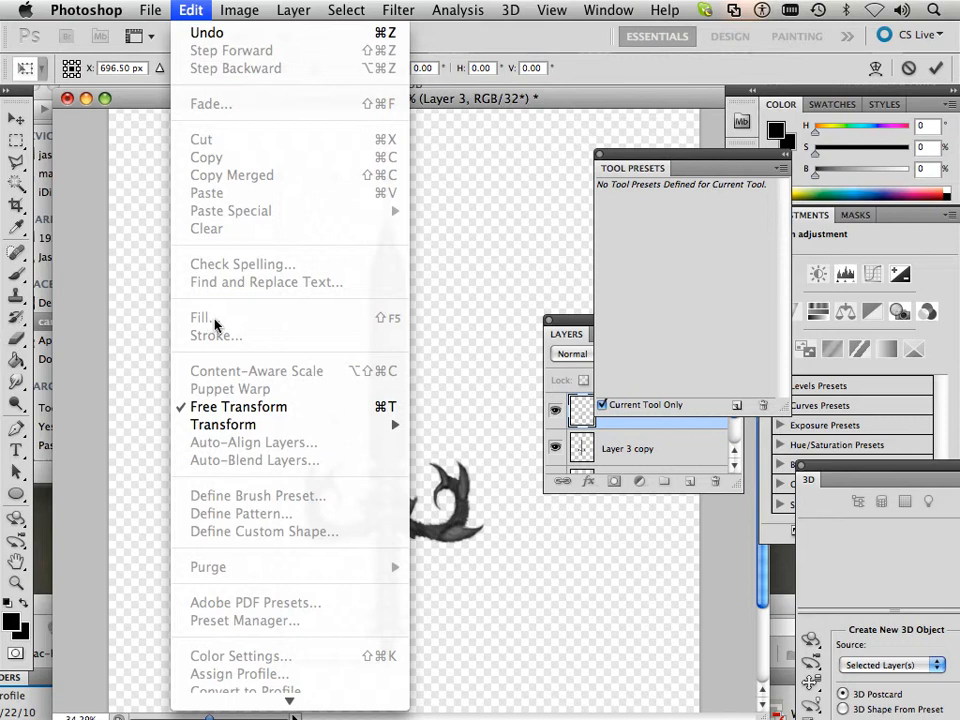
{"action": "left_click", "coordinate": [22, 127]}
{"action": "left_click", "coordinate": [17, 120]}
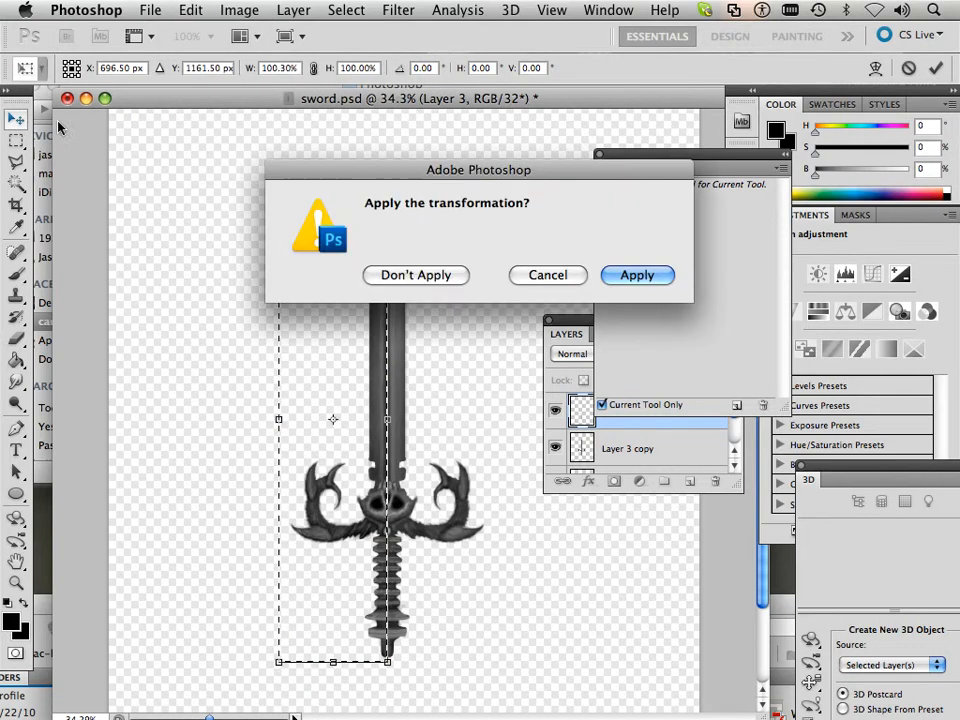
{"action": "left_click", "coordinate": [636, 277]}
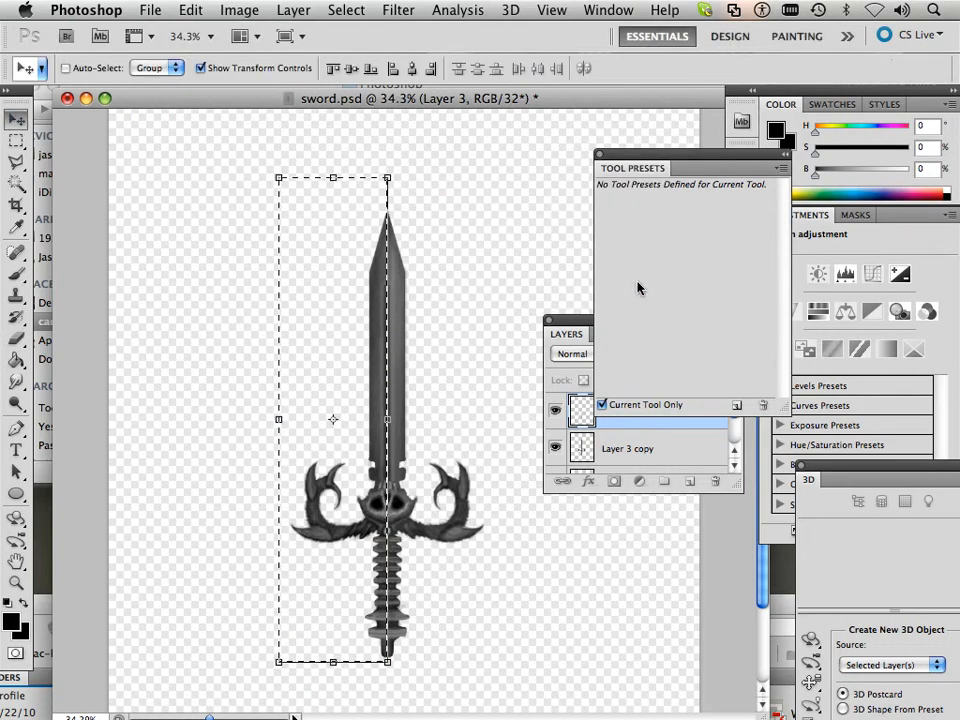
Step: Copy the merged contents of the selected left half and paste them as a new layer
{"action": "left_click", "coordinate": [190, 10]}
{"action": "left_click", "coordinate": [234, 178]}
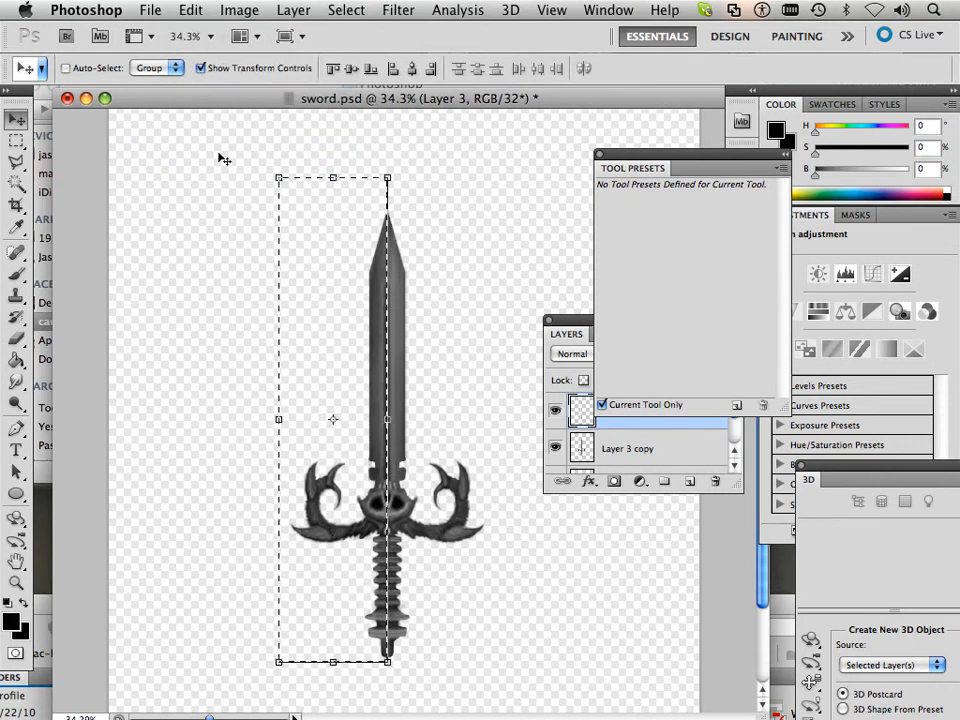
{"action": "left_click", "coordinate": [190, 10]}
{"action": "left_click", "coordinate": [190, 193]}
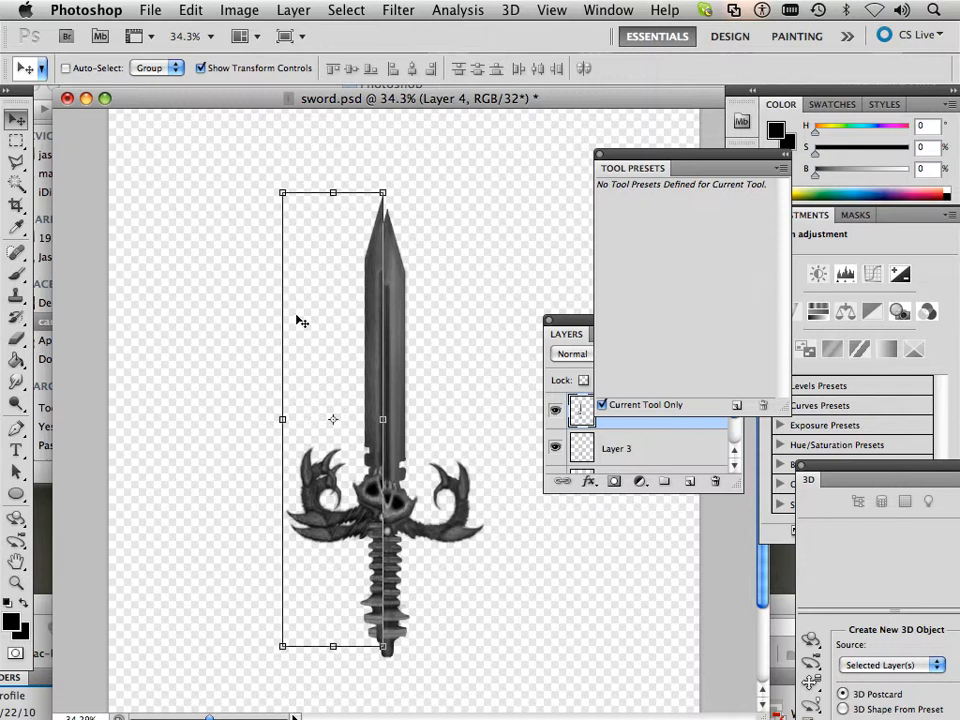
Step: Move the pasted half so it lines up exactly with the original left half of the sword
{"action": "left_click_drag", "start_coordinate": [324, 333], "coordinate": [337, 353]}
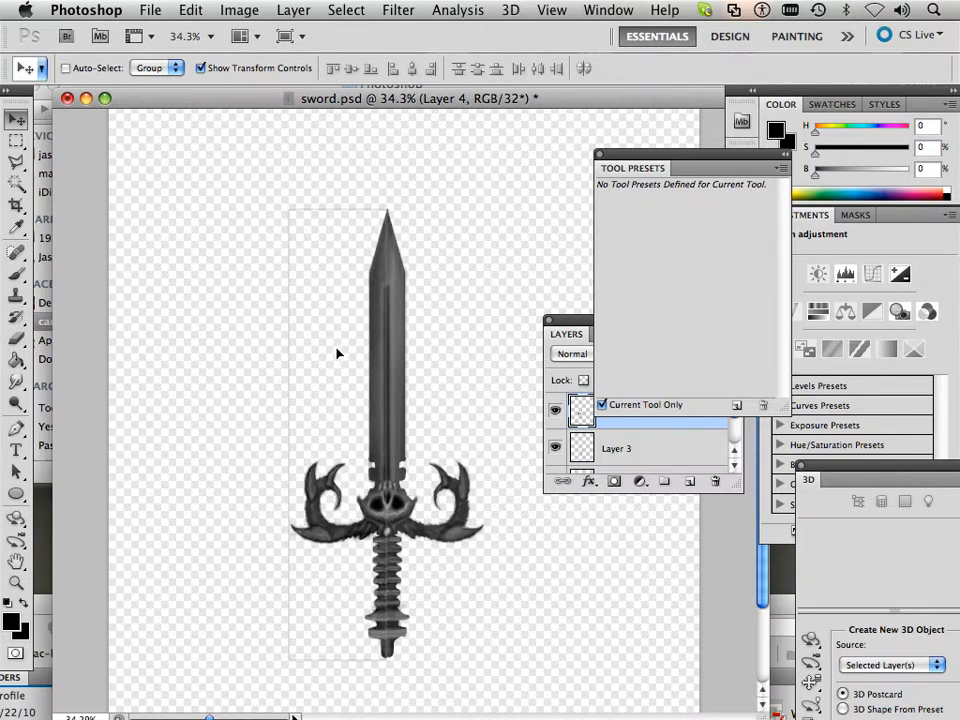
{"action": "scroll", "coordinate": [338, 395], "scroll_direction": "up", "scroll_amount": 10}
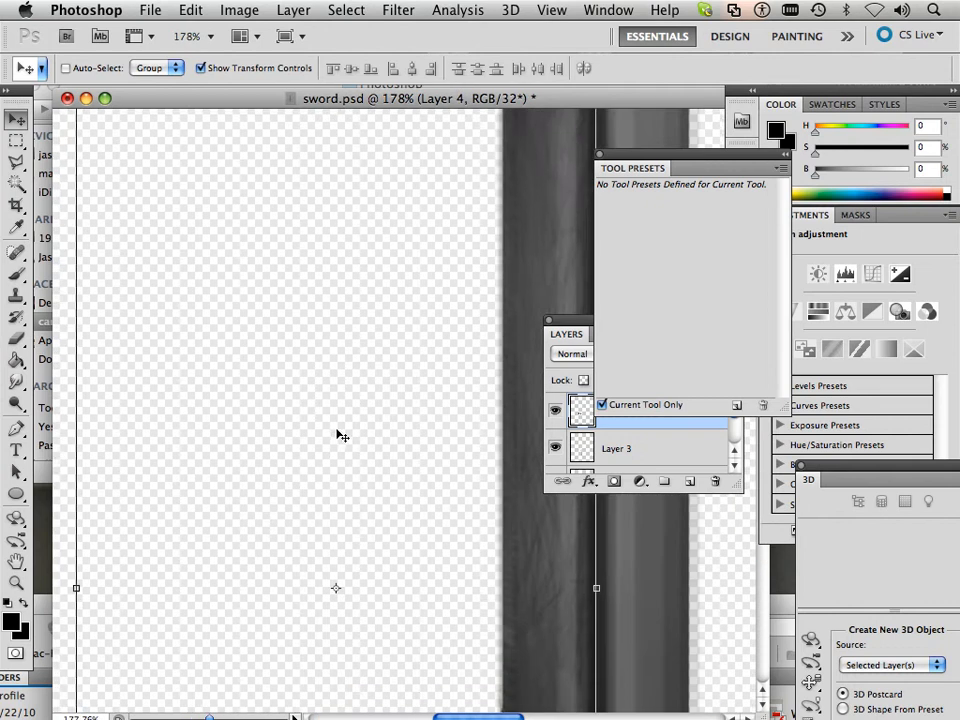
{"action": "scroll", "coordinate": [339, 434], "scroll_direction": "down", "scroll_amount": 5}
{"action": "scroll", "coordinate": [337, 433], "scroll_direction": "down", "scroll_amount": 5}
{"action": "scroll", "coordinate": [336, 437], "scroll_direction": "up", "scroll_amount": 5}
{"action": "left_click_drag", "start_coordinate": [336, 439], "coordinate": [297, 255]}
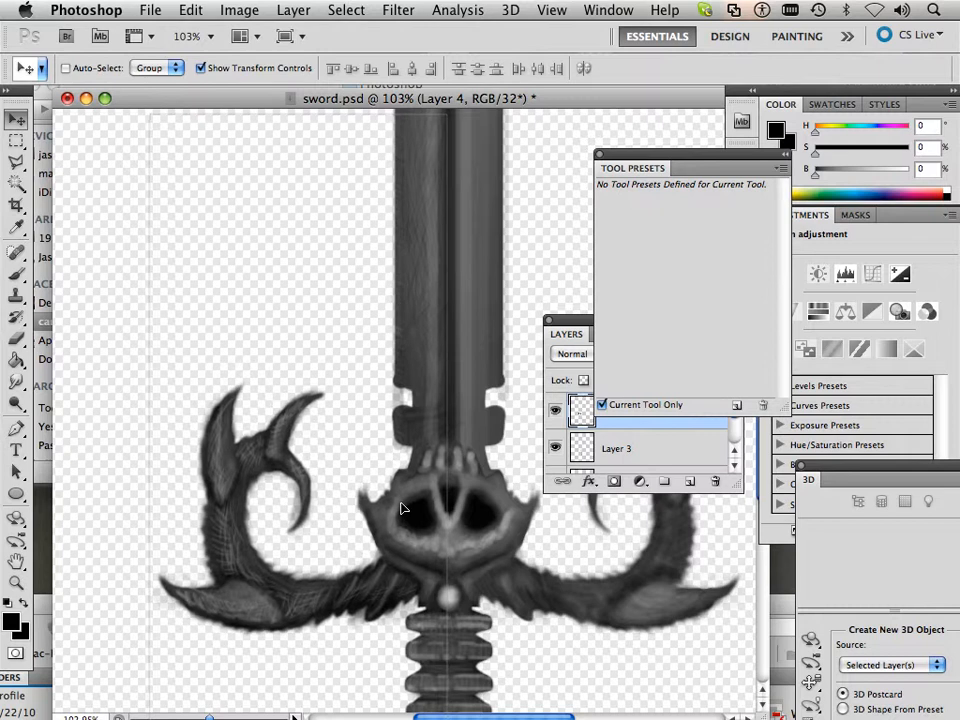
{"action": "key", "text": "ctrl+t"}
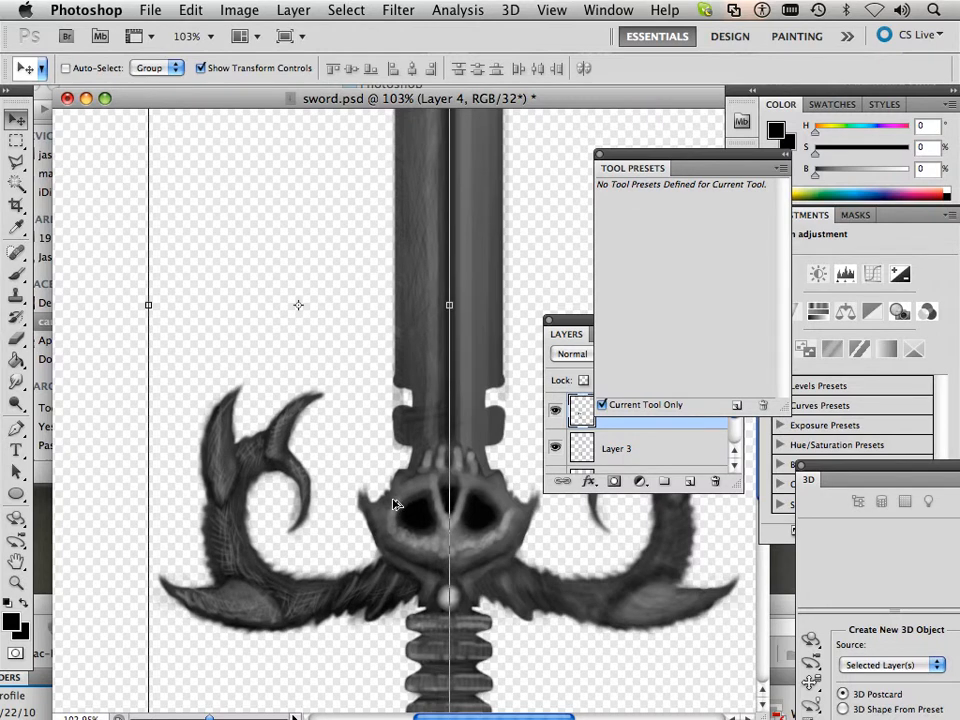
{"action": "scroll", "coordinate": [393, 504], "scroll_direction": "down", "scroll_amount": 6}
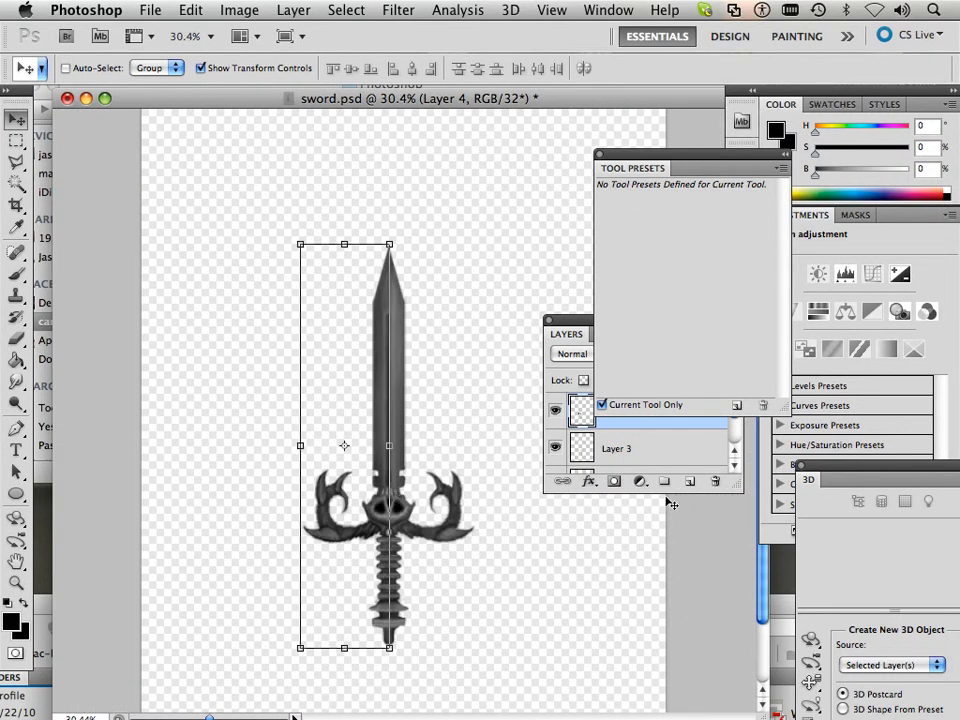
Step: Duplicate Layer 4 and put the copy's transform reference point at the middle of its right edge, on the sword's centre line
{"action": "left_click_drag", "start_coordinate": [660, 166], "coordinate": [785, 205]}
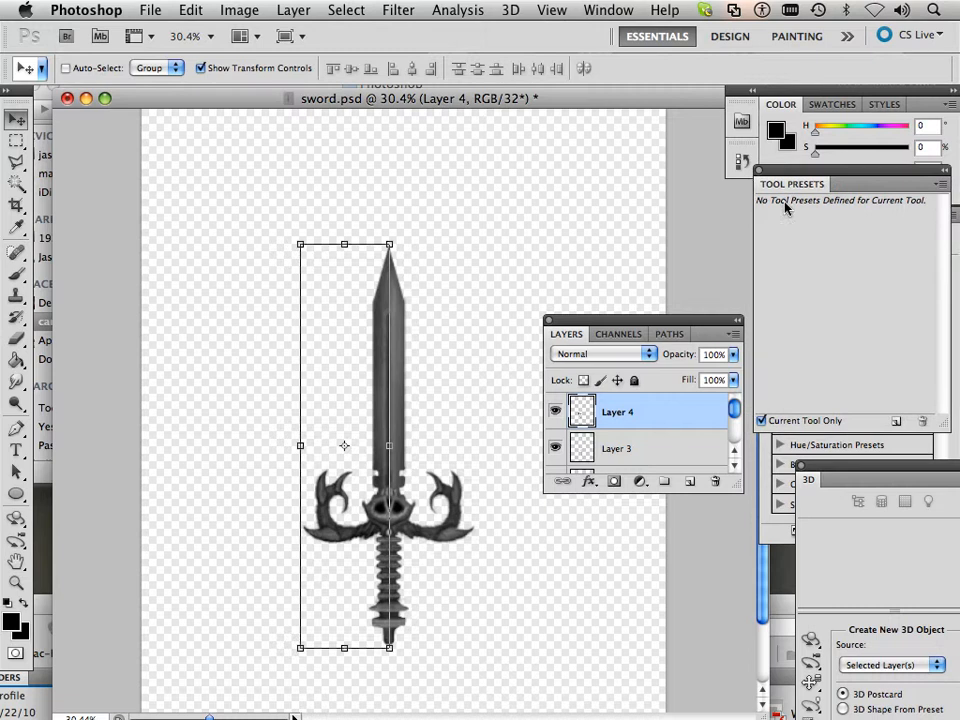
{"action": "left_click_drag", "start_coordinate": [643, 412], "coordinate": [690, 481]}
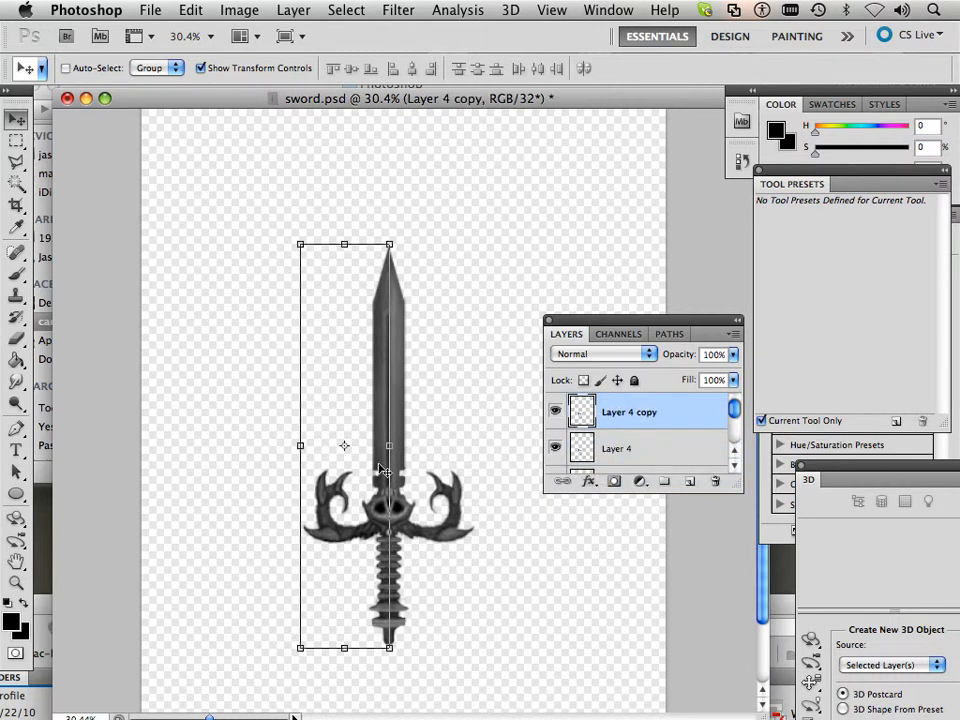
{"action": "key", "text": "super+t"}
{"action": "left_click_drag", "start_coordinate": [344, 445], "coordinate": [389, 445]}
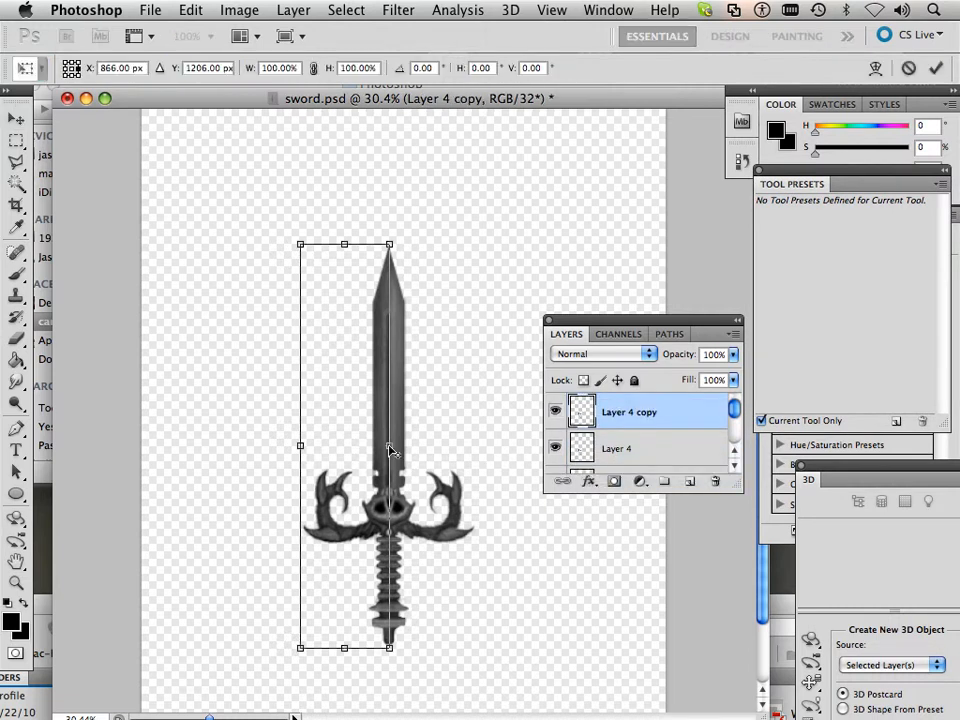
Step: Flip the duplicated half horizontally about the centre line and apply the transformation
{"action": "scroll", "coordinate": [577, 455], "scroll_direction": "down", "scroll_amount": 2}
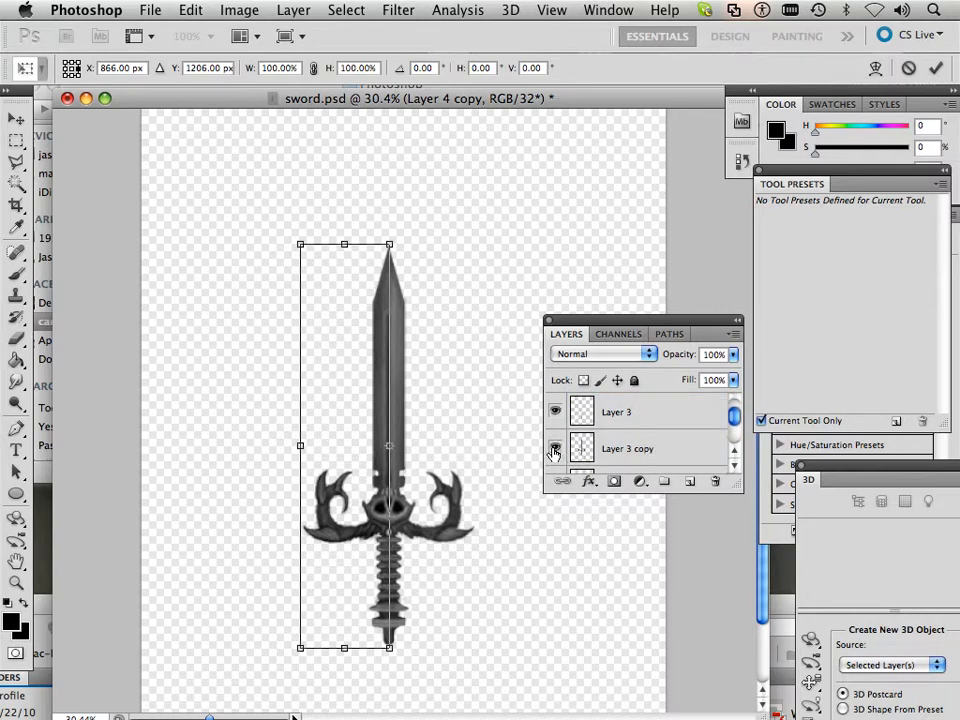
{"action": "left_click", "coordinate": [191, 10]}
{"action": "mouse_move", "coordinate": [240, 424]}
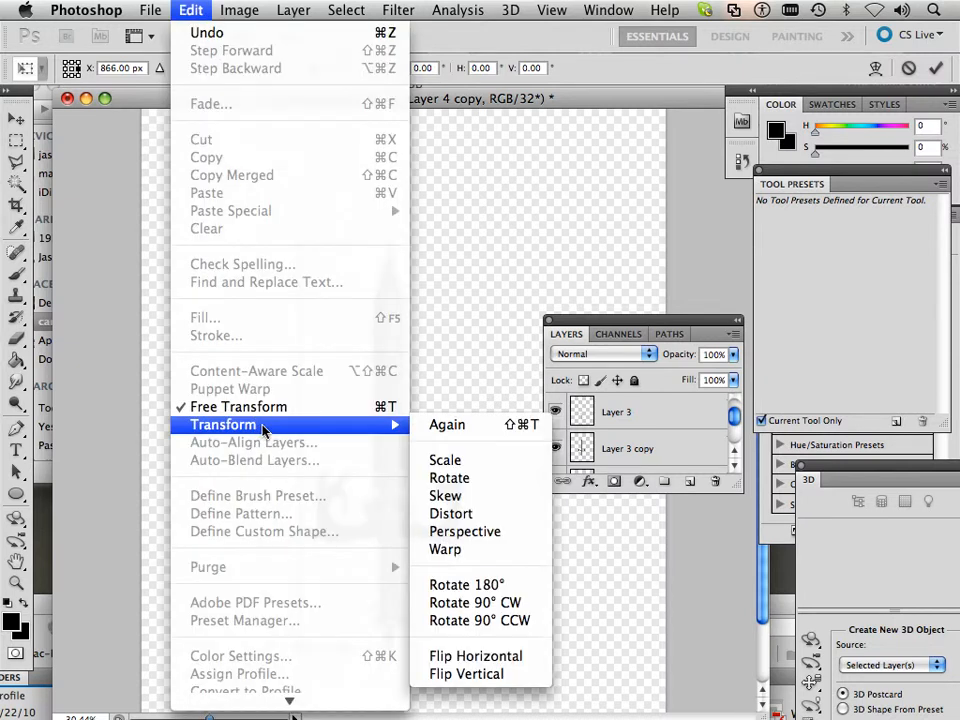
{"action": "left_click", "coordinate": [463, 657]}
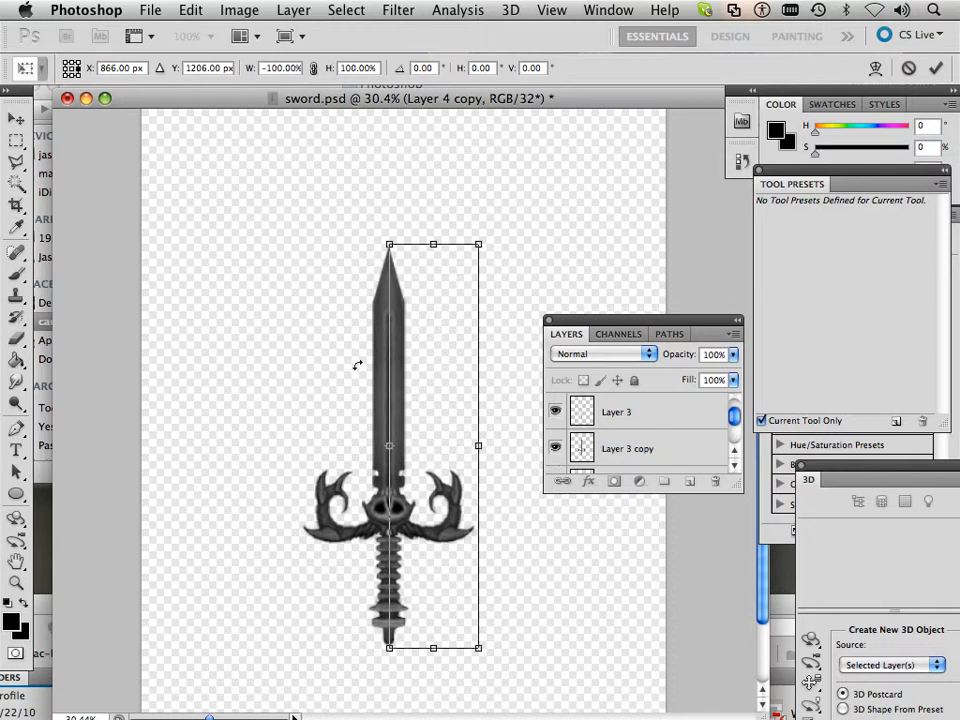
{"action": "left_click", "coordinate": [14, 114]}
{"action": "left_click", "coordinate": [623, 269]}
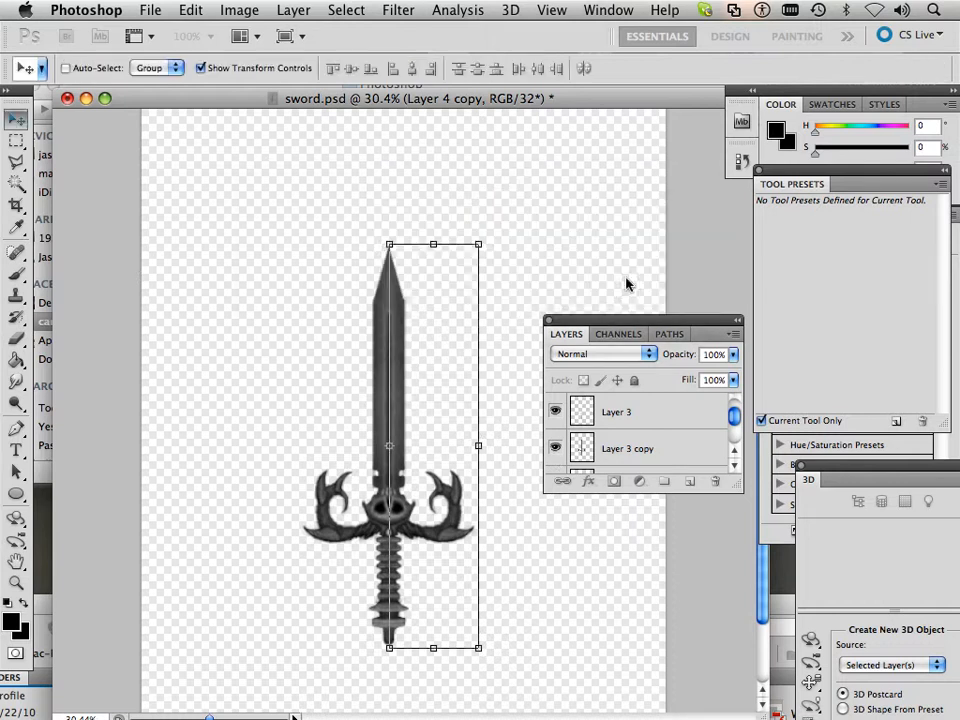
Step: Hide Layer 3 copy and nudge the mirrored half one pixel left to close the seam with the original half
{"action": "left_click", "coordinate": [555, 451]}
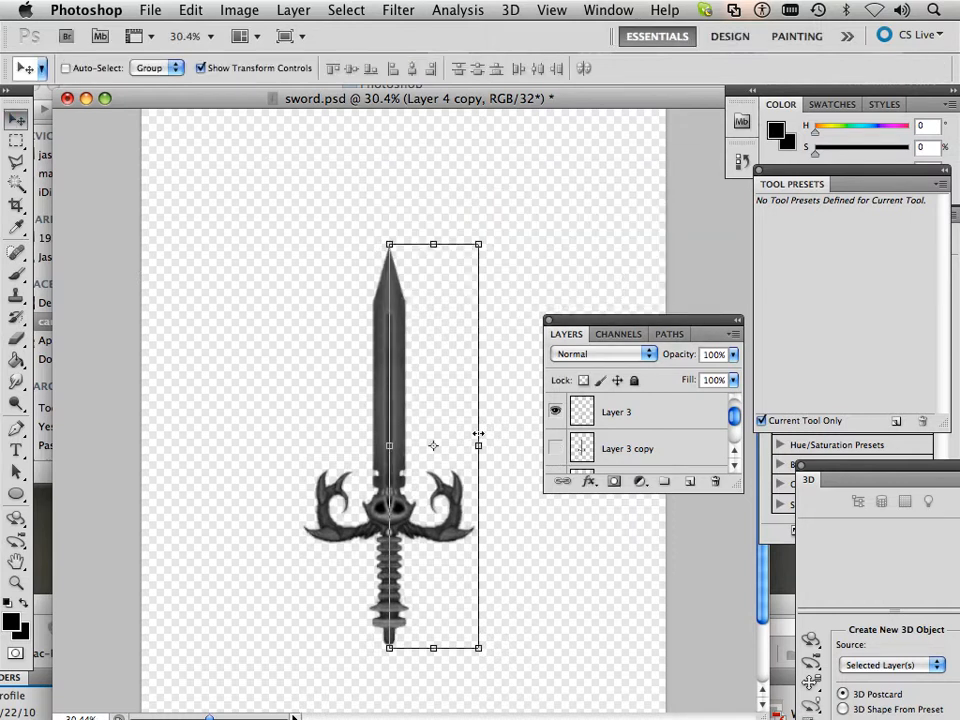
{"action": "scroll", "coordinate": [478, 433], "scroll_direction": "up", "scroll_amount": 5}
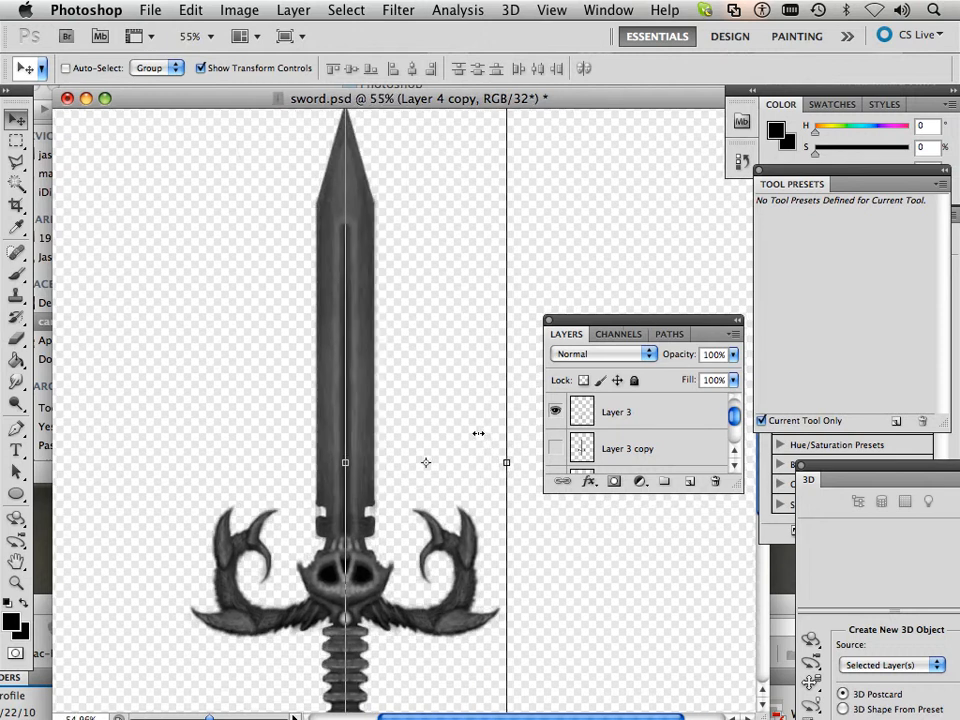
{"action": "scroll", "coordinate": [478, 433], "scroll_direction": "up", "scroll_amount": 1}
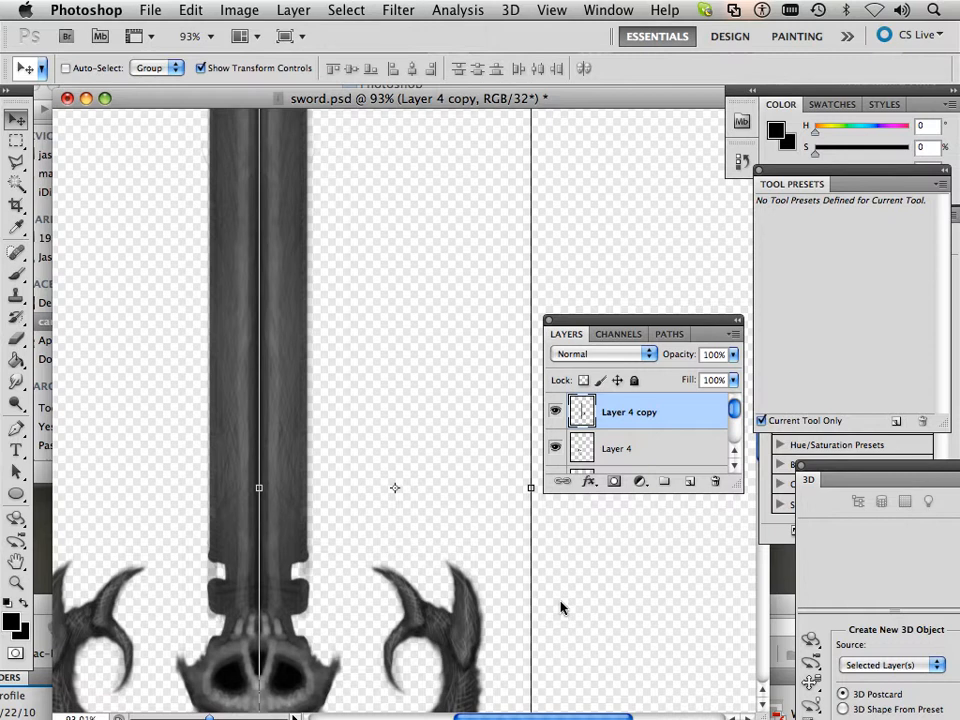
{"action": "key", "text": "Left"}
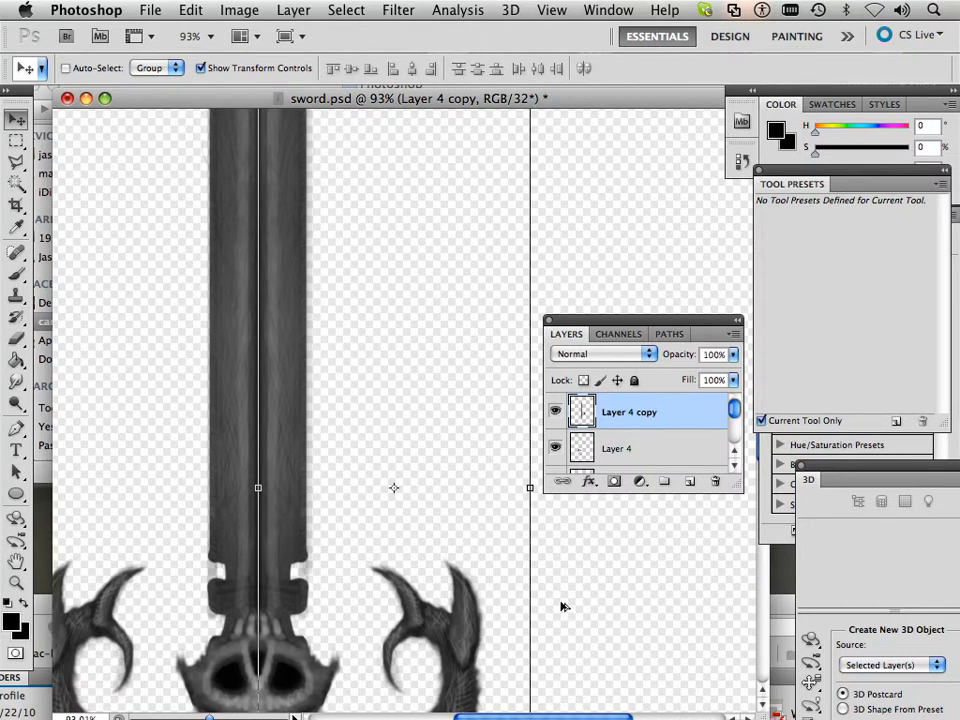
Step: Inspect the seam between the two halves along the handle, guard and blade, with Layer 0 selected to clear the transform box
{"action": "scroll", "coordinate": [563, 607], "scroll_direction": "up", "scroll_amount": 3}
{"action": "left_click_drag", "start_coordinate": [393, 491], "coordinate": [366, 383]}
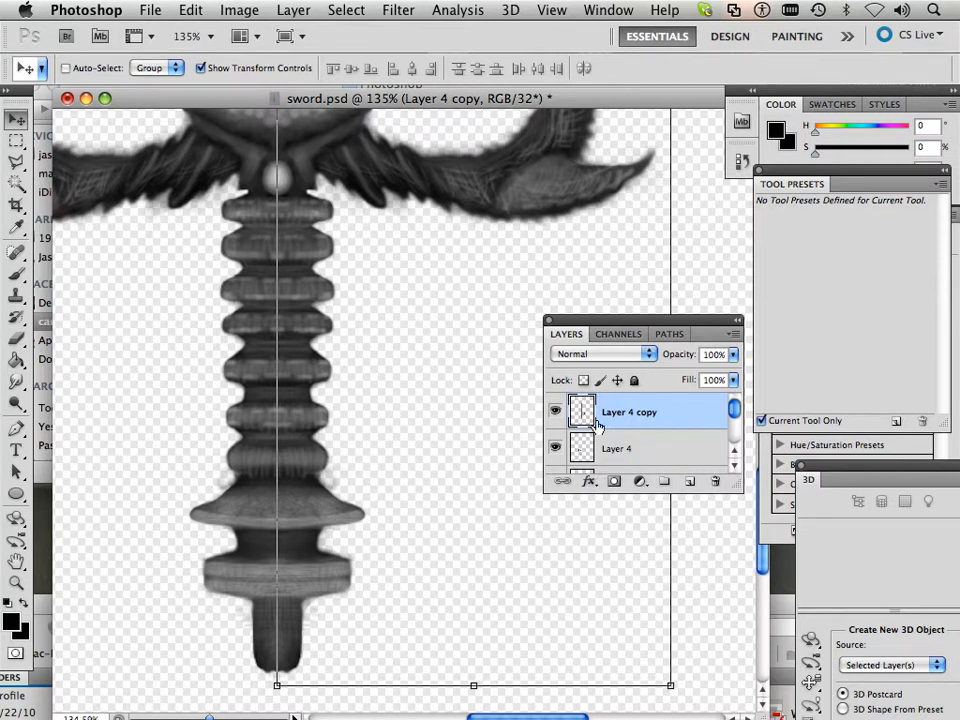
{"action": "scroll", "coordinate": [597, 425], "scroll_direction": "down", "scroll_amount": 3}
{"action": "left_click", "coordinate": [589, 422]}
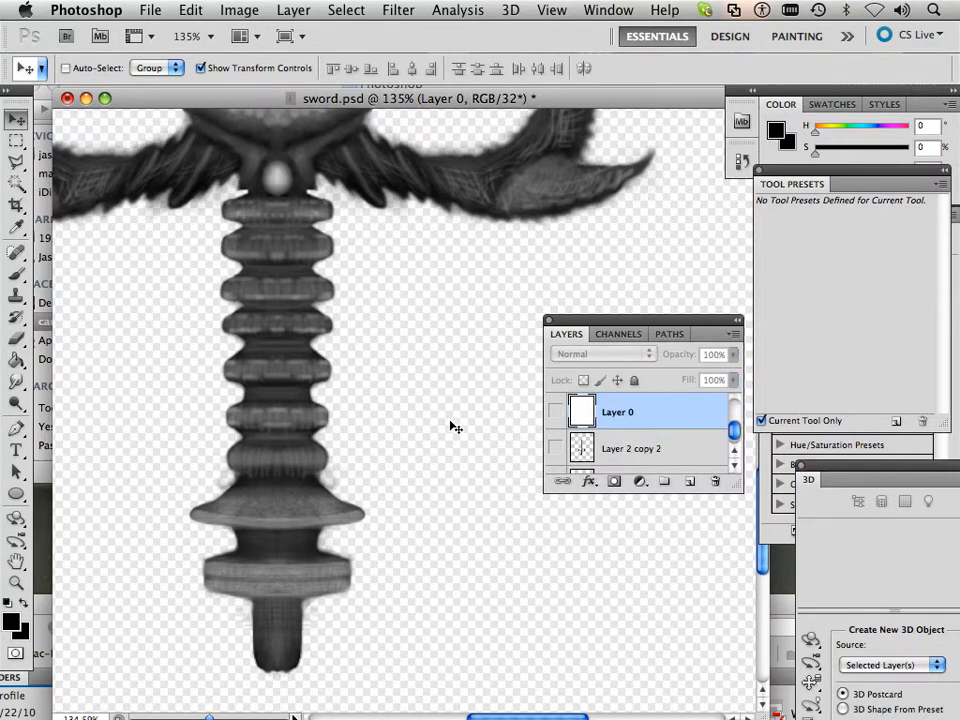
{"action": "scroll", "coordinate": [386, 426], "scroll_direction": "down", "scroll_amount": 10}
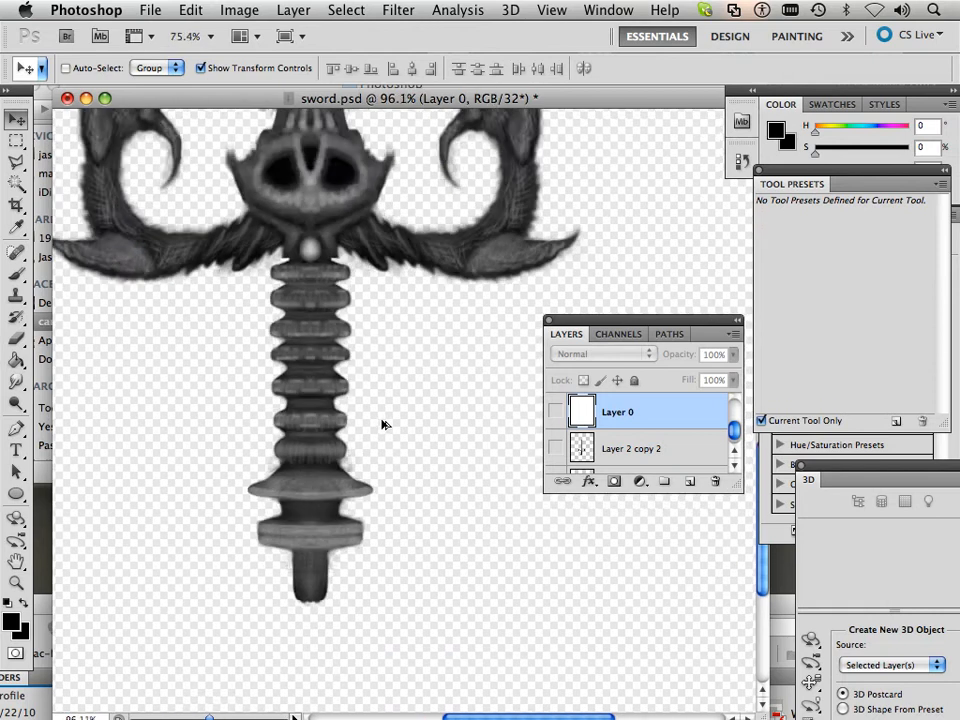
{"action": "scroll", "coordinate": [382, 426], "scroll_direction": "up", "scroll_amount": 5}
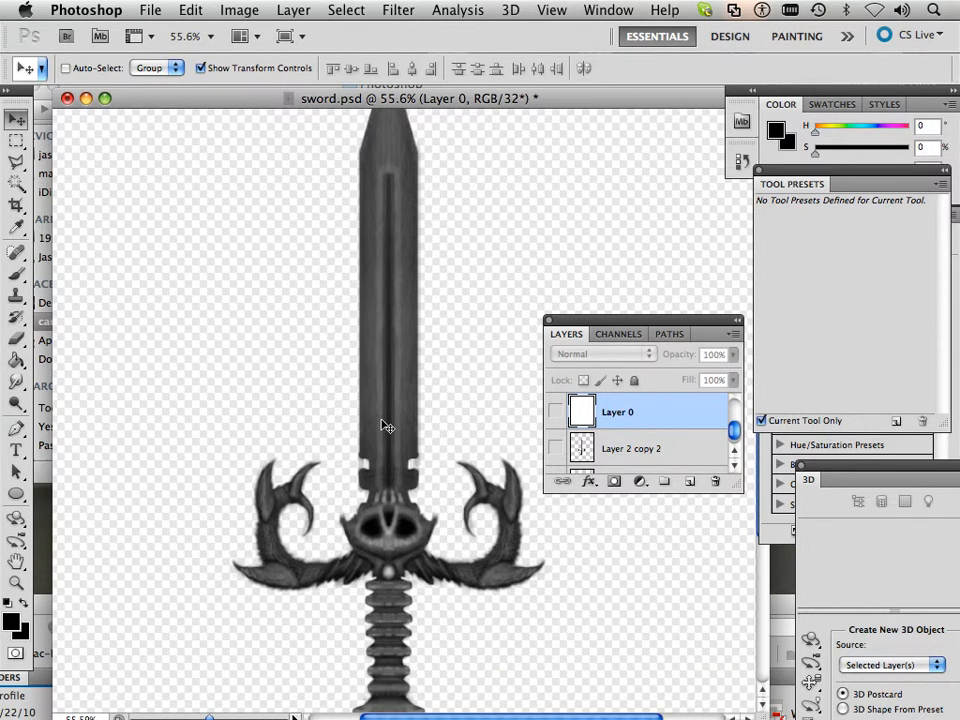
Step: Merge Layer 4 copy and Layer 4 into one layer
{"action": "scroll", "coordinate": [666, 441], "scroll_direction": "up", "scroll_amount": 5}
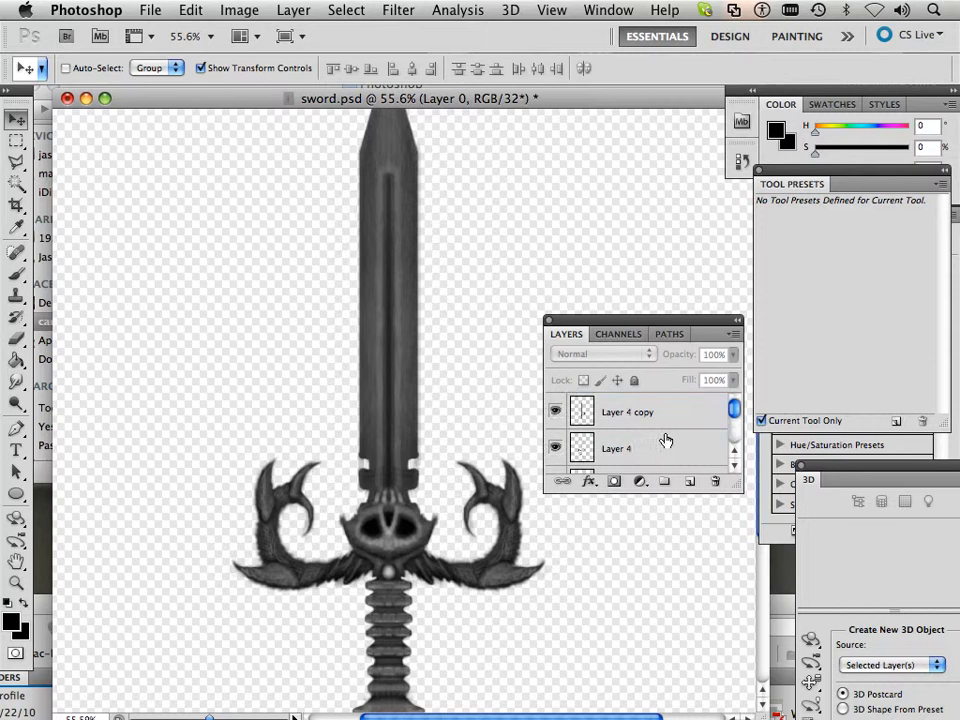
{"action": "left_click", "coordinate": [619, 420]}
{"action": "left_click", "coordinate": [620, 448], "text": "shift"}
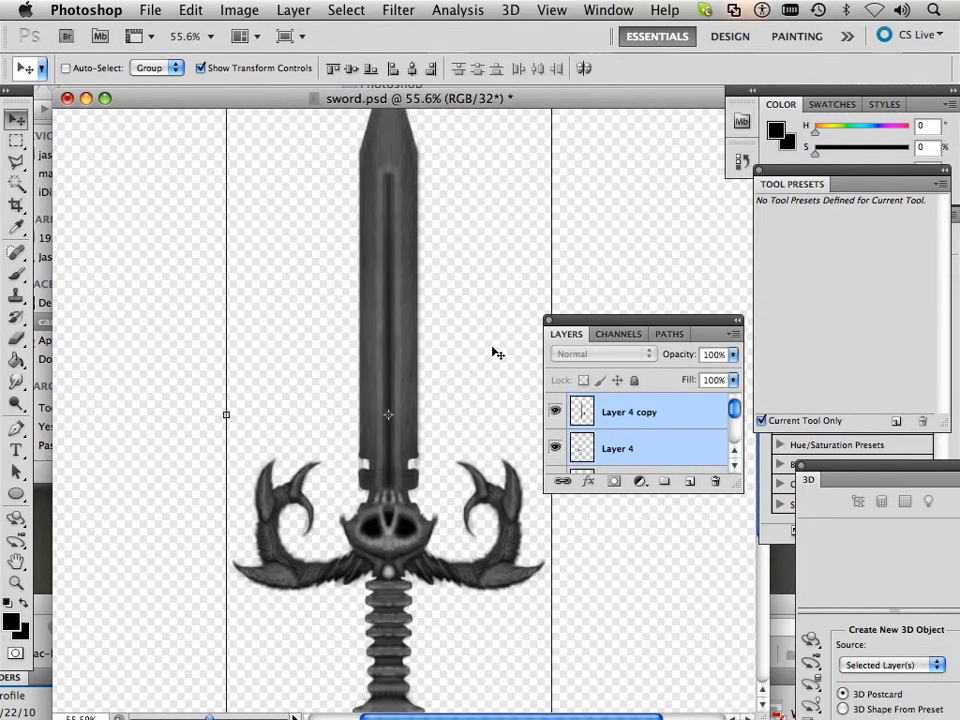
{"action": "left_click", "coordinate": [295, 10]}
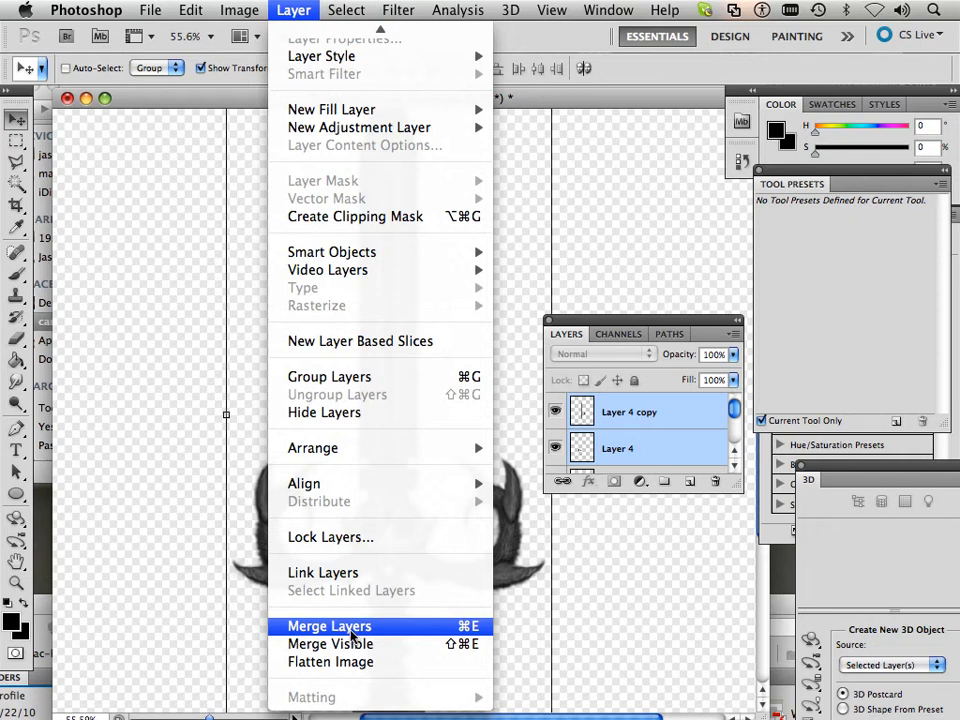
{"action": "left_click", "coordinate": [340, 624]}
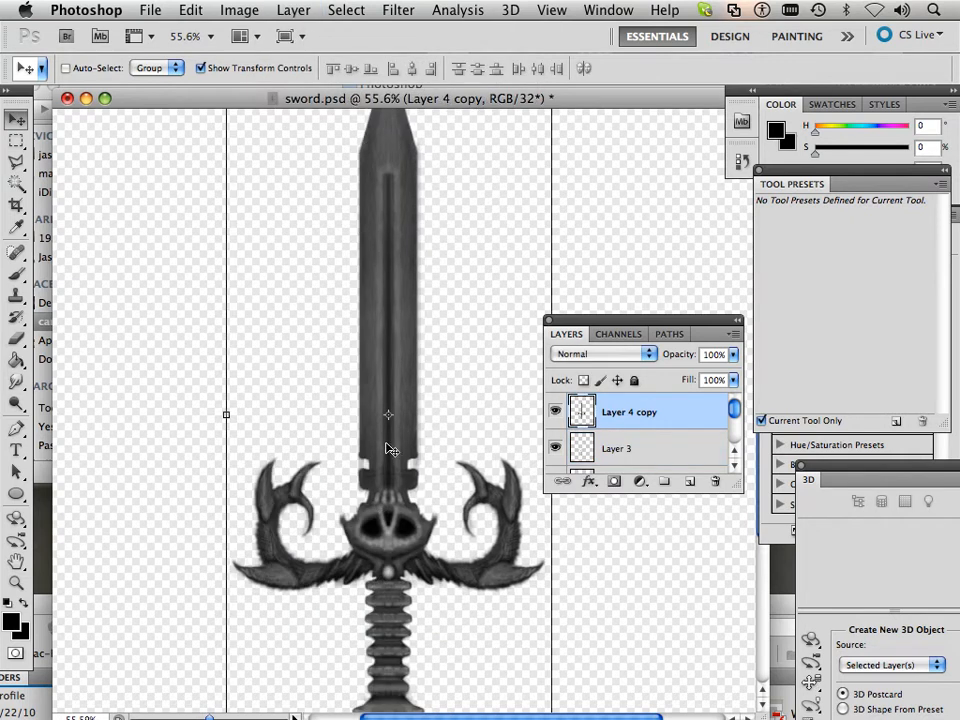
Step: Lighten the dark band across the base of the blade with the Super Light White brush preset at a size of about 40
{"action": "scroll", "coordinate": [390, 450], "scroll_direction": "up", "scroll_amount": 10}
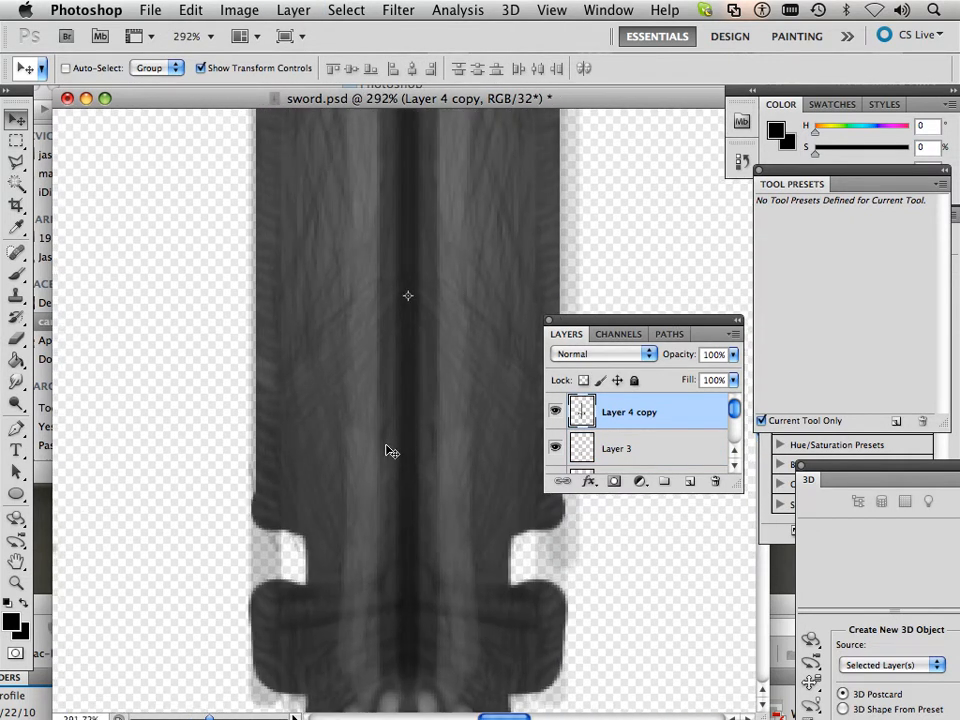
{"action": "left_click_drag", "start_coordinate": [317, 514], "coordinate": [294, 362]}
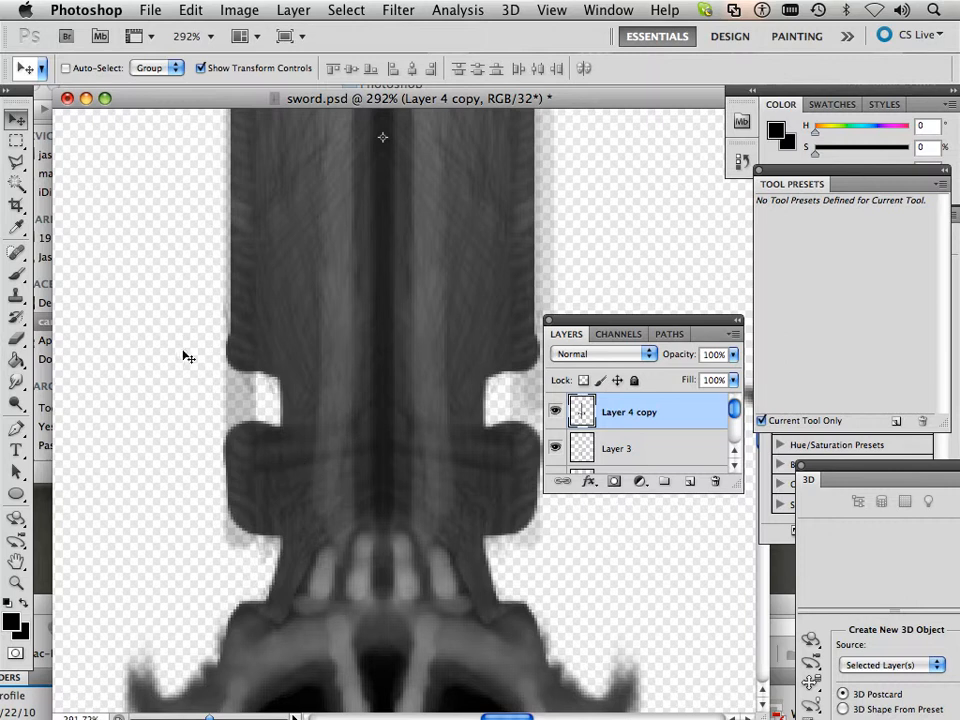
{"action": "left_click", "coordinate": [16, 271]}
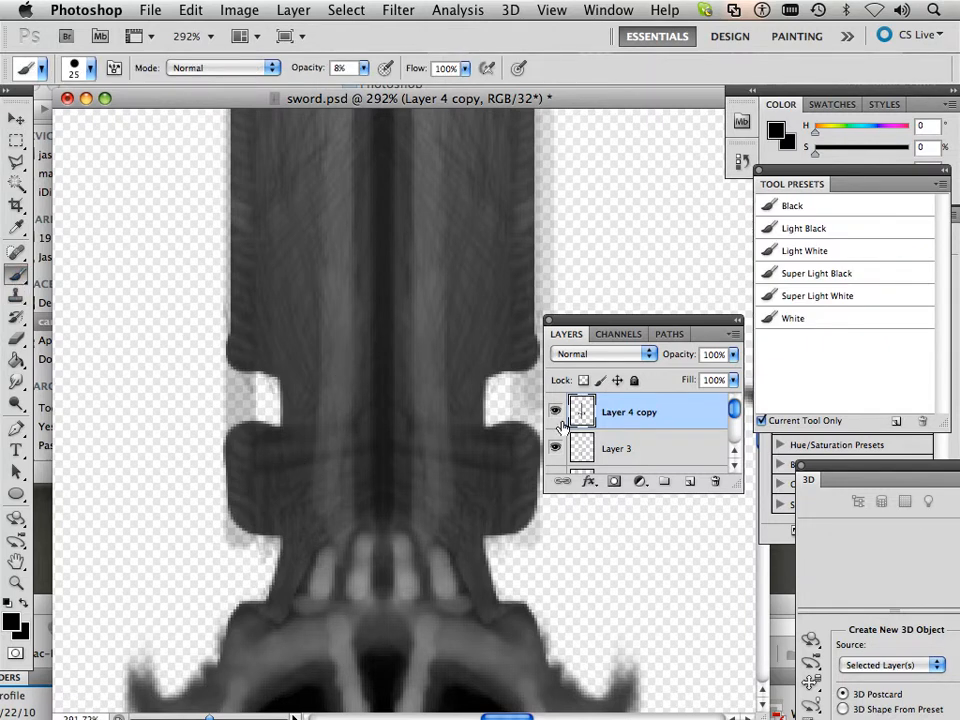
{"action": "left_click", "coordinate": [808, 298]}
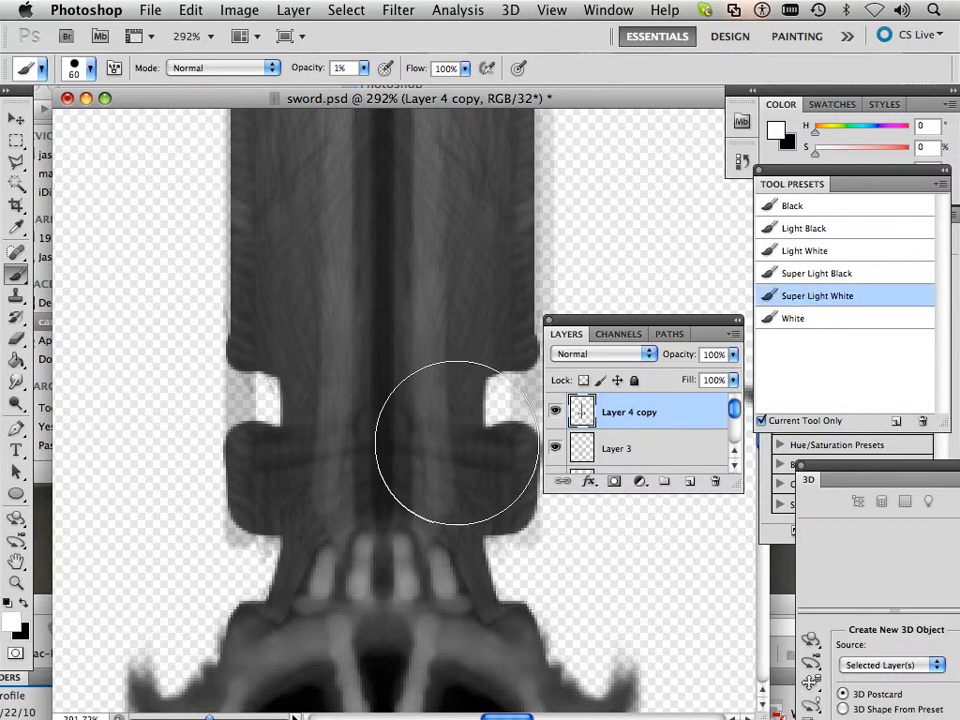
{"action": "key", "text": "bracketleft"}
{"action": "key", "text": "bracketleft"}
{"action": "key", "text": "bracketleft"}
{"action": "key", "text": "bracketleft"}
{"action": "key", "text": "bracketright"}
{"action": "key", "text": "bracketright"}
{"action": "key", "text": "bracketright"}
{"action": "key", "text": "bracketright"}
{"action": "key", "text": "bracketright"}
{"action": "key", "text": "bracketright"}
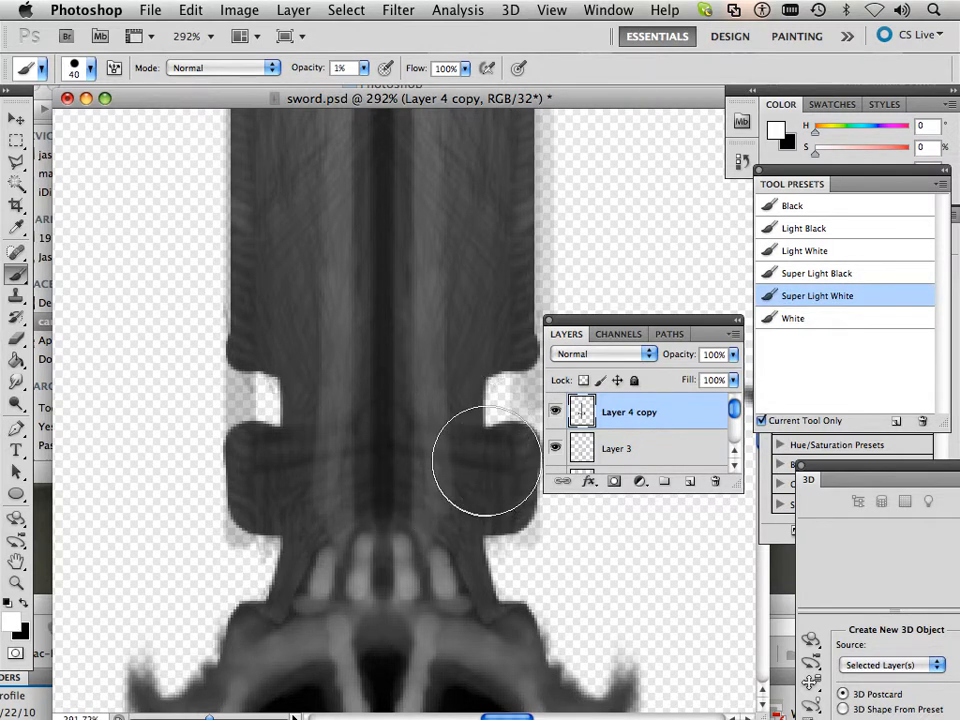
{"action": "mouse_move", "coordinate": [480, 497]}
{"action": "left_mouse_down"}
{"action": "mouse_move", "coordinate": [459, 472]}
{"action": "mouse_move", "coordinate": [407, 456]}
{"action": "mouse_move", "coordinate": [323, 471]}
{"action": "mouse_move", "coordinate": [280, 472]}
{"action": "mouse_move", "coordinate": [284, 464]}
{"action": "mouse_move", "coordinate": [263, 522]}
{"action": "mouse_move", "coordinate": [220, 556]}
{"action": "mouse_move", "coordinate": [251, 506]}
{"action": "mouse_move", "coordinate": [306, 471]}
{"action": "left_mouse_up"}
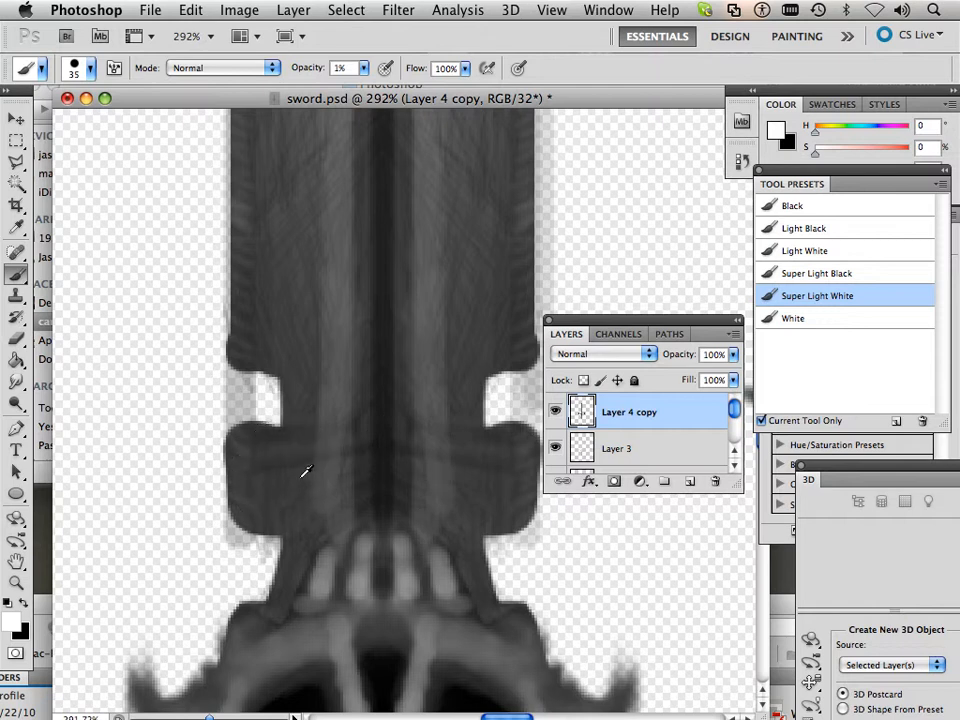
Step: Sample the dark grey at the base of the blade and reduce the brush size to 1
{"action": "left_click", "coordinate": [316, 467], "text": "alt"}
{"action": "key", "text": "bracketleft"}
{"action": "key", "text": "bracketleft"}
{"action": "key", "text": "bracketleft"}
{"action": "key", "text": "bracketleft"}
{"action": "key", "text": "bracketleft"}
{"action": "key", "text": "bracketleft"}
{"action": "key", "text": "bracketleft"}
{"action": "key", "text": "bracketleft"}
{"action": "key", "text": "bracketleft"}
{"action": "key", "text": "bracketleft"}
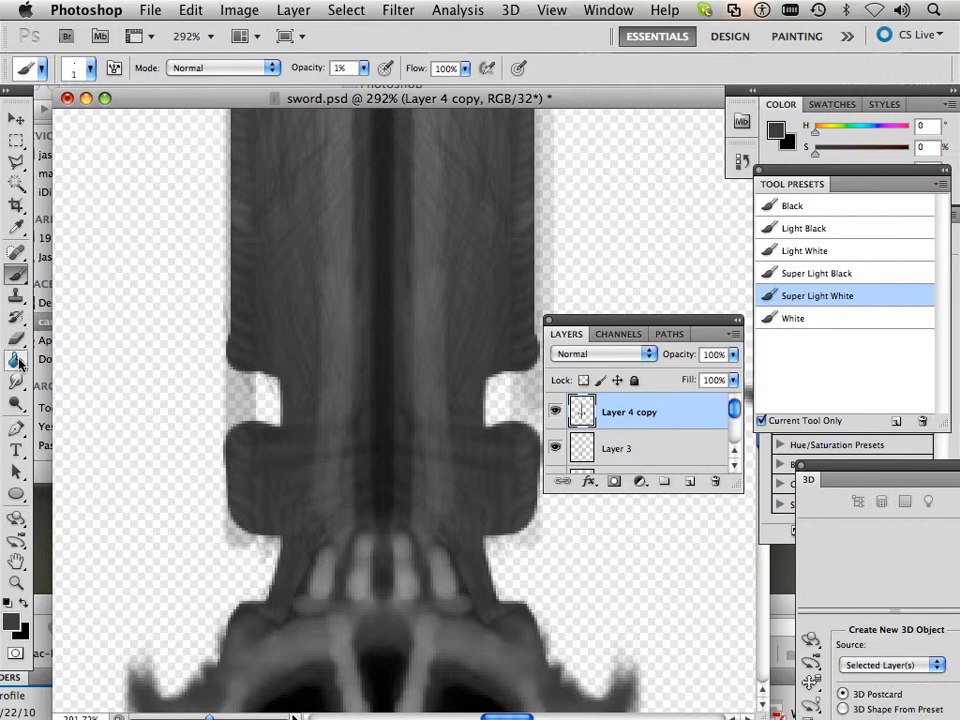
Step: Clone clean blade texture over the dark band on the left side of the blade's base with the Clone Stamp tool
{"action": "left_click", "coordinate": [16, 296]}
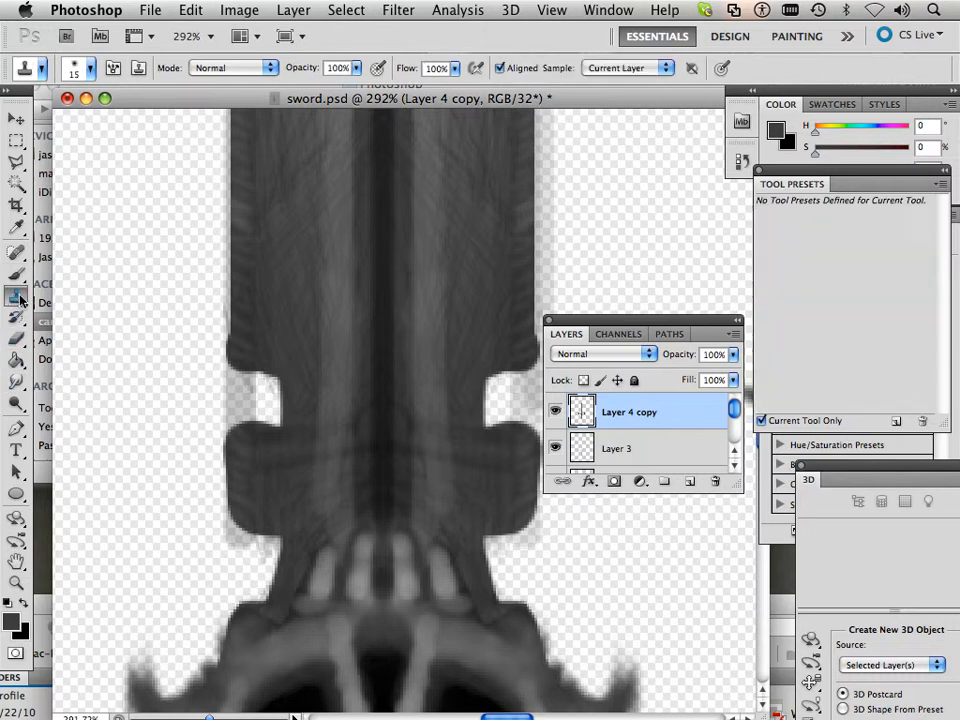
{"action": "left_click", "coordinate": [318, 356], "text": "alt"}
{"action": "mouse_move", "coordinate": [321, 439]}
{"action": "left_mouse_down"}
{"action": "mouse_move", "coordinate": [332, 402]}
{"action": "mouse_move", "coordinate": [330, 454]}
{"action": "left_mouse_up"}
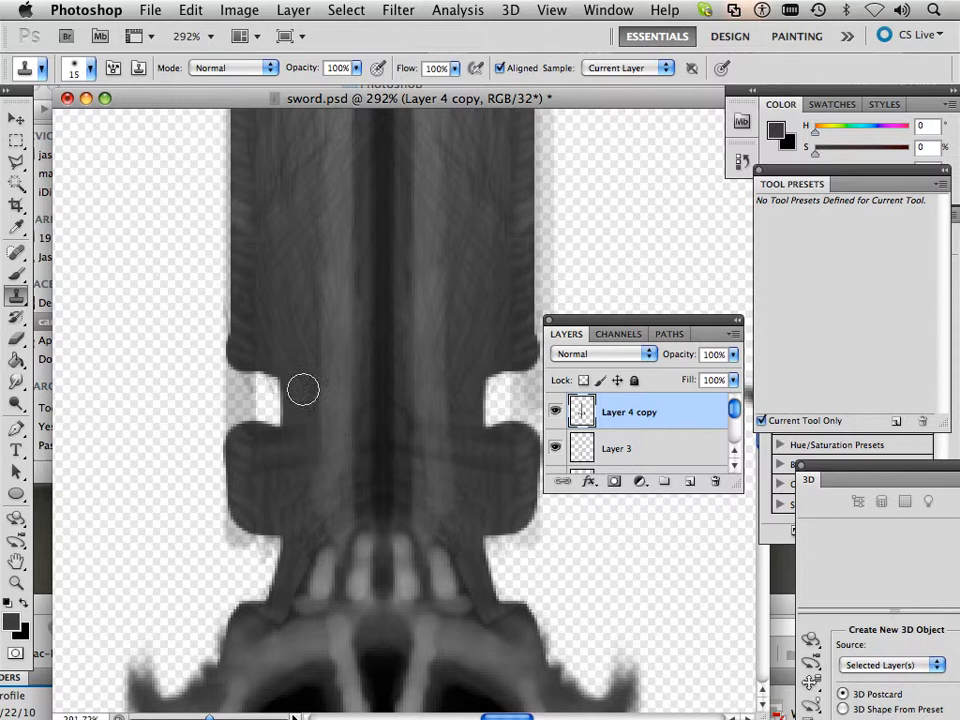
{"action": "mouse_move", "coordinate": [303, 389]}
{"action": "left_mouse_down"}
{"action": "mouse_move", "coordinate": [300, 452]}
{"action": "mouse_move", "coordinate": [300, 437]}
{"action": "mouse_move", "coordinate": [259, 463]}
{"action": "left_mouse_up"}
{"action": "left_click", "coordinate": [273, 357], "text": "alt"}
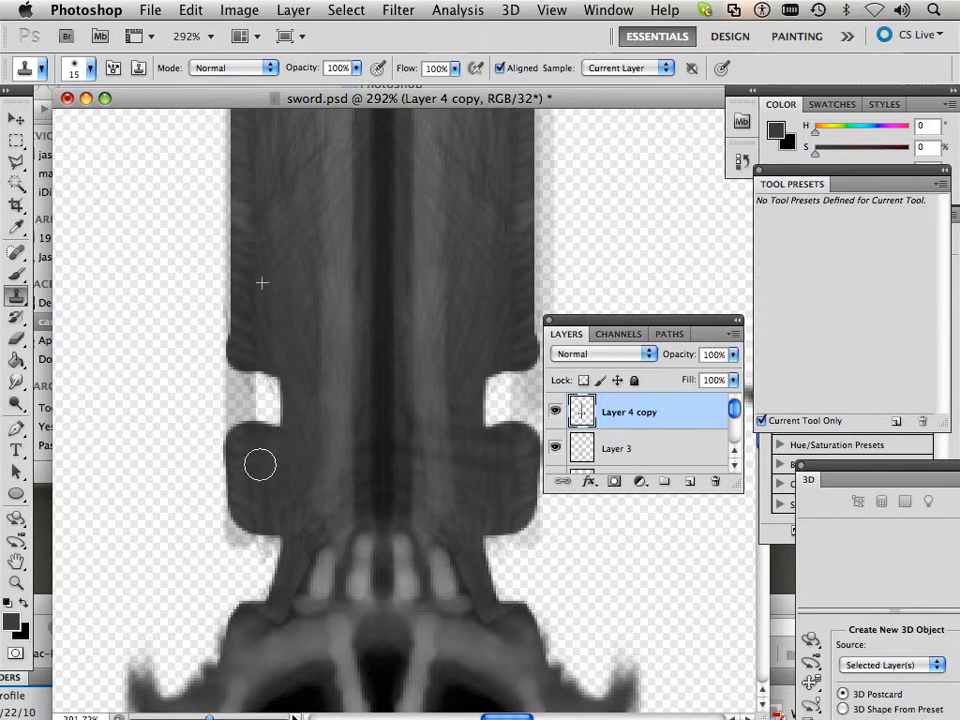
Step: Clone blade texture over the dark band on the right side of the blade's base, moving the Layers panel clear of it
{"action": "left_click", "coordinate": [426, 346], "text": "alt"}
{"action": "mouse_move", "coordinate": [430, 458]}
{"action": "left_mouse_down"}
{"action": "mouse_move", "coordinate": [461, 437]}
{"action": "mouse_move", "coordinate": [461, 452]}
{"action": "mouse_move", "coordinate": [462, 414]}
{"action": "mouse_move", "coordinate": [497, 454]}
{"action": "left_mouse_up"}
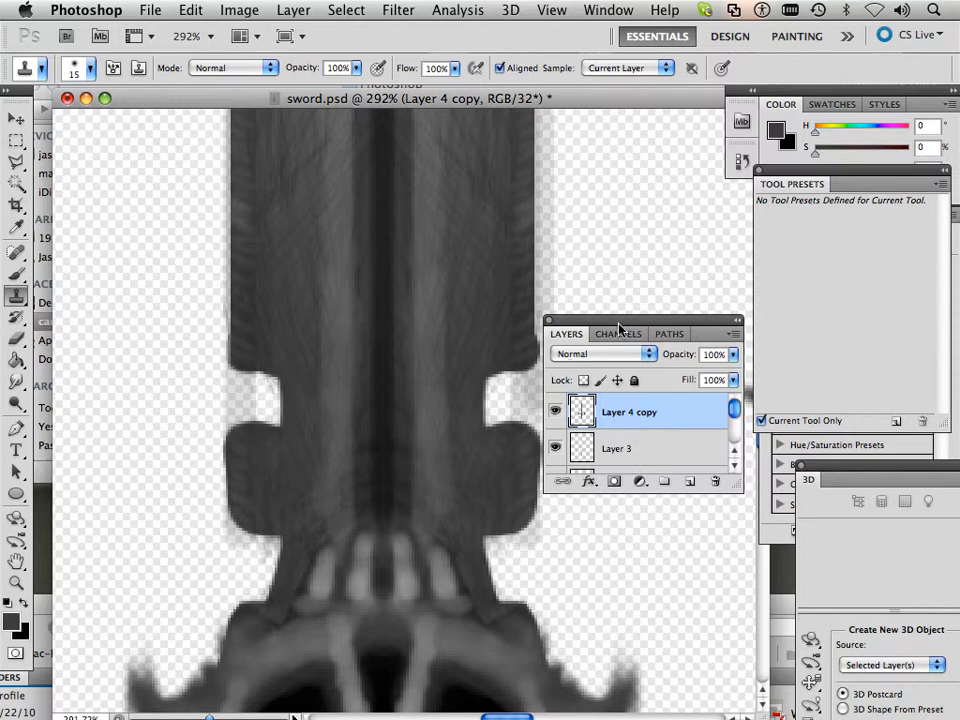
{"action": "left_click_drag", "start_coordinate": [619, 322], "coordinate": [679, 322]}
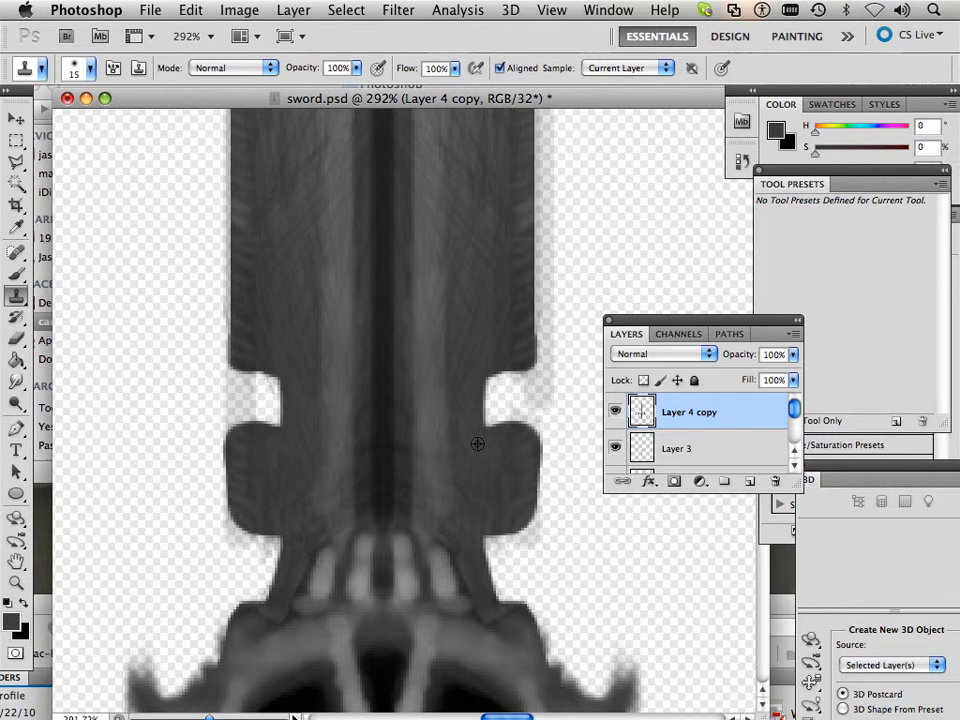
Step: Bring up the Tool Presets panel and place it over the empty canvas beside the blade
{"action": "scroll", "coordinate": [444, 422], "scroll_direction": "down", "scroll_amount": 10}
{"action": "scroll", "coordinate": [439, 431], "scroll_direction": "up", "scroll_amount": 2}
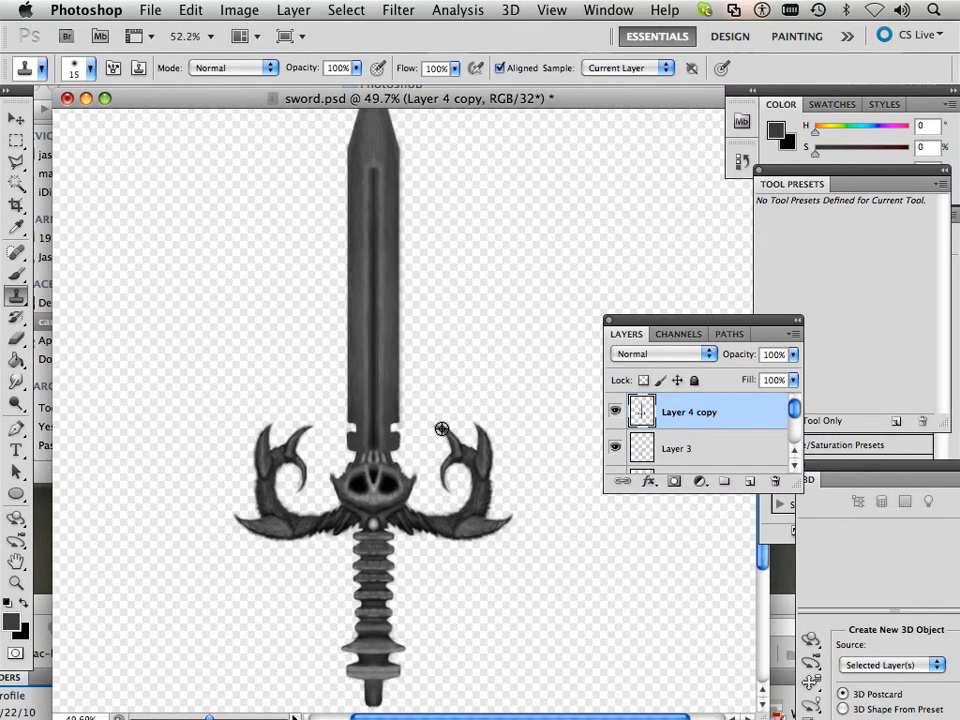
{"action": "scroll", "coordinate": [441, 428], "scroll_direction": "up", "scroll_amount": 6}
{"action": "left_click_drag", "start_coordinate": [293, 459], "coordinate": [419, 458]}
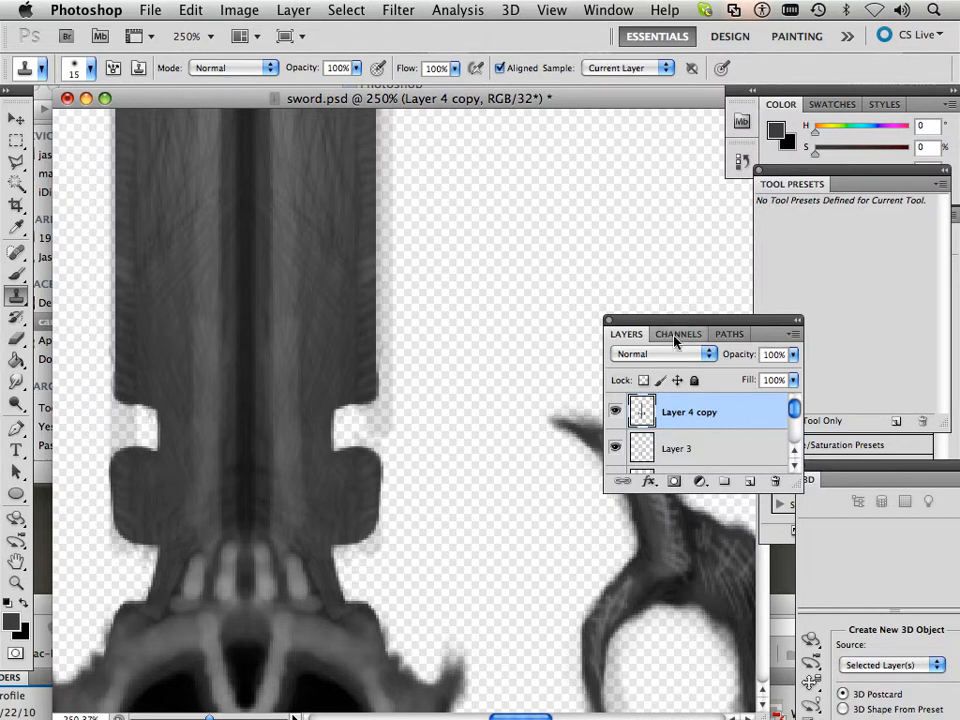
{"action": "left_click", "coordinate": [608, 10]}
{"action": "left_click", "coordinate": [634, 531]}
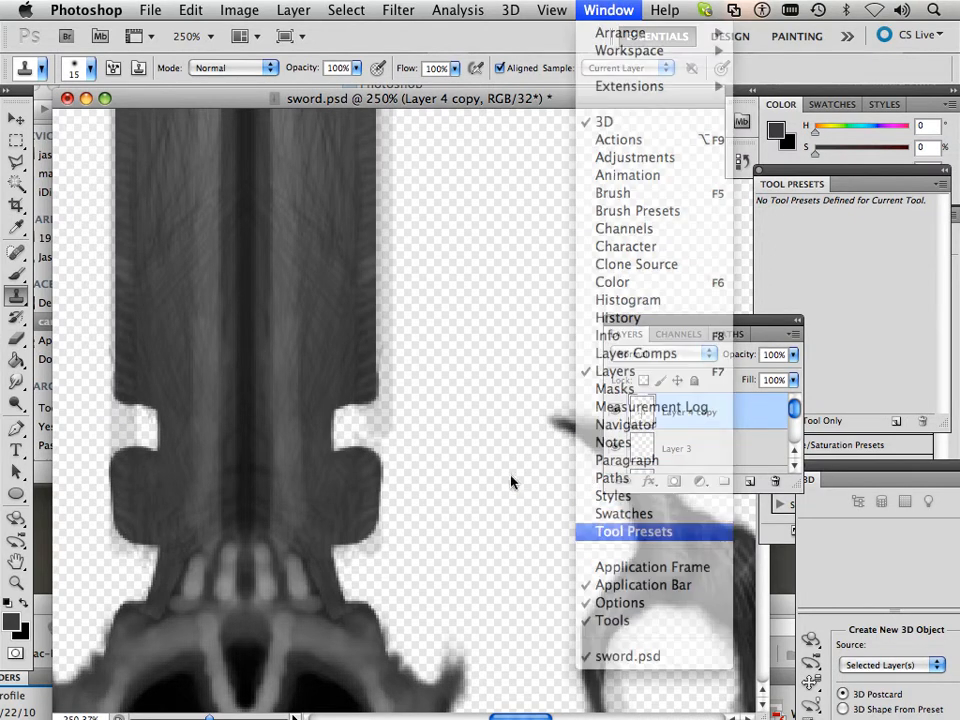
{"action": "mouse_move", "coordinate": [836, 183]}
{"action": "left_mouse_down"}
{"action": "mouse_move", "coordinate": [729, 161]}
{"action": "mouse_move", "coordinate": [522, 165]}
{"action": "left_mouse_up"}
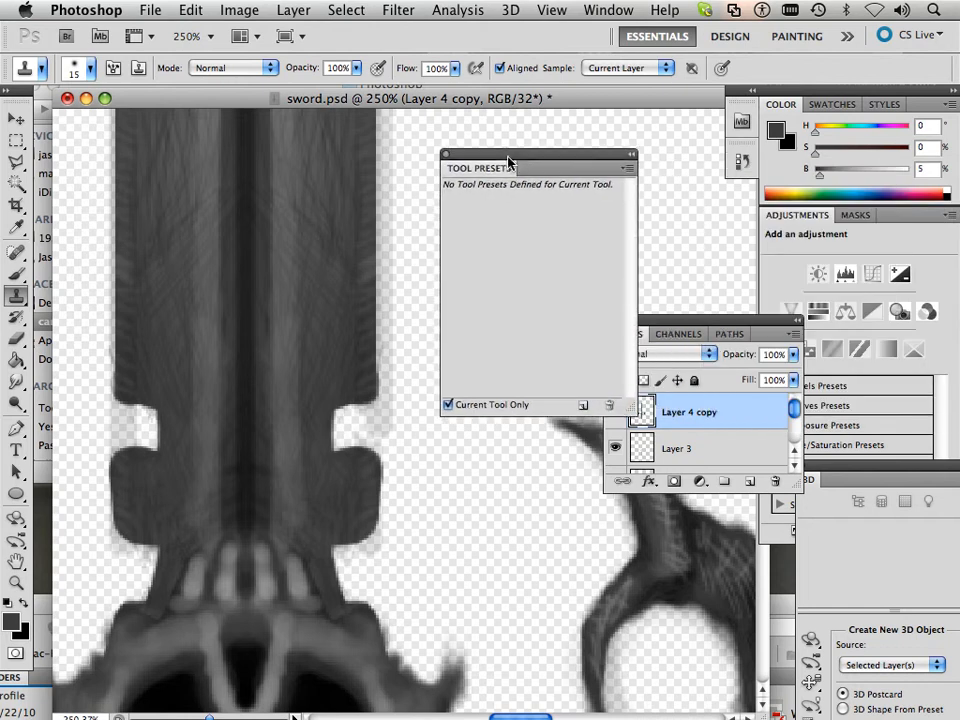
Step: Highlight the edges around the notches at the blade's base using the Super Light White brush preset at size 8
{"action": "left_click", "coordinate": [10, 280]}
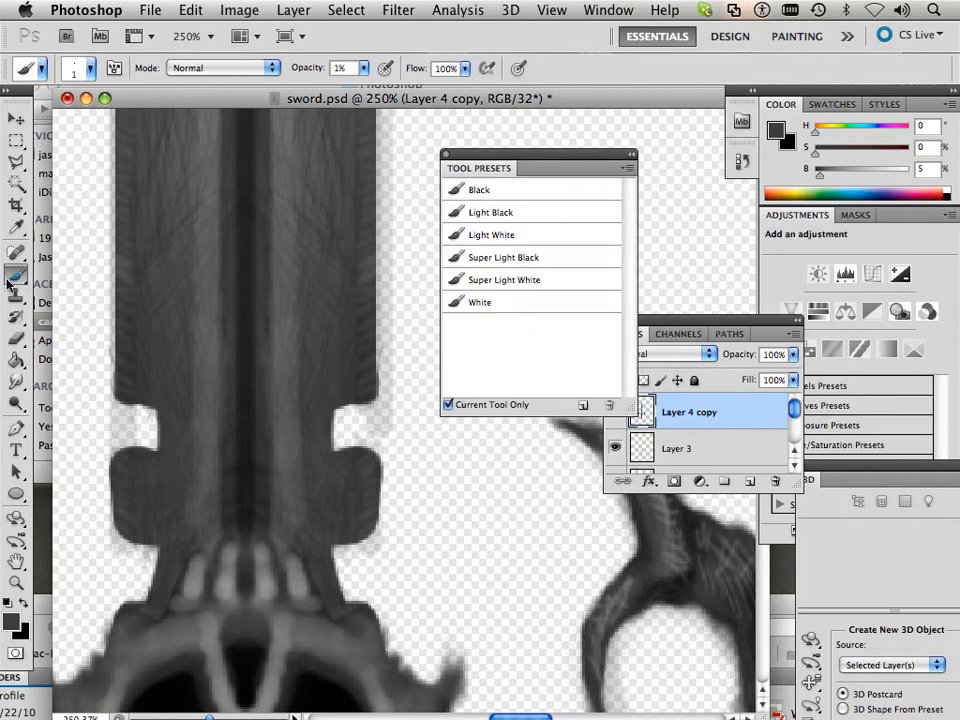
{"action": "left_click", "coordinate": [505, 280]}
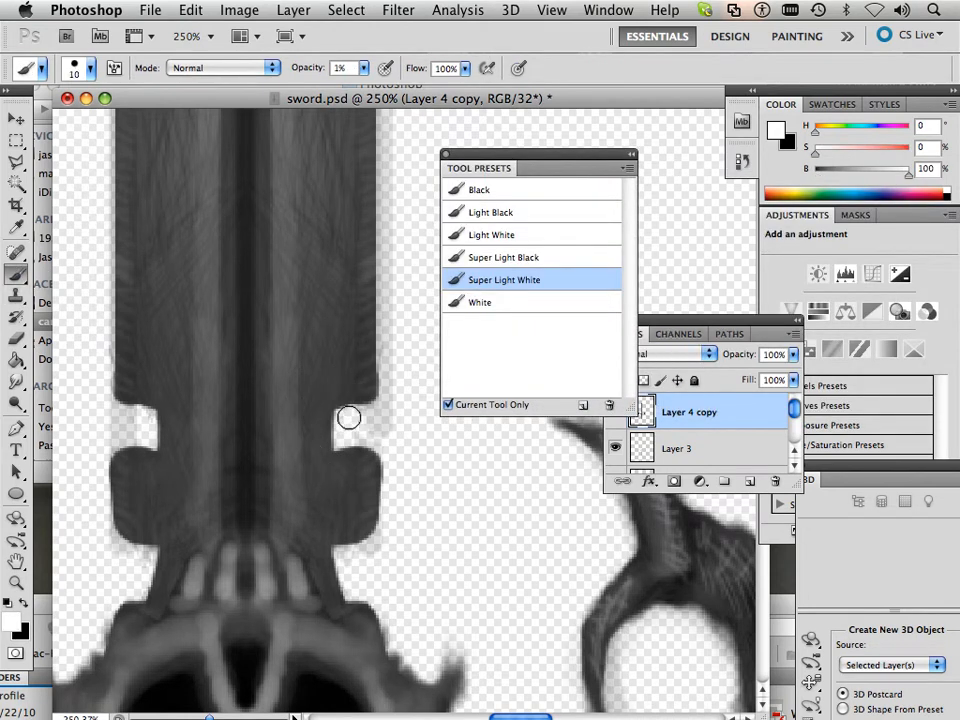
{"action": "key", "text": "bracketleft"}
{"action": "key", "text": "bracketleft"}
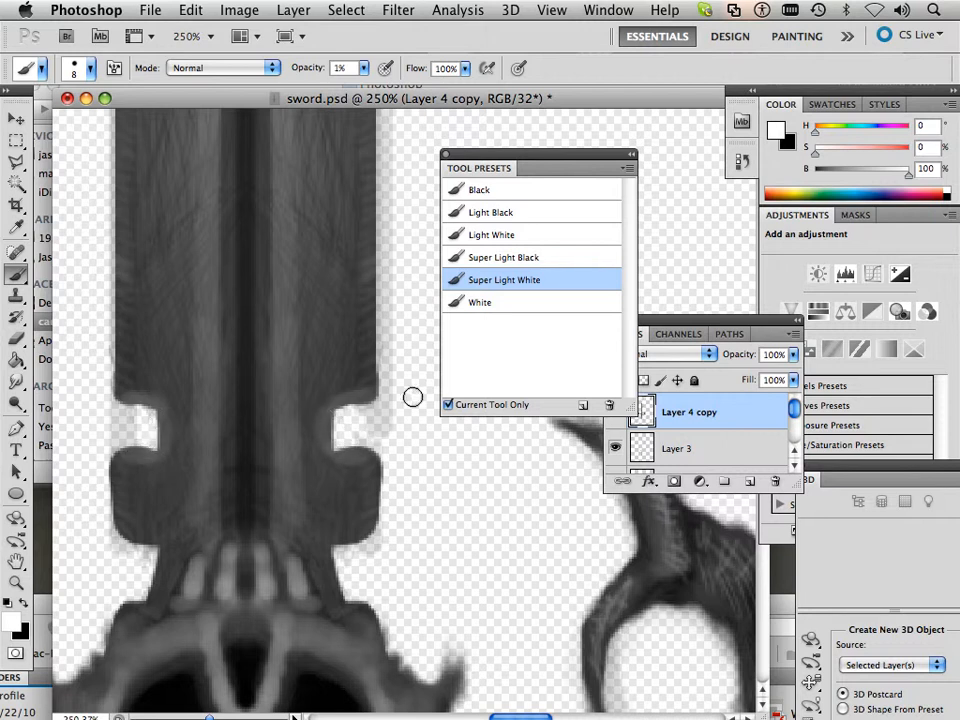
{"action": "scroll", "coordinate": [358, 415], "scroll_direction": "down", "scroll_amount": 5}
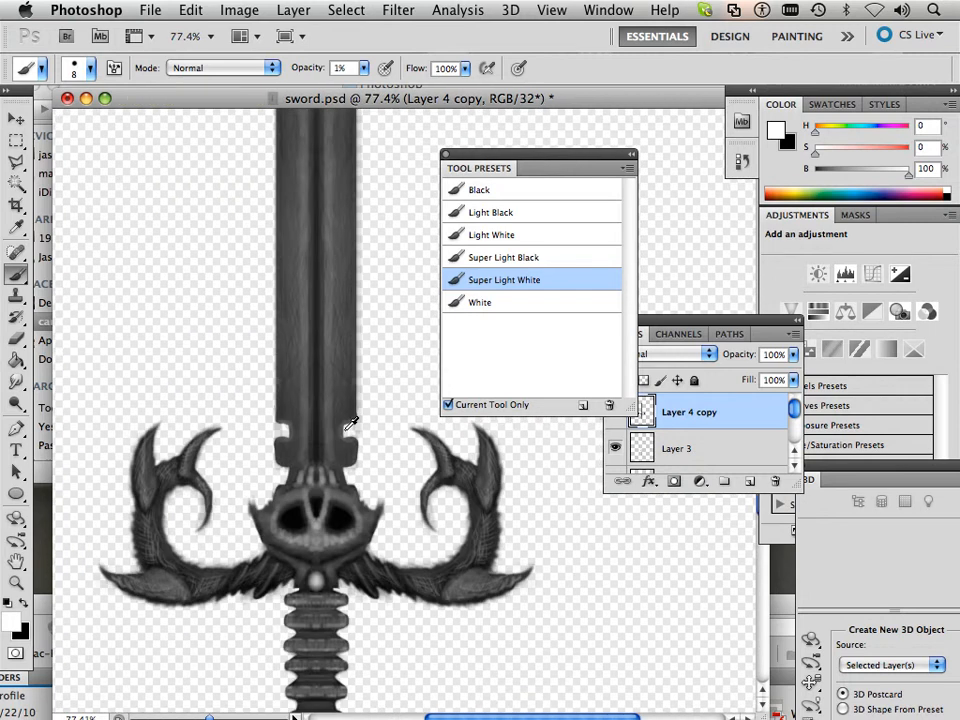
{"action": "scroll", "coordinate": [350, 423], "scroll_direction": "up", "scroll_amount": 4}
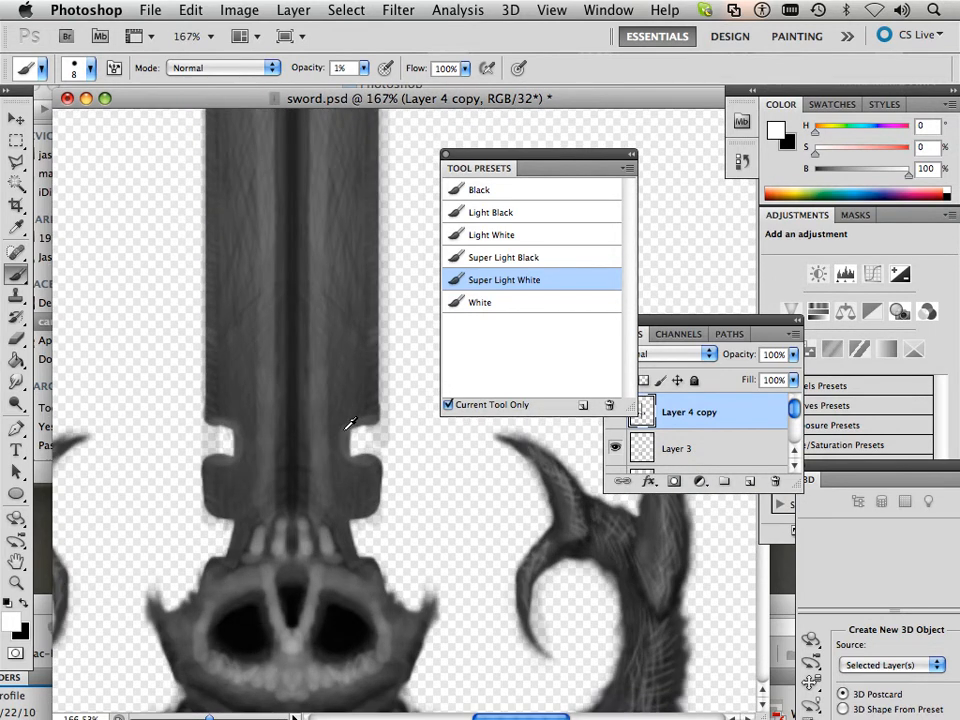
{"action": "scroll", "coordinate": [350, 423], "scroll_direction": "up", "scroll_amount": 2}
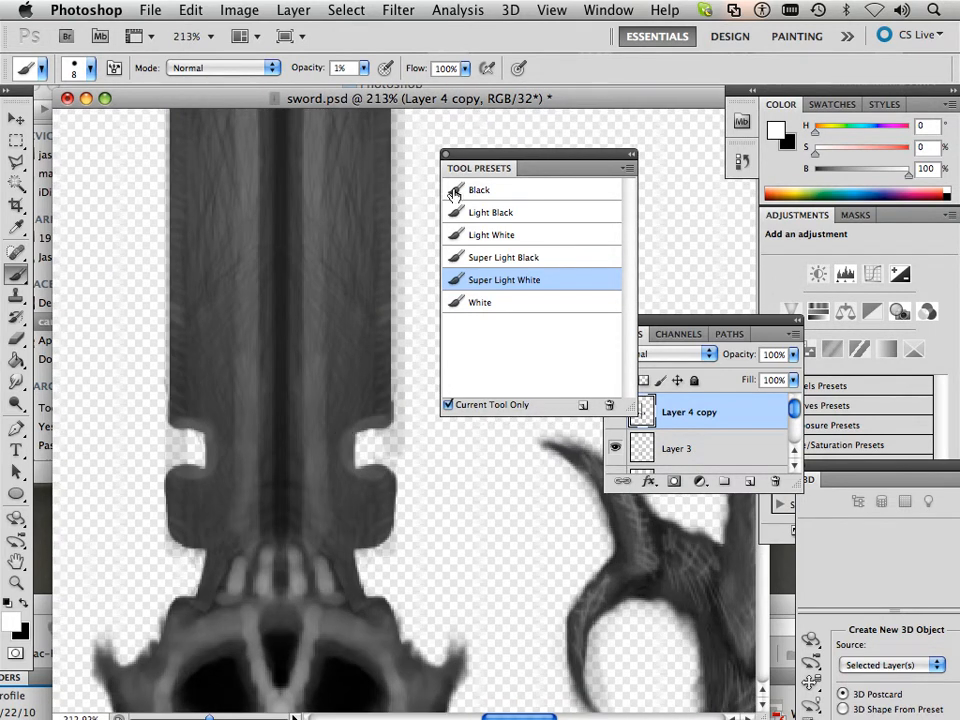
Step: Darken the contours around the blade-base notches using the Light Black brush preset
{"action": "left_click", "coordinate": [488, 211]}
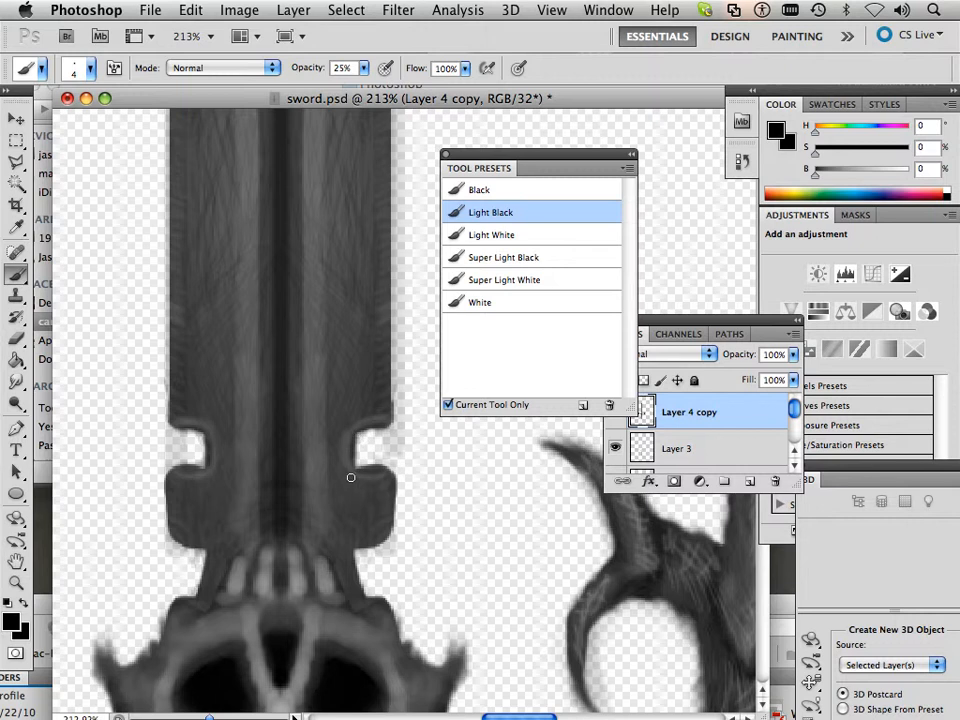
{"action": "scroll", "coordinate": [358, 470], "scroll_direction": "down", "scroll_amount": 8}
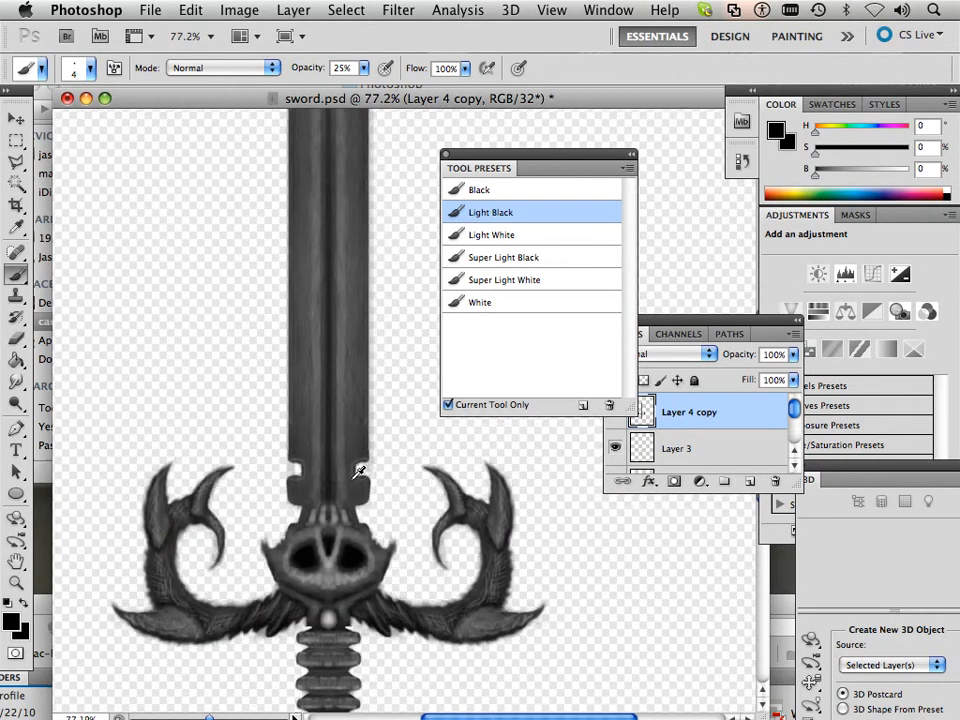
{"action": "scroll", "coordinate": [358, 470], "scroll_direction": "up", "scroll_amount": 3}
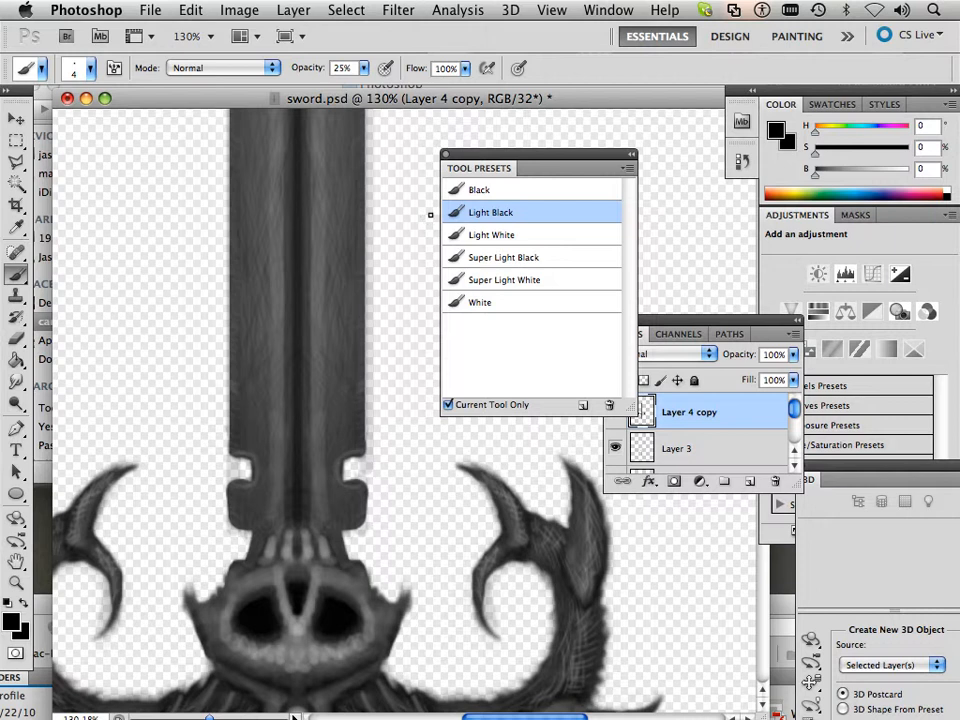
Step: Softly shade the notched base of the blade using the Super Light Black preset, with brush sizes from 9 to 20
{"action": "left_click", "coordinate": [502, 258]}
{"action": "key", "text": "bracketleft"}
{"action": "key", "text": "bracketleft"}
{"action": "key", "text": "bracketleft"}
{"action": "key", "text": "bracketleft"}
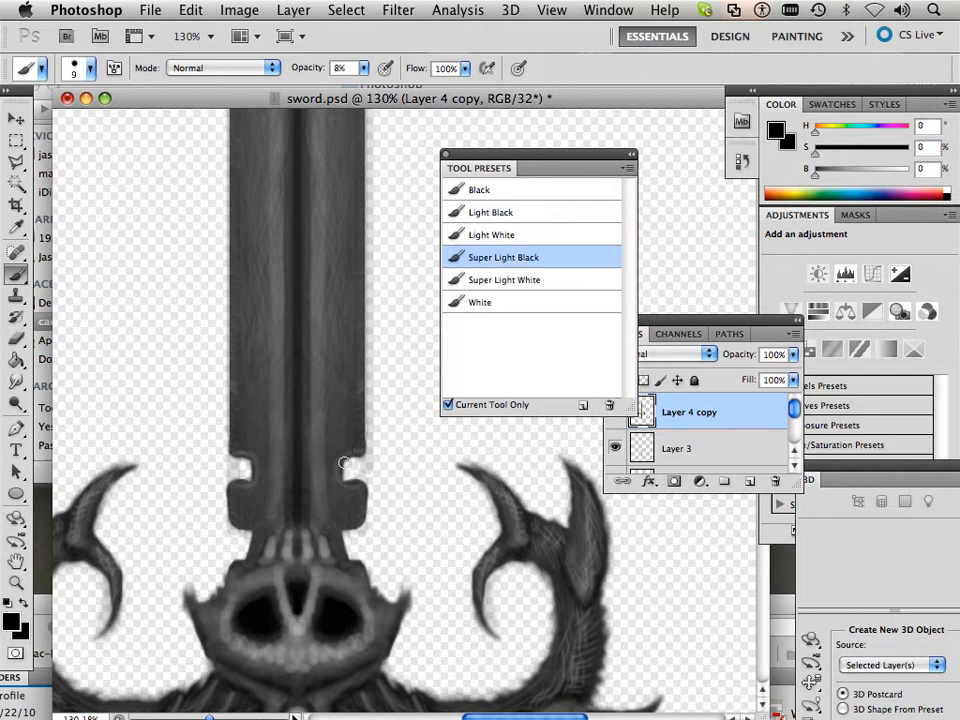
{"action": "key", "text": "bracketright"}
{"action": "key", "text": "bracketright"}
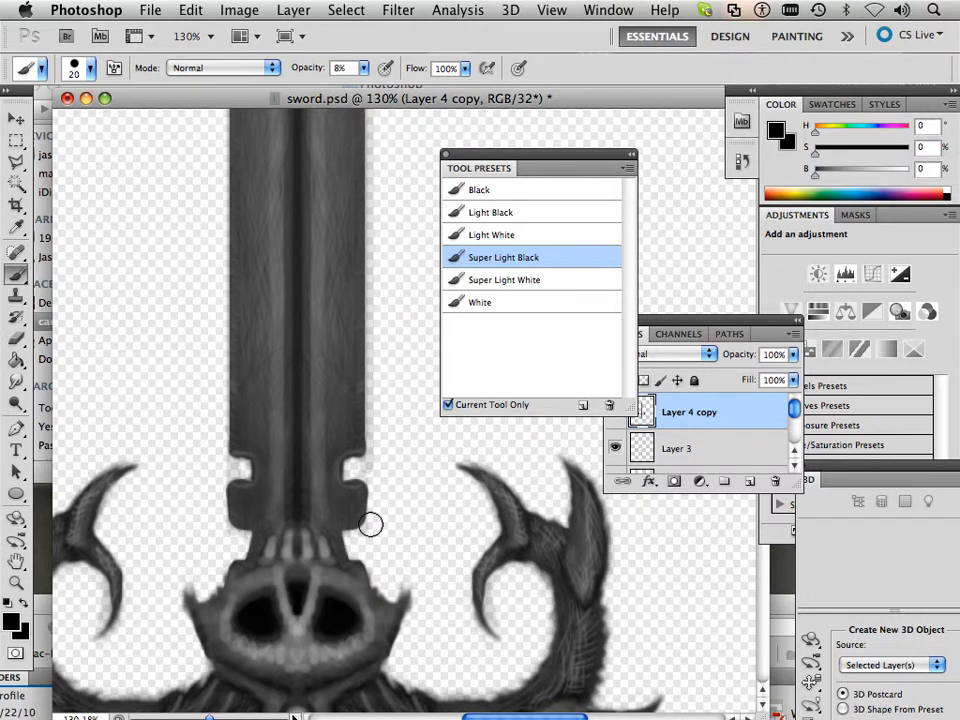
{"action": "scroll", "coordinate": [370, 524], "scroll_direction": "up", "scroll_amount": 6}
{"action": "scroll", "coordinate": [377, 516], "scroll_direction": "down", "scroll_amount": 1}
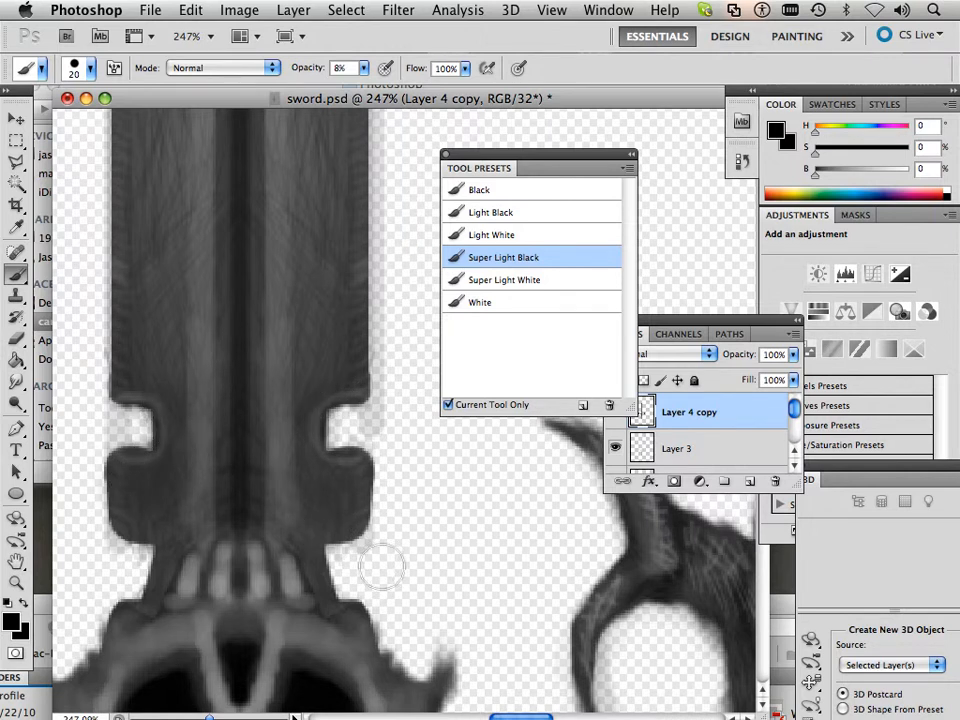
Step: Shade the skull's lower face and the right arm of the guard with the Super Light Black preset, enlarging the brush to 30
{"action": "scroll", "coordinate": [392, 433], "scroll_direction": "down", "scroll_amount": 16}
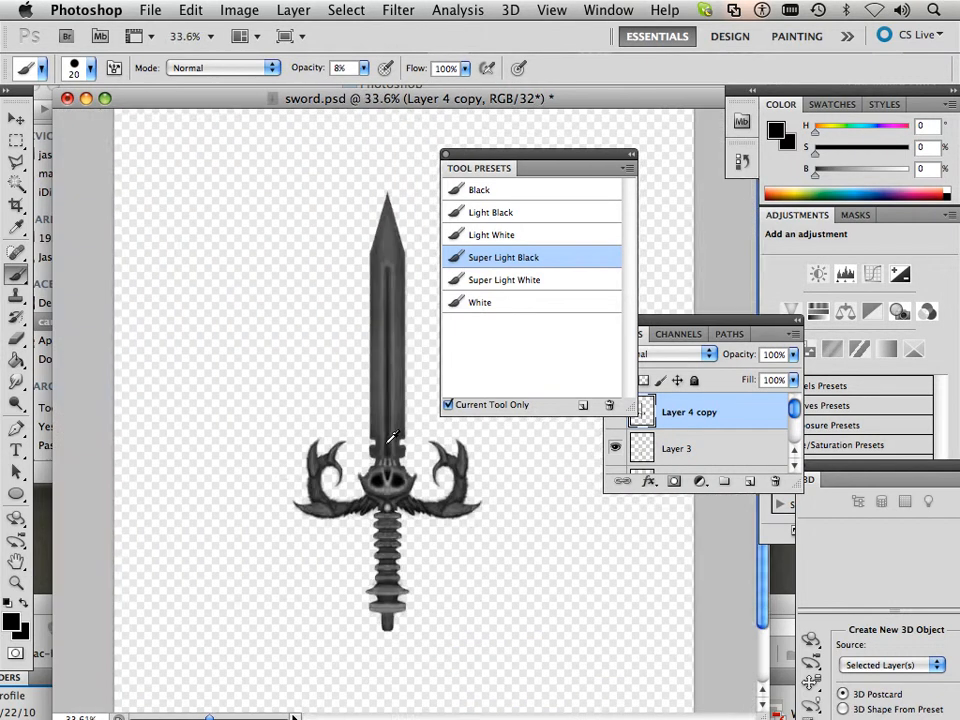
{"action": "scroll", "coordinate": [392, 436], "scroll_direction": "up", "scroll_amount": 6}
{"action": "scroll", "coordinate": [392, 437], "scroll_direction": "up", "scroll_amount": 3}
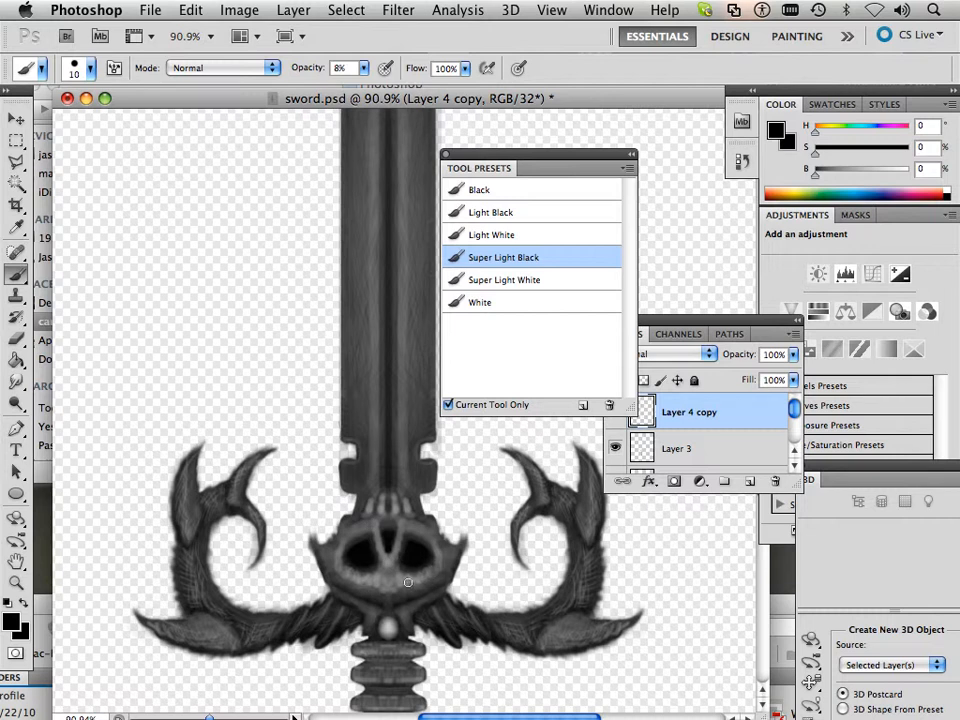
{"action": "key", "text": "bracketleft"}
{"action": "key", "text": "bracketleft"}
{"action": "key", "text": "bracketleft"}
{"action": "key", "text": "bracketleft"}
{"action": "key", "text": "bracketleft"}
{"action": "key", "text": "bracketleft"}
{"action": "key", "text": "bracketright"}
{"action": "key", "text": "bracketright"}
{"action": "key", "text": "bracketright"}
{"action": "key", "text": "bracketright"}
{"action": "key", "text": "bracketright"}
{"action": "key", "text": "bracketright"}
{"action": "key", "text": "bracketright"}
{"action": "key", "text": "bracketright"}
{"action": "key", "text": "bracketright"}
{"action": "key", "text": "bracketright"}
{"action": "mouse_move", "coordinate": [401, 585]}
{"action": "left_mouse_down"}
{"action": "mouse_move", "coordinate": [371, 588]}
{"action": "mouse_move", "coordinate": [344, 555]}
{"action": "mouse_move", "coordinate": [341, 573]}
{"action": "mouse_move", "coordinate": [385, 580]}
{"action": "mouse_move", "coordinate": [403, 557]}
{"action": "mouse_move", "coordinate": [417, 562]}
{"action": "mouse_move", "coordinate": [435, 590]}
{"action": "mouse_move", "coordinate": [439, 546]}
{"action": "mouse_move", "coordinate": [375, 521]}
{"action": "mouse_move", "coordinate": [402, 511]}
{"action": "mouse_move", "coordinate": [388, 529]}
{"action": "mouse_move", "coordinate": [416, 559]}
{"action": "left_mouse_up"}
{"action": "left_click_drag", "start_coordinate": [558, 634], "coordinate": [549, 629]}
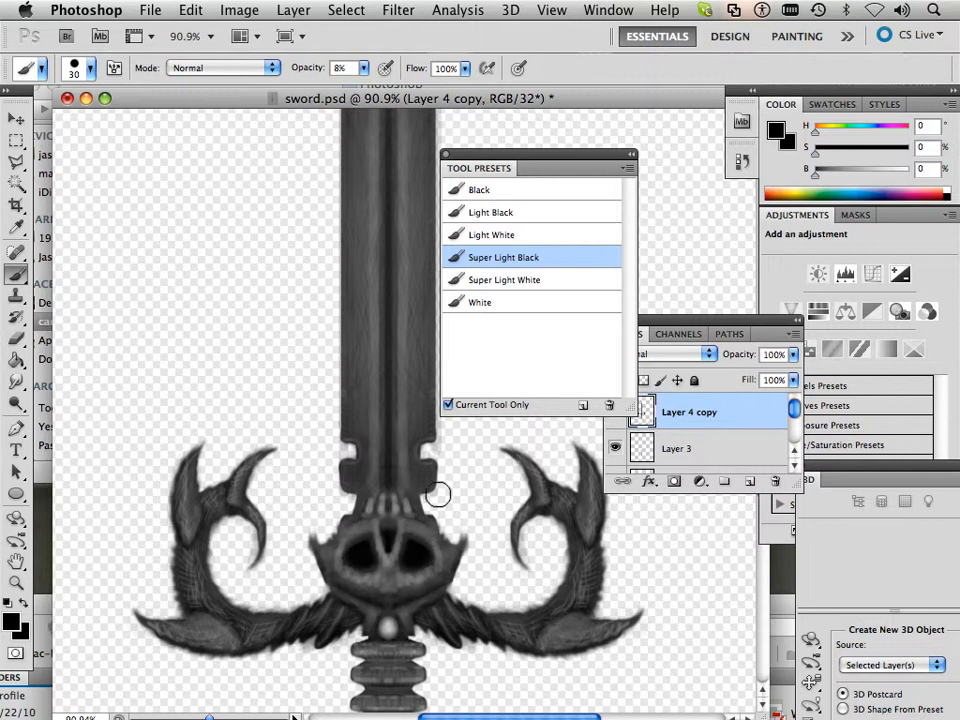
Step: Smudge the rims of the skull's eye sockets and nose at brush size 5, and move the Tool Presets panel off the artwork
{"action": "scroll", "coordinate": [437, 494], "scroll_direction": "up", "scroll_amount": 5}
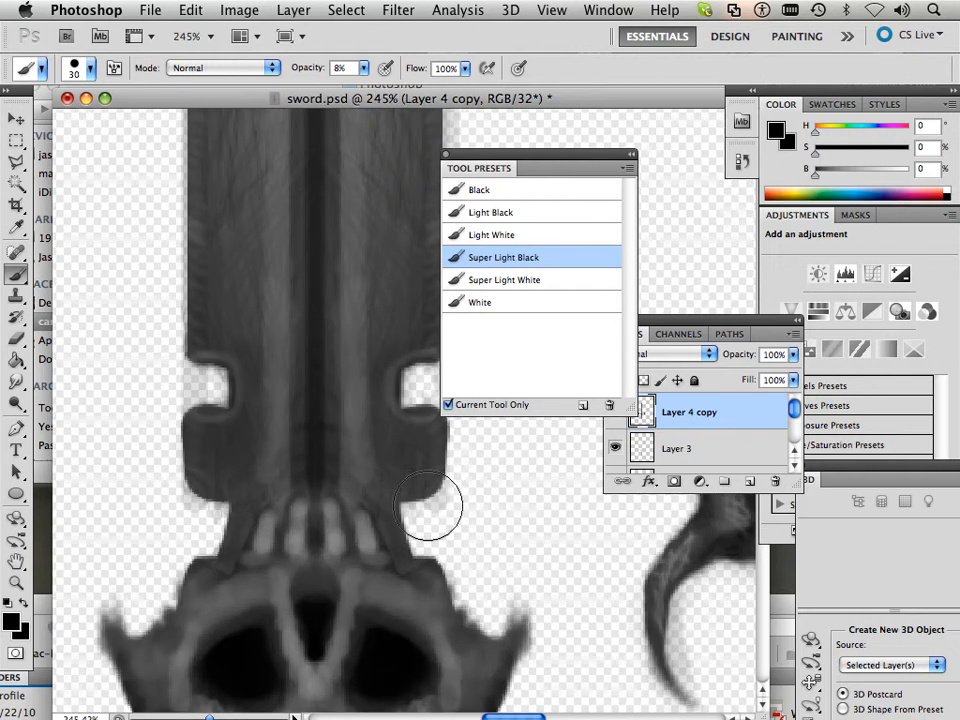
{"action": "scroll", "coordinate": [420, 505], "scroll_direction": "down", "scroll_amount": 1}
{"action": "scroll", "coordinate": [377, 498], "scroll_direction": "down", "scroll_amount": 5}
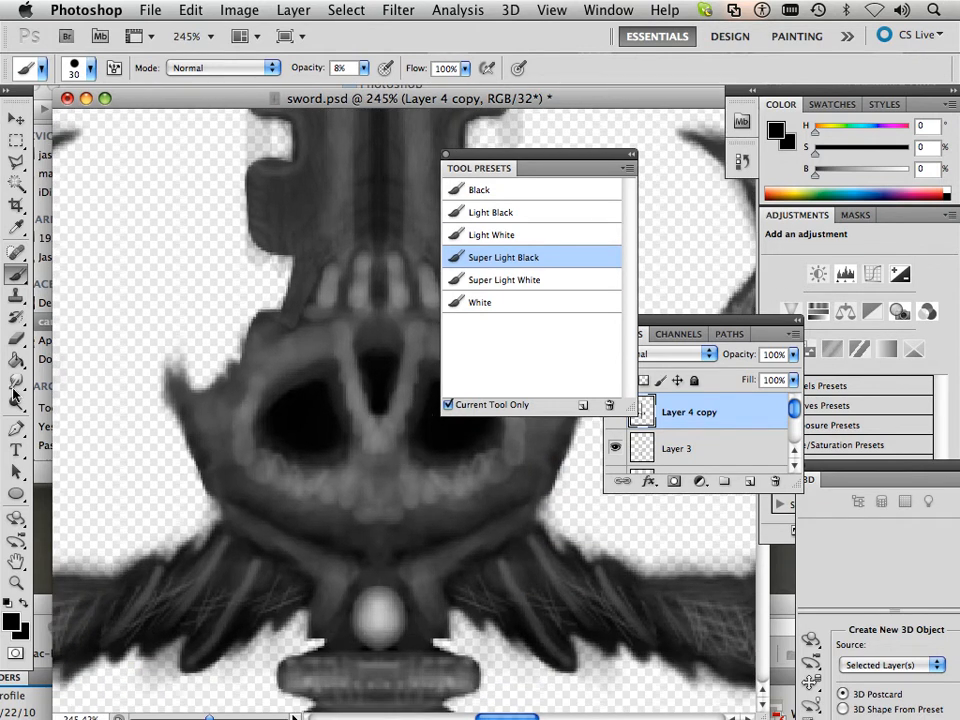
{"action": "left_click", "coordinate": [16, 383]}
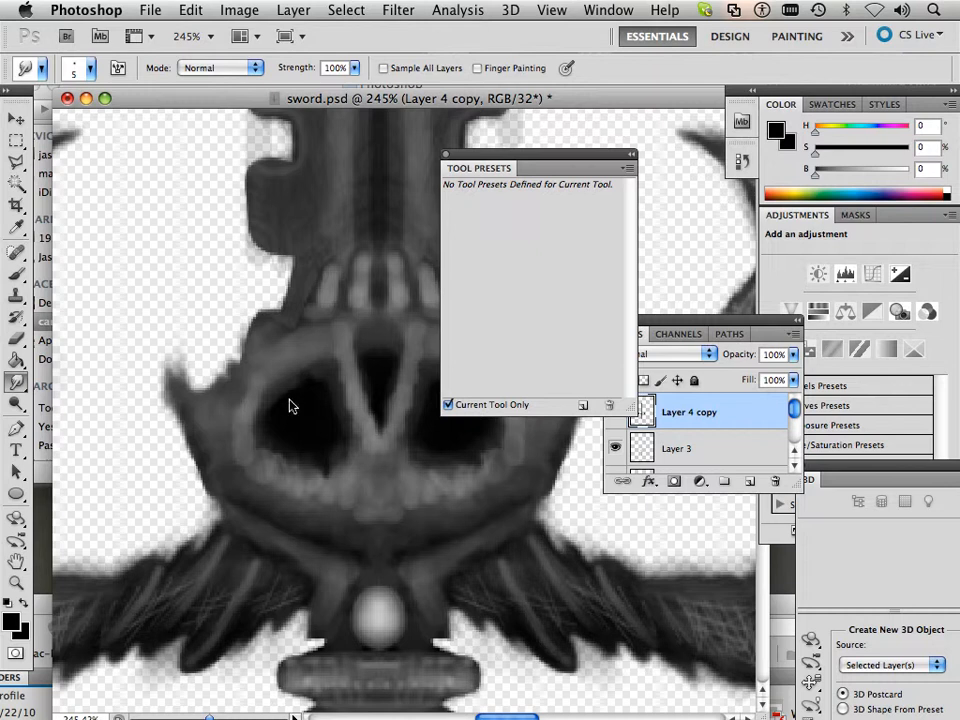
{"action": "left_click_drag", "start_coordinate": [539, 170], "coordinate": [677, 215]}
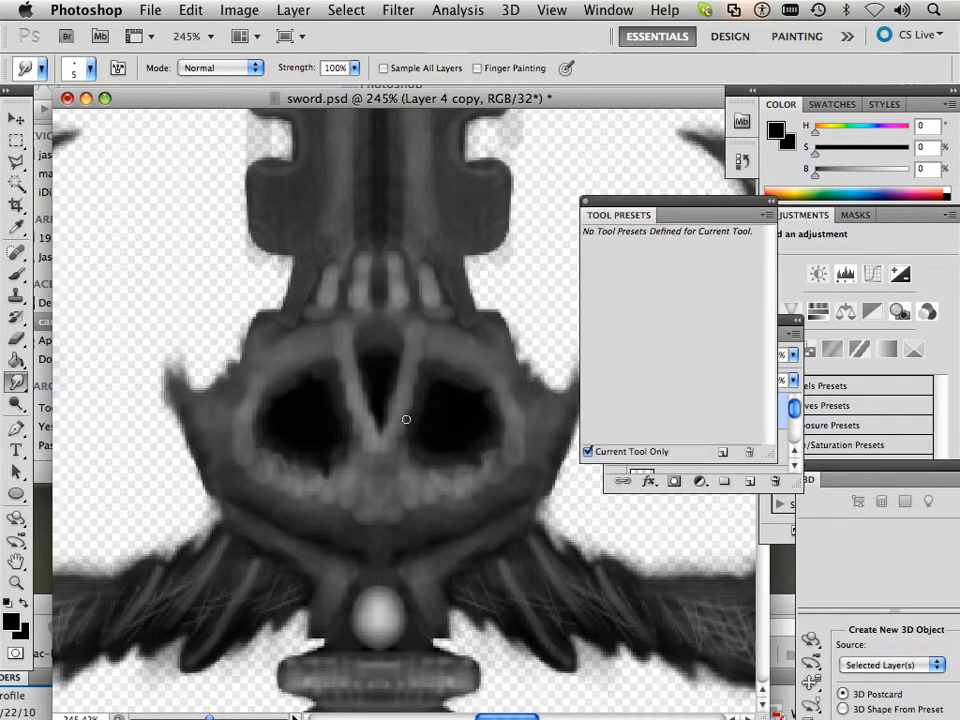
Step: Undo the trial smudge, choose the hard round 7 px tip, and smudge small nicks into both edges of the blade
{"action": "left_click_drag", "start_coordinate": [265, 325], "coordinate": [257, 488]}
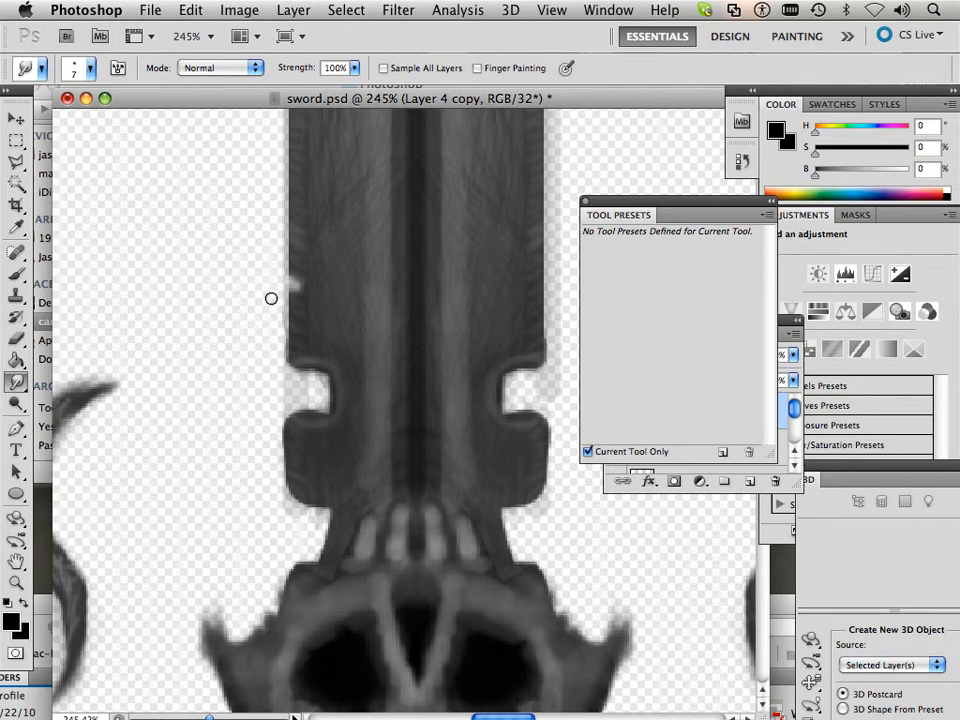
{"action": "key", "text": "super+z"}
{"action": "left_click", "coordinate": [91, 68]}
{"action": "left_click", "coordinate": [186, 194]}
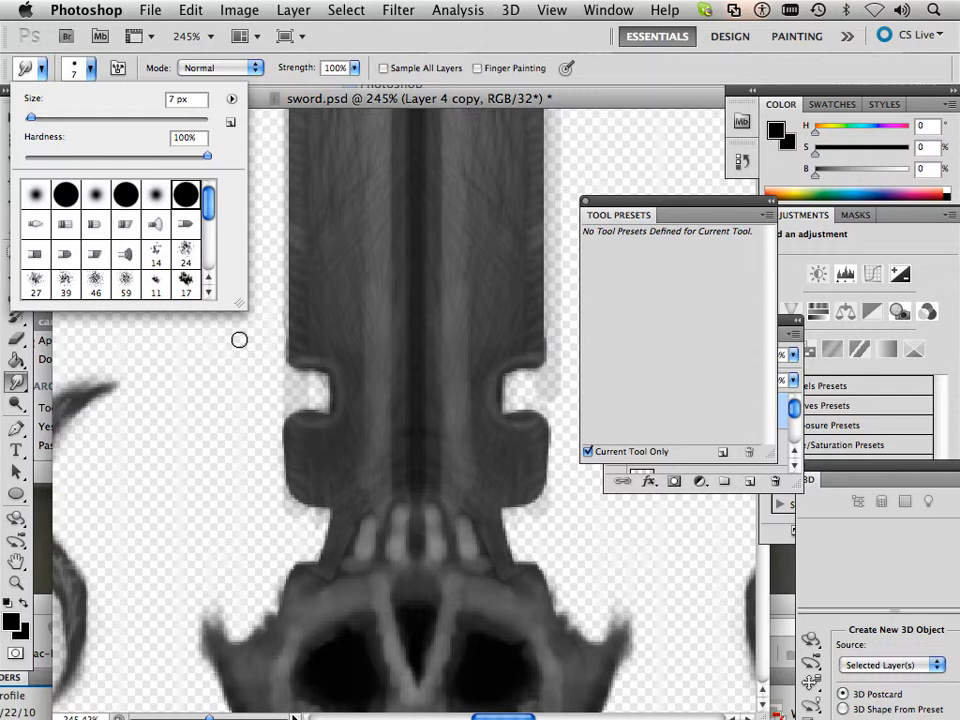
{"action": "left_click", "coordinate": [262, 335]}
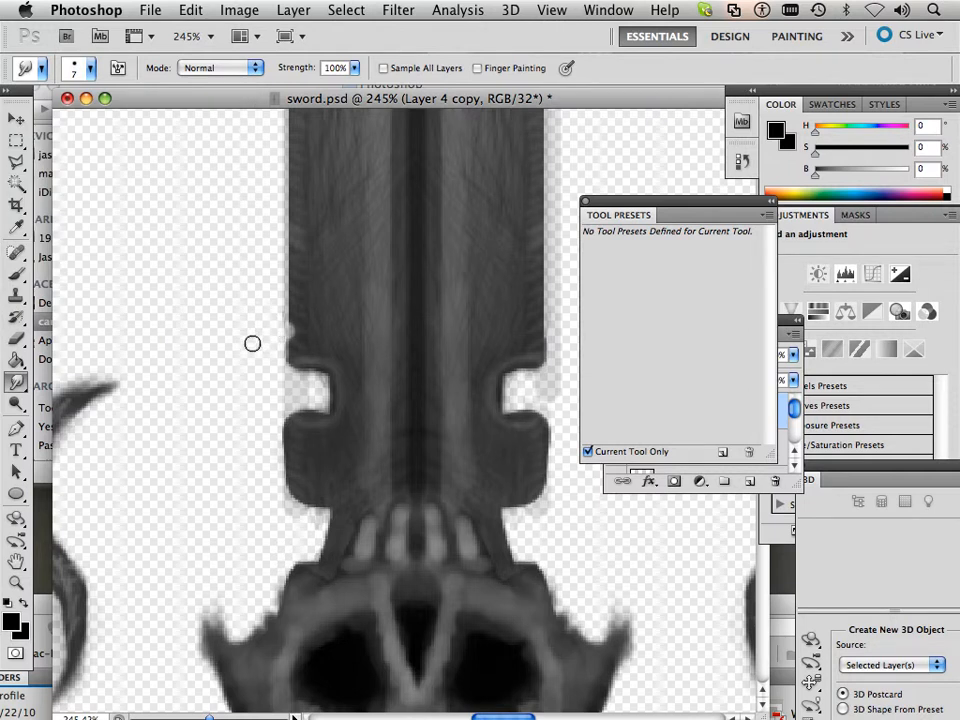
{"action": "left_click_drag", "start_coordinate": [203, 351], "coordinate": [187, 580]}
{"action": "mouse_move", "coordinate": [196, 310]}
{"action": "left_mouse_down"}
{"action": "mouse_move", "coordinate": [172, 580]}
{"action": "mouse_move", "coordinate": [229, 294]}
{"action": "left_mouse_up"}
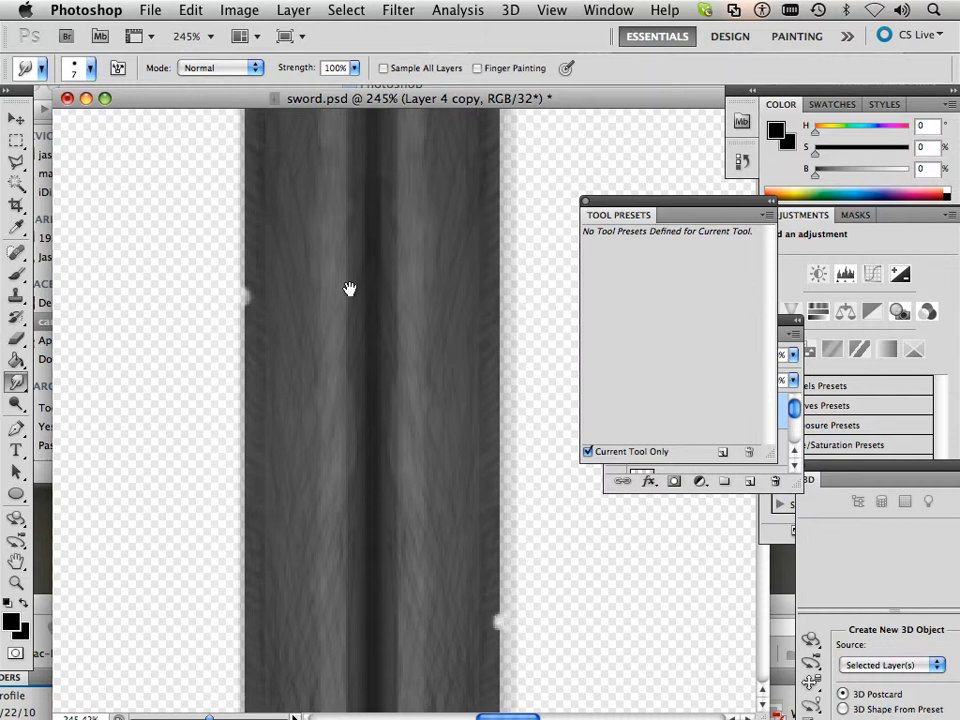
{"action": "mouse_move", "coordinate": [349, 287]}
{"action": "left_mouse_down"}
{"action": "mouse_move", "coordinate": [347, 371]}
{"action": "mouse_move", "coordinate": [362, 403]}
{"action": "left_mouse_up"}
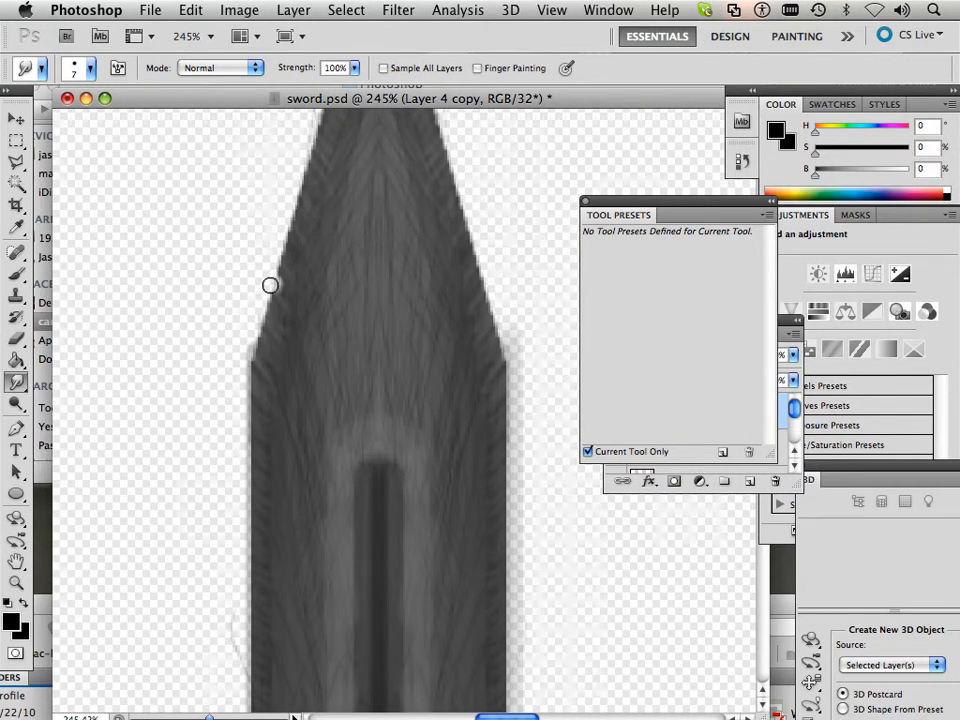
Step: Smudge small nicks into the left and right edges of the tapered blade tip
{"action": "scroll", "coordinate": [386, 285], "scroll_direction": "up", "scroll_amount": 5}
{"action": "scroll", "coordinate": [397, 226], "scroll_direction": "up", "scroll_amount": 3}
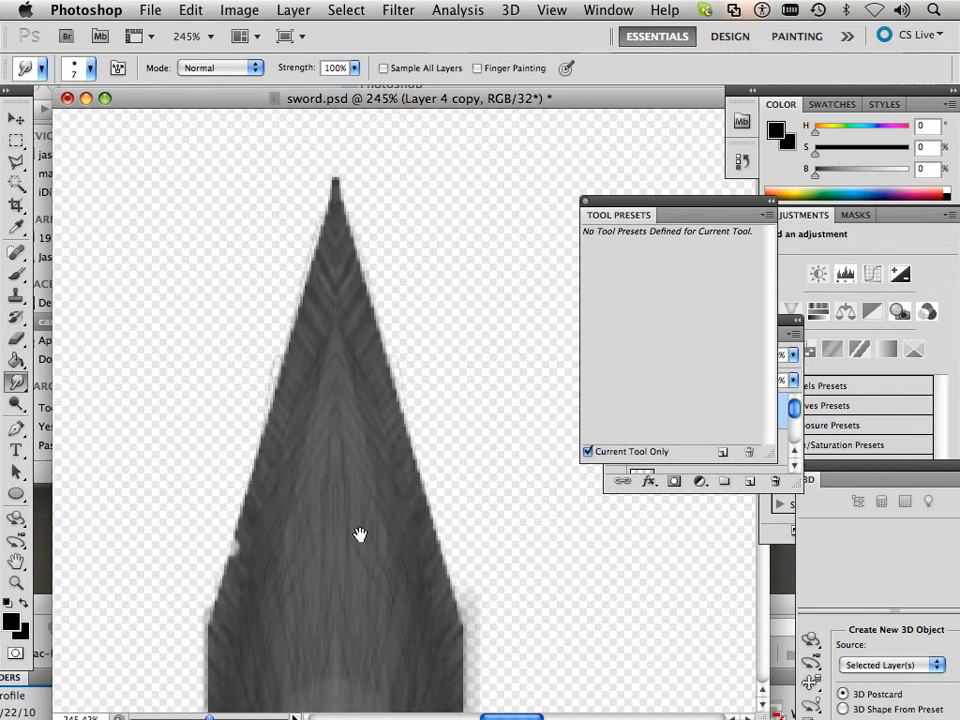
{"action": "left_click_drag", "start_coordinate": [357, 547], "coordinate": [342, 470]}
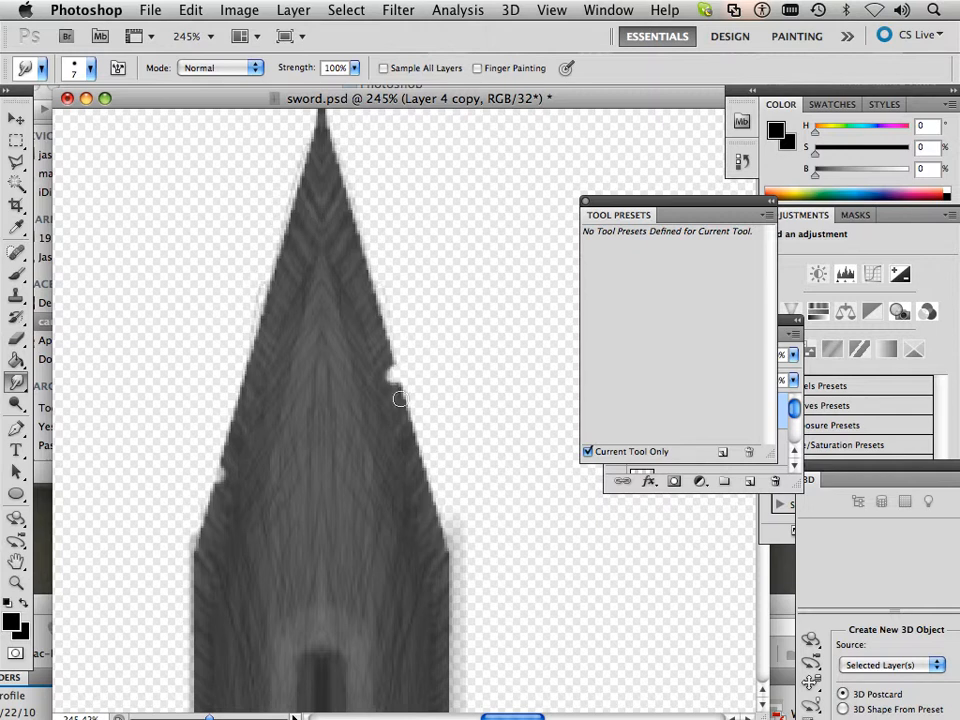
Step: Review the sword from the nicked blade tip down to the skull, guard and ribbed grip
{"action": "left_click_drag", "start_coordinate": [392, 544], "coordinate": [332, 302]}
{"action": "left_click_drag", "start_coordinate": [322, 530], "coordinate": [320, 403]}
{"action": "left_click_drag", "start_coordinate": [345, 690], "coordinate": [339, 420]}
{"action": "left_click_drag", "start_coordinate": [324, 529], "coordinate": [347, 407]}
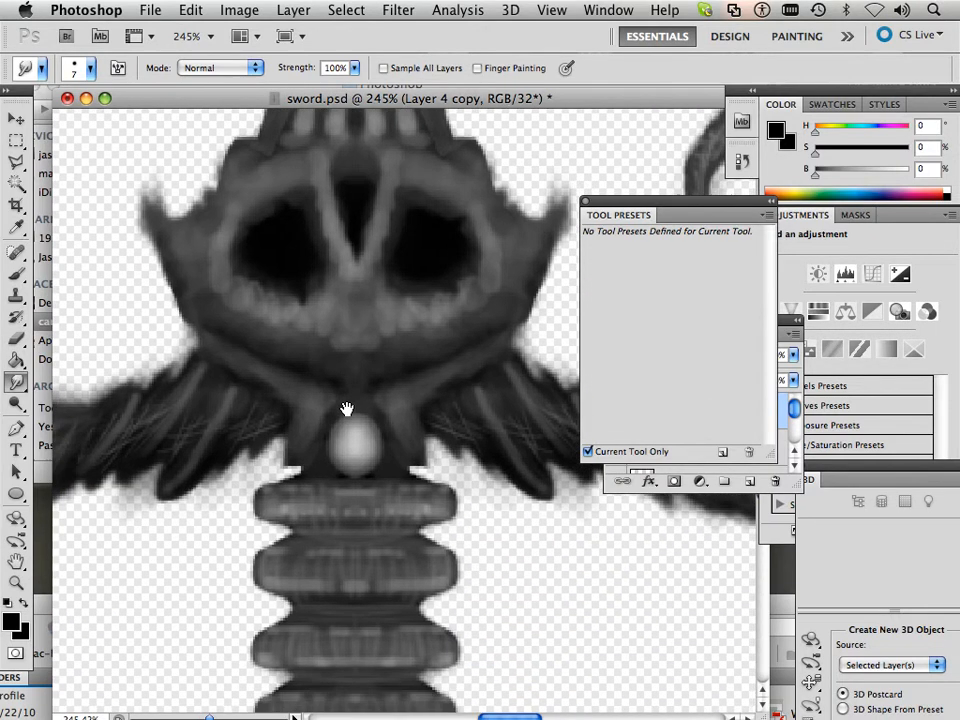
{"action": "left_click_drag", "start_coordinate": [336, 476], "coordinate": [356, 433]}
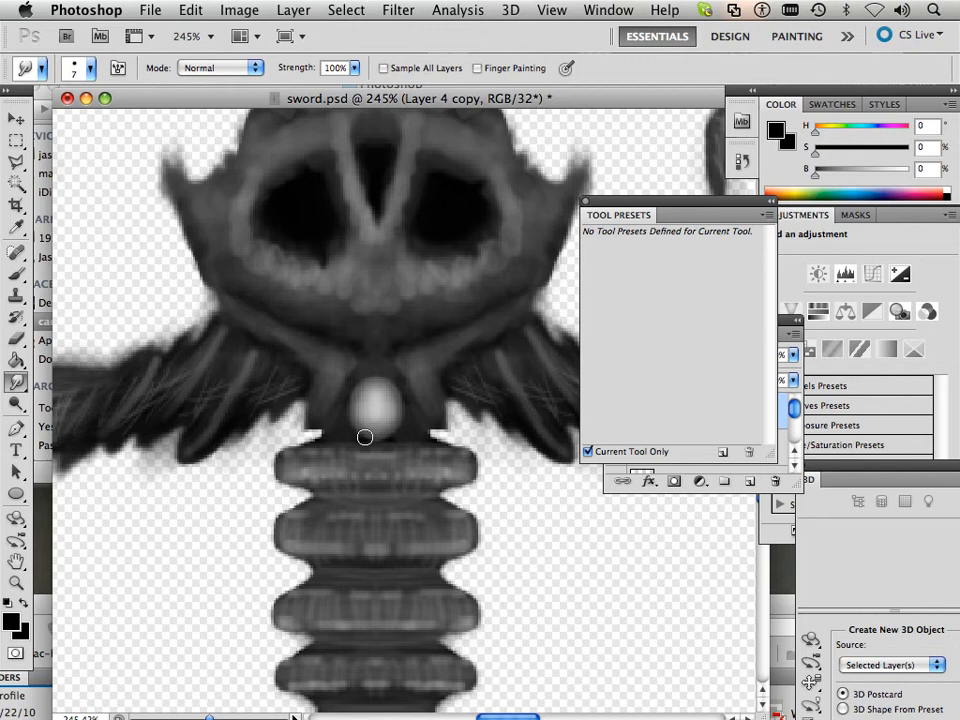
{"action": "scroll", "coordinate": [364, 437], "scroll_direction": "down", "scroll_amount": 5}
{"action": "scroll", "coordinate": [363, 446], "scroll_direction": "up", "scroll_amount": 3}
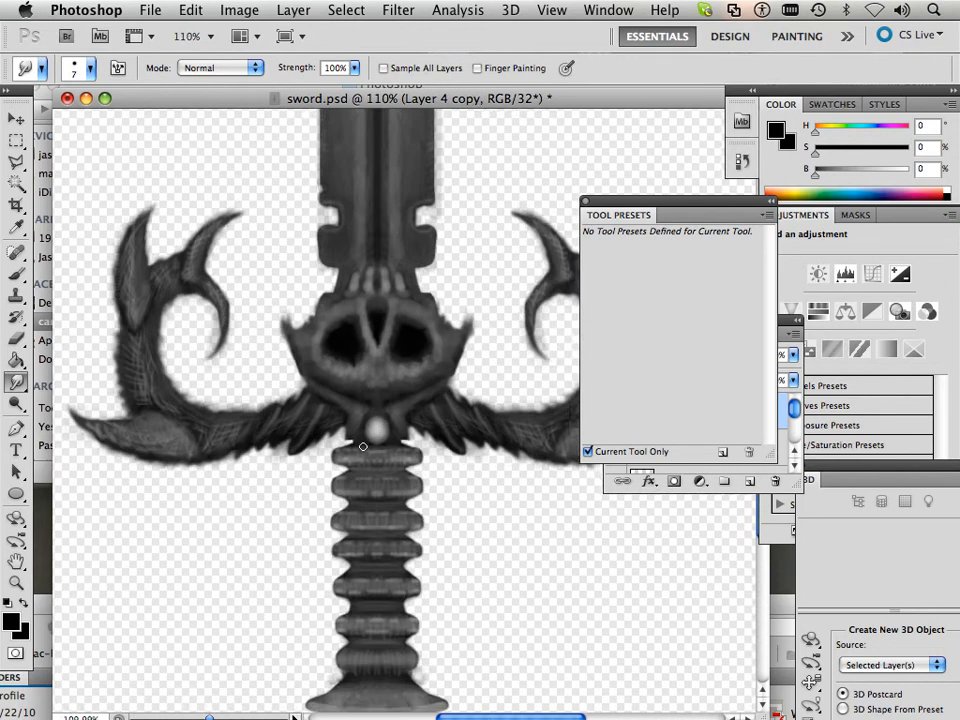
{"action": "scroll", "coordinate": [362, 446], "scroll_direction": "down", "scroll_amount": 1}
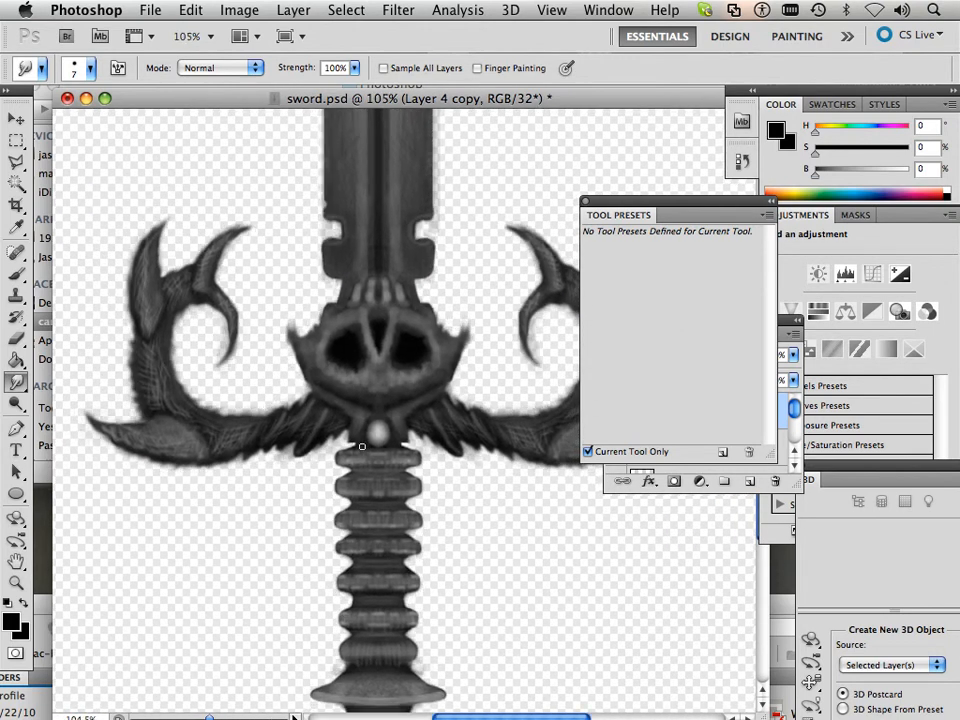
{"action": "scroll", "coordinate": [362, 446], "scroll_direction": "up", "scroll_amount": 3}
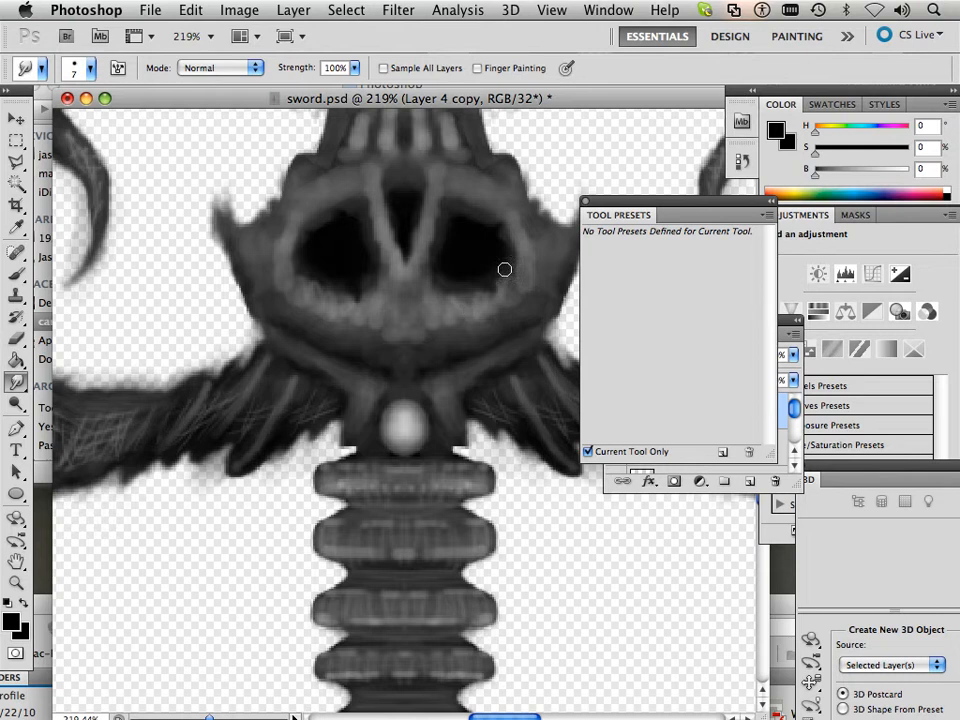
Step: Move the Tool Presets panel clear of the Layers panel and load the Light White brush preset at size 9
{"action": "left_click_drag", "start_coordinate": [645, 208], "coordinate": [859, 263]}
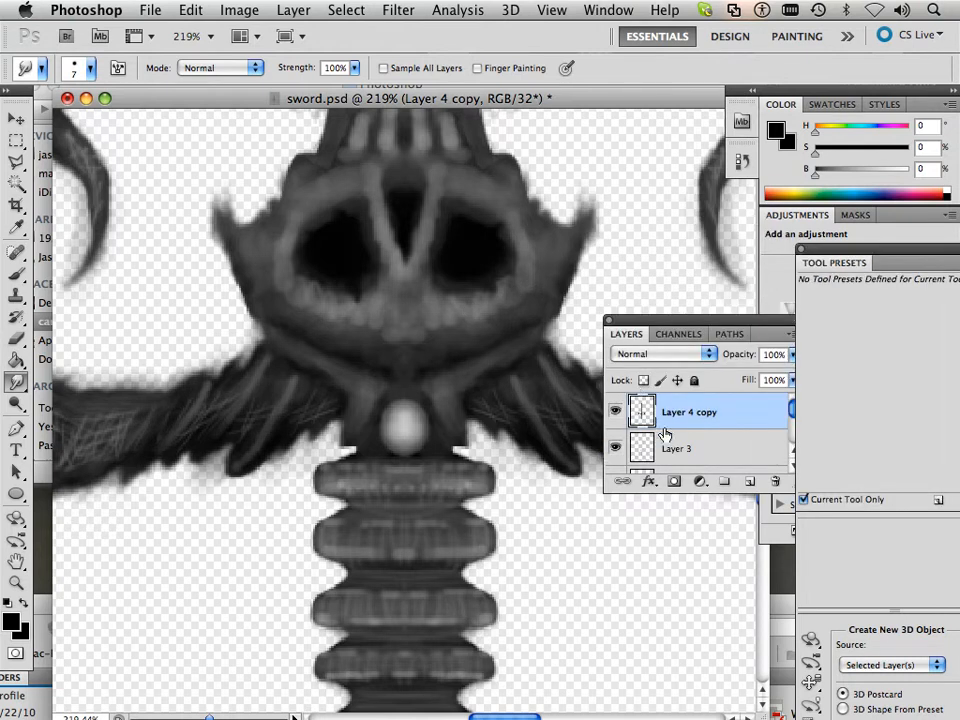
{"action": "key", "text": "b"}
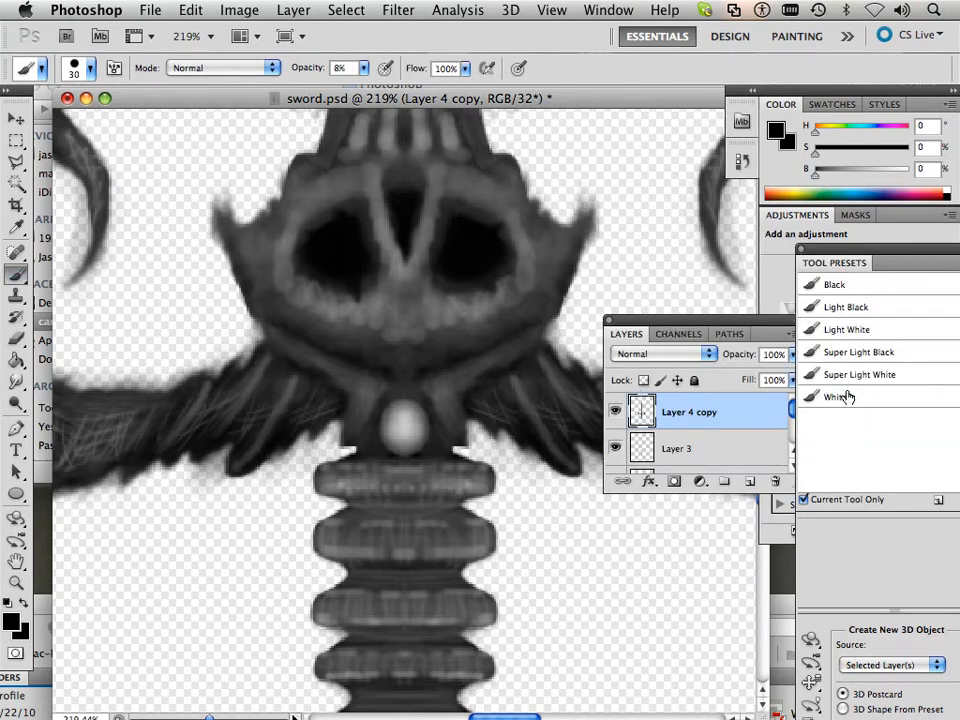
{"action": "left_click", "coordinate": [855, 328]}
{"action": "key", "text": "bracketleft"}
{"action": "key", "text": "bracketleft"}
{"action": "key", "text": "bracketleft"}
{"action": "key", "text": "bracketleft"}
{"action": "key", "text": "bracketleft"}
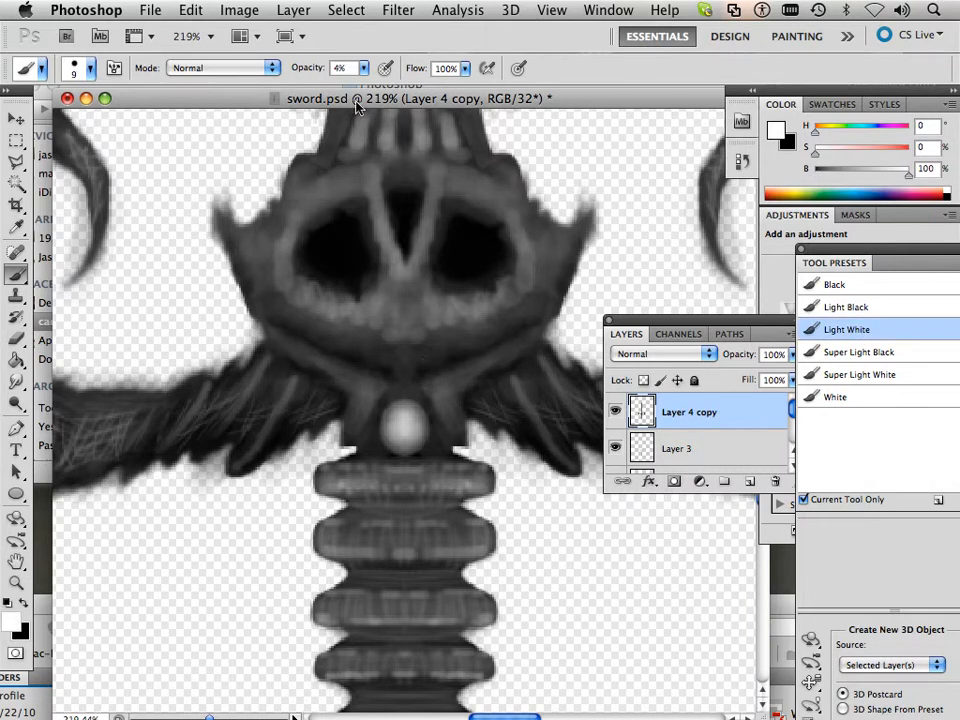
Step: Set the brush size to 7 px, try a light dot at 31% opacity below the skull's left jaw, and undo it
{"action": "left_click", "coordinate": [364, 69]}
{"action": "left_click_drag", "start_coordinate": [364, 69], "coordinate": [391, 84]}
{"action": "key", "text": "bracketleft"}
{"action": "key", "text": "bracketleft"}
{"action": "key", "text": "bracketleft"}
{"action": "key", "text": "bracketright"}
{"action": "left_click", "coordinate": [286, 346]}
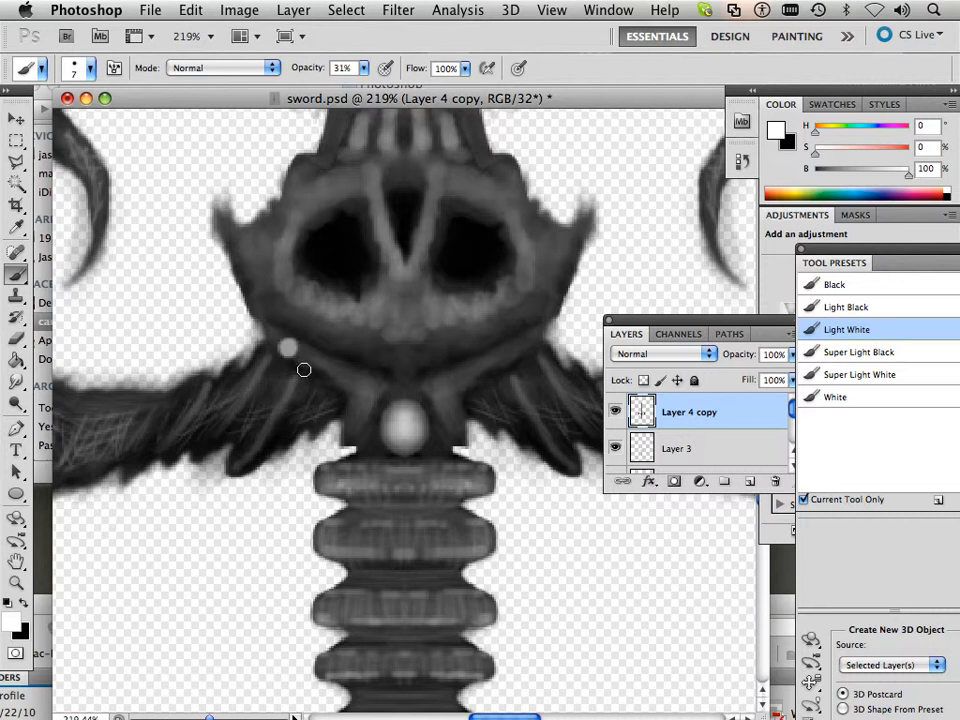
{"action": "key", "text": "super+z"}
Step: Lower the brush opacity to 17% and dot light studs along both bands below the skull, on either side of the central gem
{"action": "left_click", "coordinate": [364, 68]}
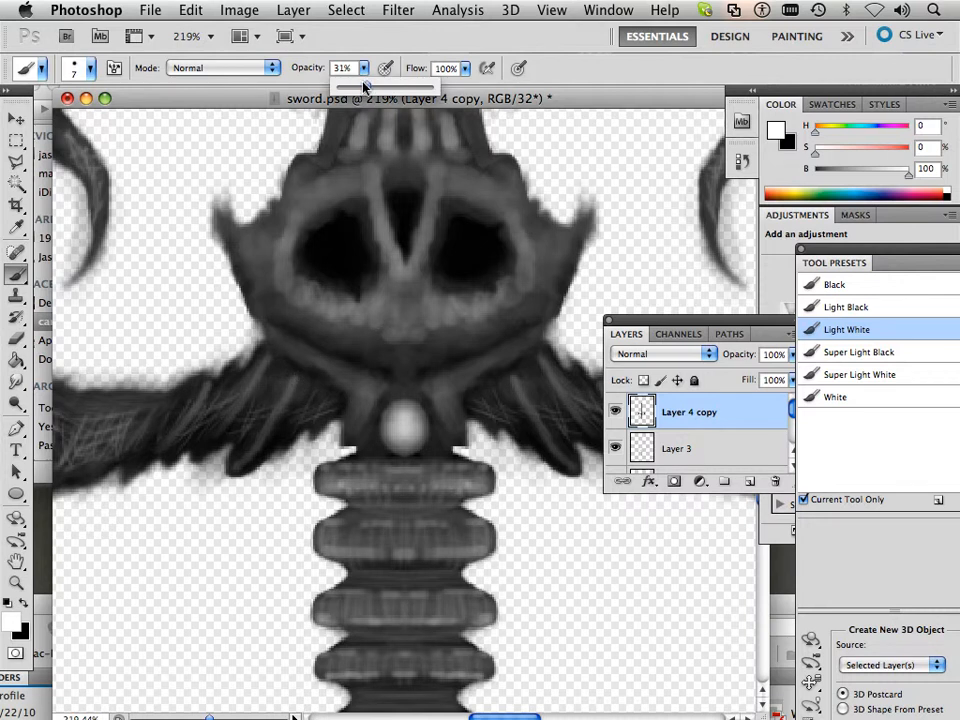
{"action": "left_click", "coordinate": [351, 427]}
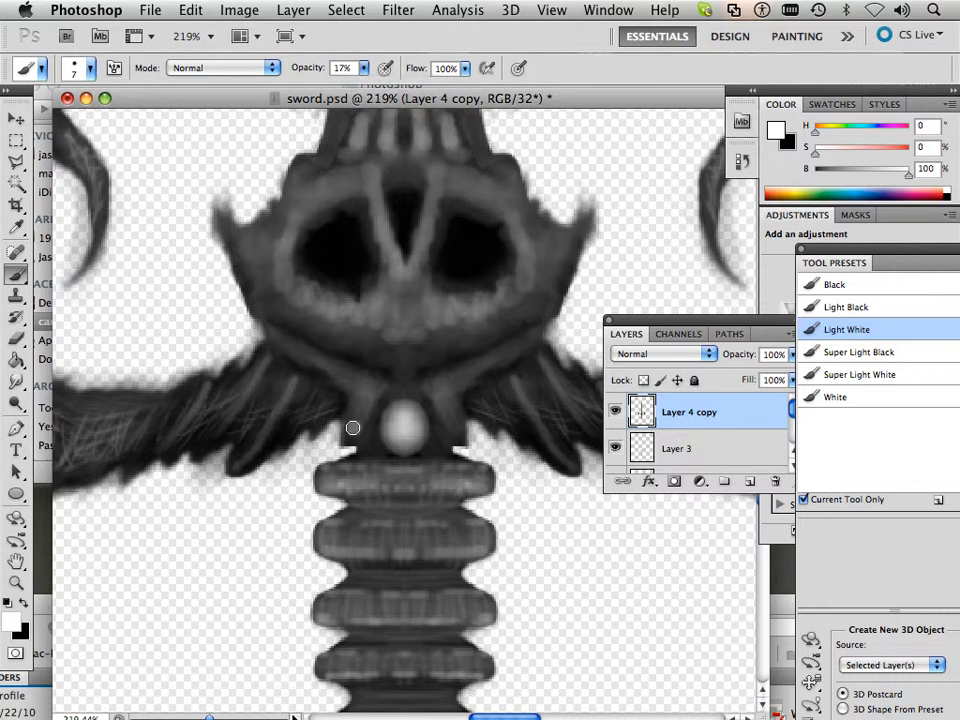
{"action": "left_click", "coordinate": [368, 400]}
{"action": "left_click", "coordinate": [344, 376]}
{"action": "left_click", "coordinate": [310, 357]}
{"action": "left_click", "coordinate": [286, 341]}
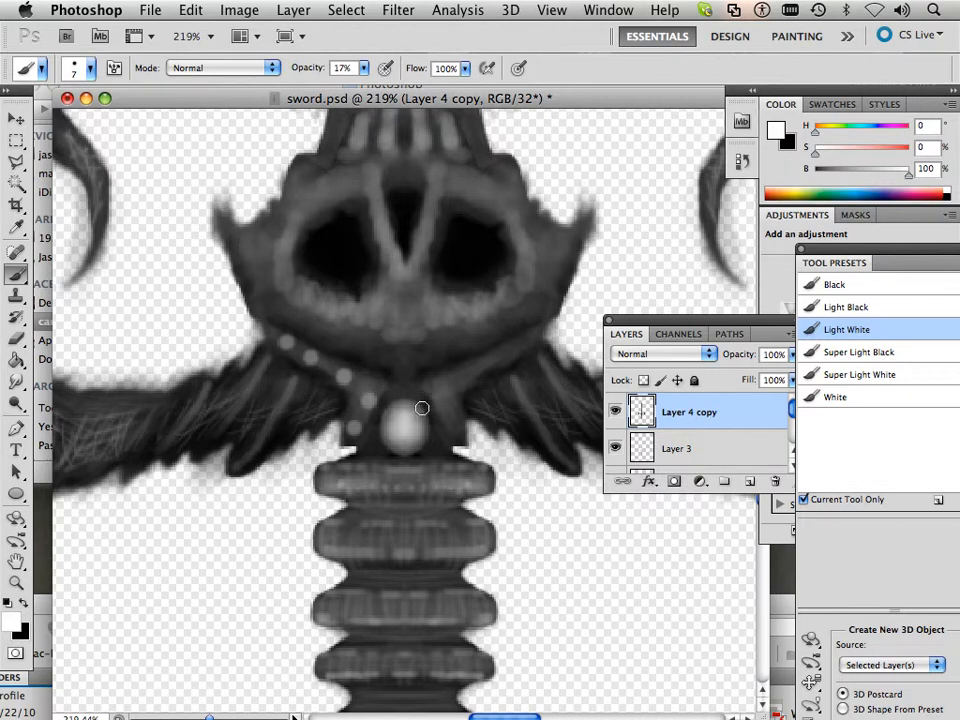
{"action": "left_click", "coordinate": [459, 430]}
{"action": "left_click", "coordinate": [441, 396]}
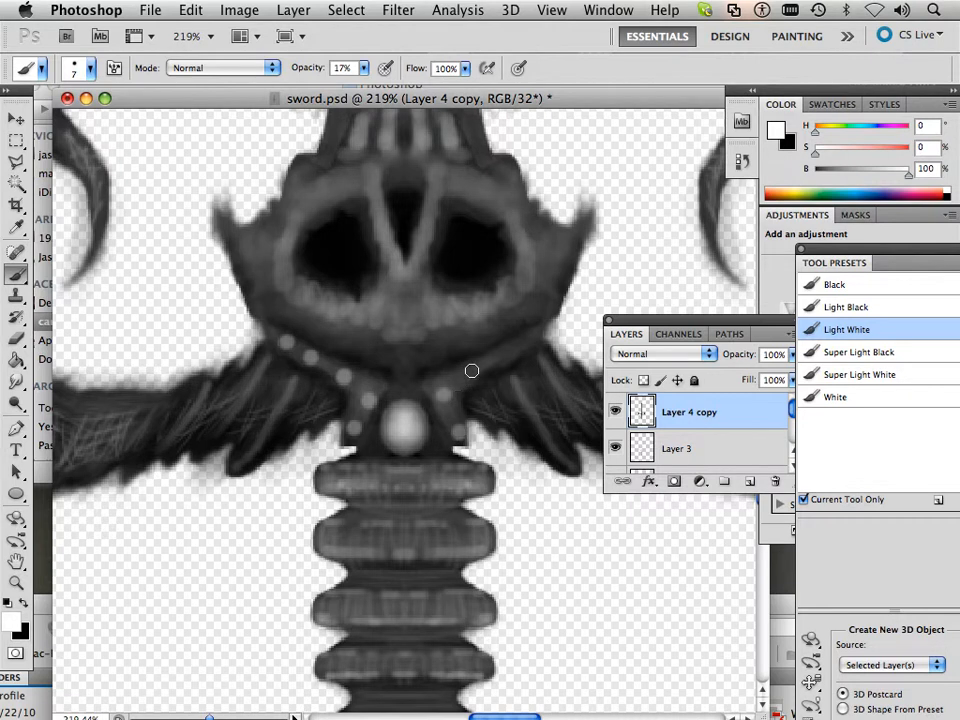
{"action": "left_click", "coordinate": [504, 355]}
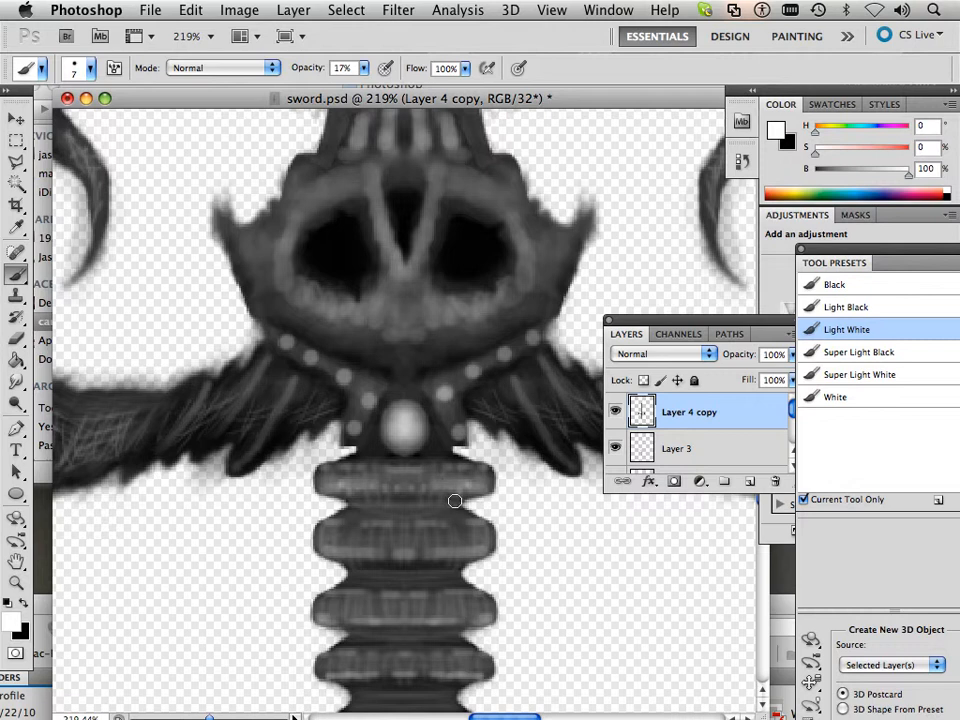
Step: Reduce the brush to 3 px and paint thin highlights along the upper ribs of the grip
{"action": "scroll", "coordinate": [455, 432], "scroll_direction": "down", "scroll_amount": 5}
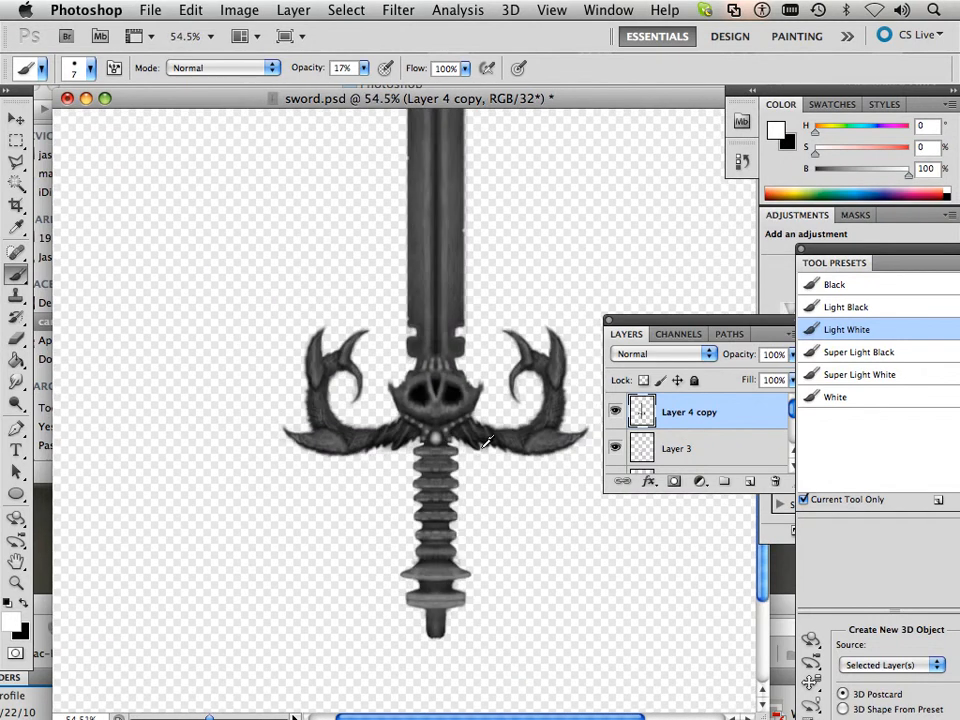
{"action": "scroll", "coordinate": [539, 475], "scroll_direction": "up", "scroll_amount": 5}
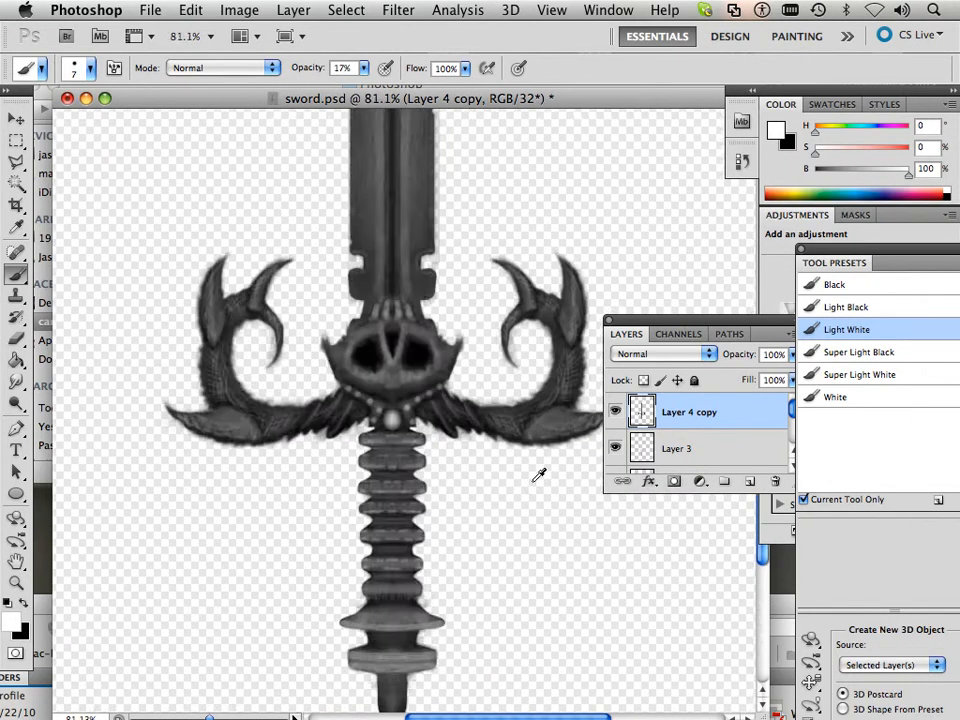
{"action": "left_click_drag", "start_coordinate": [435, 521], "coordinate": [568, 487]}
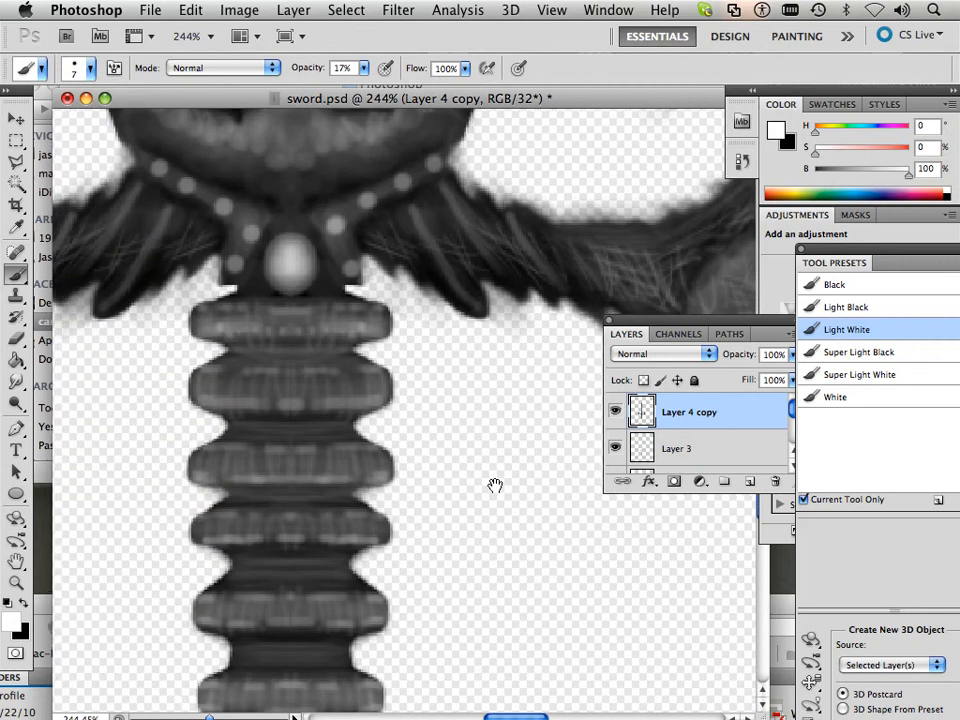
{"action": "left_click_drag", "start_coordinate": [495, 489], "coordinate": [538, 439]}
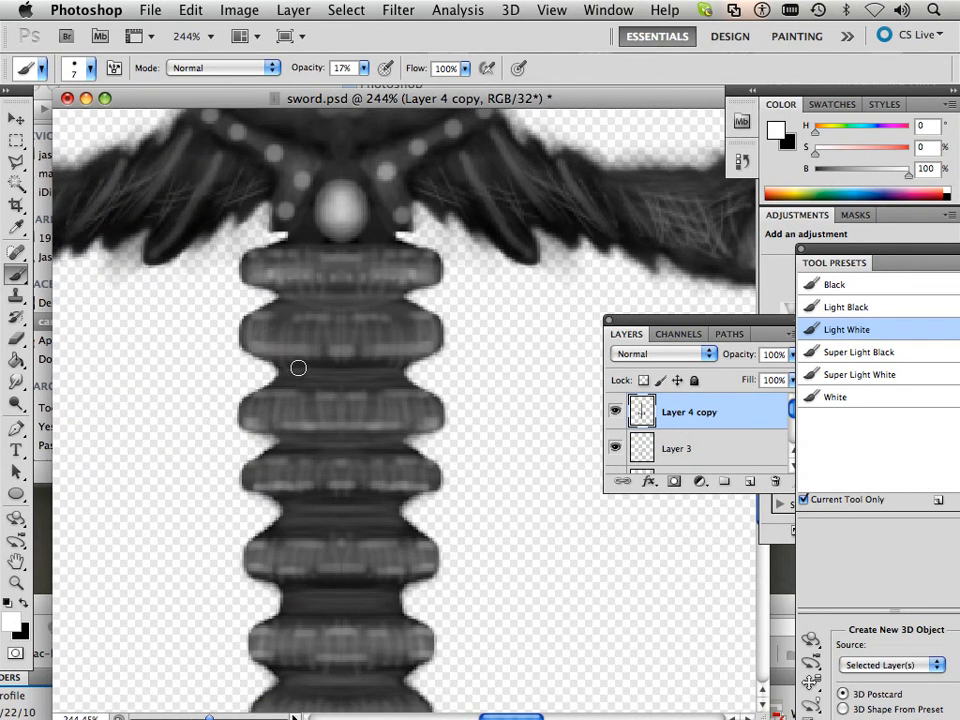
{"action": "key", "text": "bracketleft"}
{"action": "key", "text": "bracketleft"}
{"action": "key", "text": "bracketleft"}
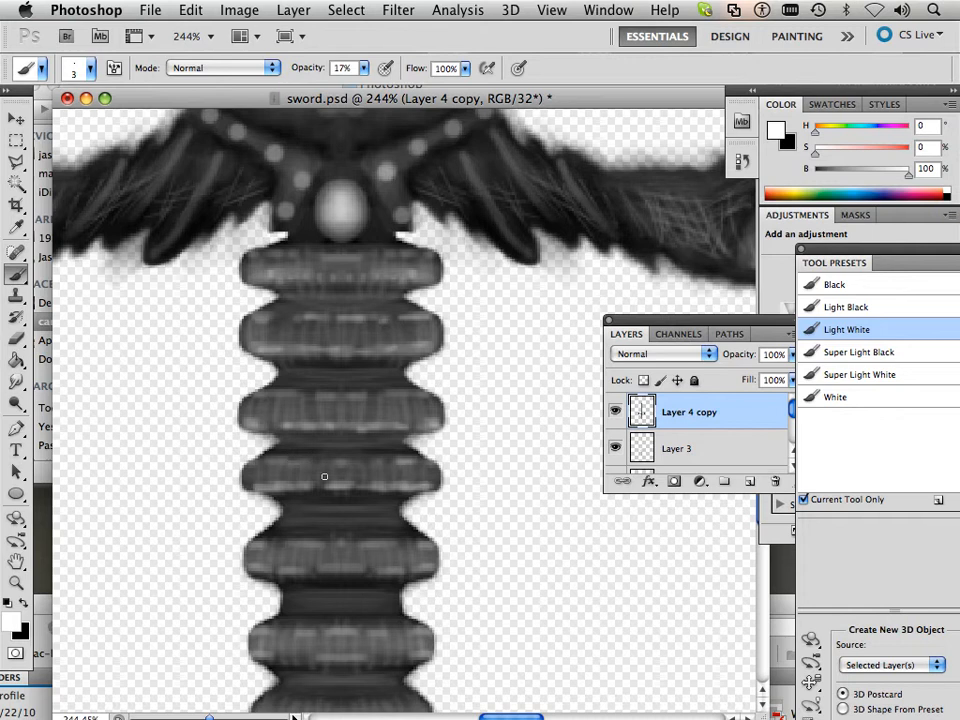
Step: Paint thin highlights on the lowest grip rib and along the lower rim of the flared collar
{"action": "left_click_drag", "start_coordinate": [368, 592], "coordinate": [312, 468]}
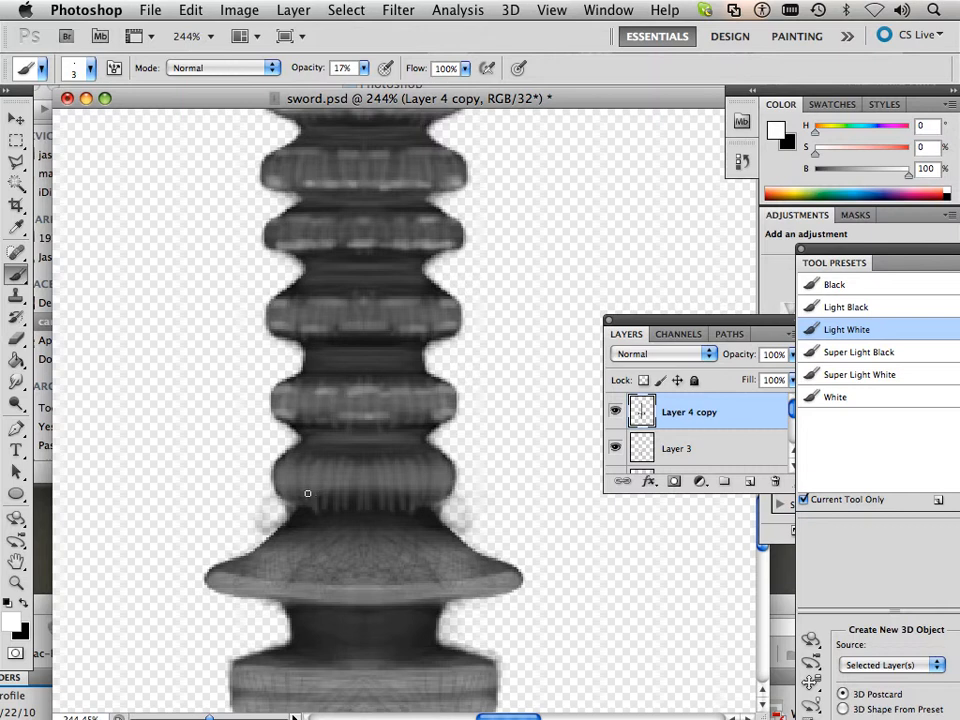
{"action": "mouse_move", "coordinate": [308, 493]}
{"action": "left_mouse_down"}
{"action": "mouse_move", "coordinate": [290, 486]}
{"action": "mouse_move", "coordinate": [340, 485]}
{"action": "left_mouse_up"}
{"action": "left_click_drag", "start_coordinate": [213, 585], "coordinate": [366, 597]}
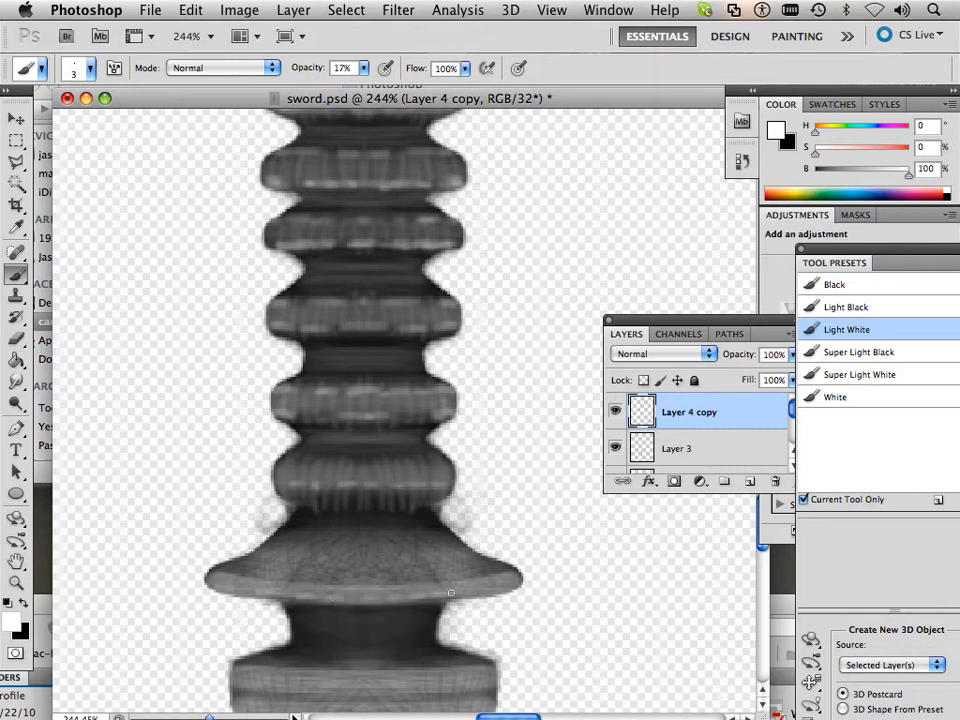
{"action": "mouse_move", "coordinate": [499, 586]}
{"action": "left_mouse_down"}
{"action": "mouse_move", "coordinate": [508, 584]}
{"action": "mouse_move", "coordinate": [255, 594]}
{"action": "left_mouse_up"}
Step: Brush light strokes across the wide two-tier band above the sword's end piece and at the flared collar's left edge
{"action": "scroll", "coordinate": [373, 520], "scroll_direction": "down", "scroll_amount": 5}
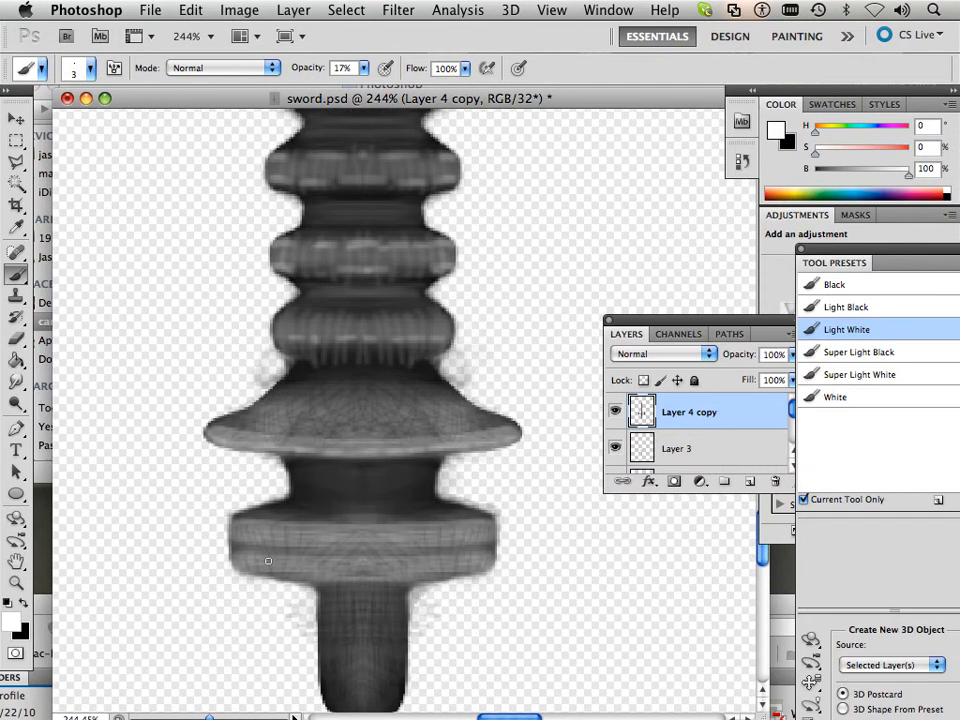
{"action": "mouse_move", "coordinate": [305, 544]}
{"action": "left_mouse_down"}
{"action": "mouse_move", "coordinate": [481, 540]}
{"action": "mouse_move", "coordinate": [243, 539]}
{"action": "mouse_move", "coordinate": [340, 541]}
{"action": "left_mouse_up"}
{"action": "mouse_move", "coordinate": [442, 536]}
{"action": "left_mouse_down"}
{"action": "mouse_move", "coordinate": [487, 530]}
{"action": "mouse_move", "coordinate": [483, 522]}
{"action": "mouse_move", "coordinate": [351, 530]}
{"action": "mouse_move", "coordinate": [238, 522]}
{"action": "mouse_move", "coordinate": [331, 527]}
{"action": "left_mouse_up"}
{"action": "mouse_move", "coordinate": [427, 527]}
{"action": "left_mouse_down"}
{"action": "mouse_move", "coordinate": [343, 395]}
{"action": "mouse_move", "coordinate": [363, 425]}
{"action": "mouse_move", "coordinate": [330, 430]}
{"action": "mouse_move", "coordinate": [361, 571]}
{"action": "mouse_move", "coordinate": [250, 430]}
{"action": "mouse_move", "coordinate": [196, 428]}
{"action": "mouse_move", "coordinate": [228, 430]}
{"action": "mouse_move", "coordinate": [397, 571]}
{"action": "mouse_move", "coordinate": [471, 566]}
{"action": "left_mouse_up"}
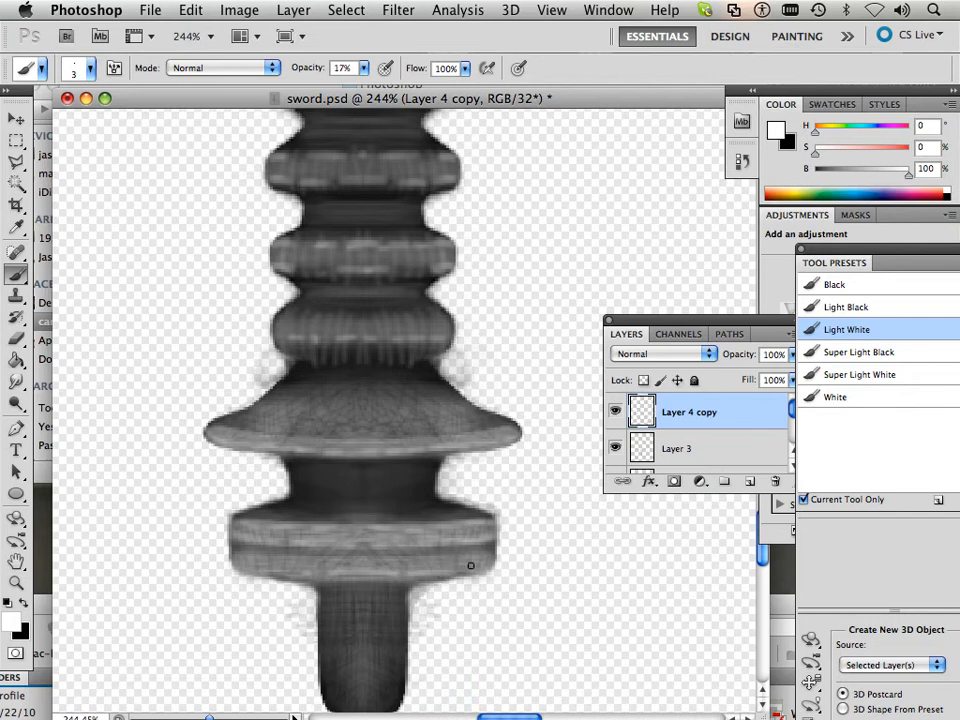
{"action": "mouse_move", "coordinate": [411, 569]}
{"action": "left_mouse_down"}
{"action": "mouse_move", "coordinate": [306, 579]}
{"action": "mouse_move", "coordinate": [316, 576]}
{"action": "mouse_move", "coordinate": [251, 567]}
{"action": "left_mouse_up"}
{"action": "left_click_drag", "start_coordinate": [190, 426], "coordinate": [228, 434]}
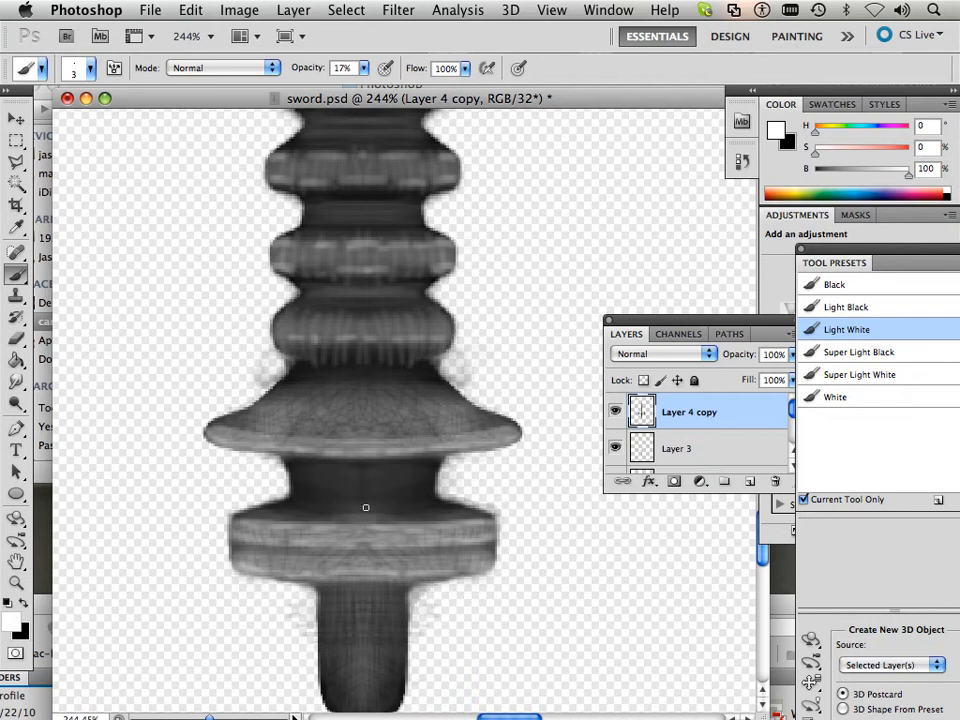
Step: Add a new layer above the sword layer and load the sword's outline as a selection
{"action": "scroll", "coordinate": [445, 478], "scroll_direction": "down", "scroll_amount": 8, "text": "alt"}
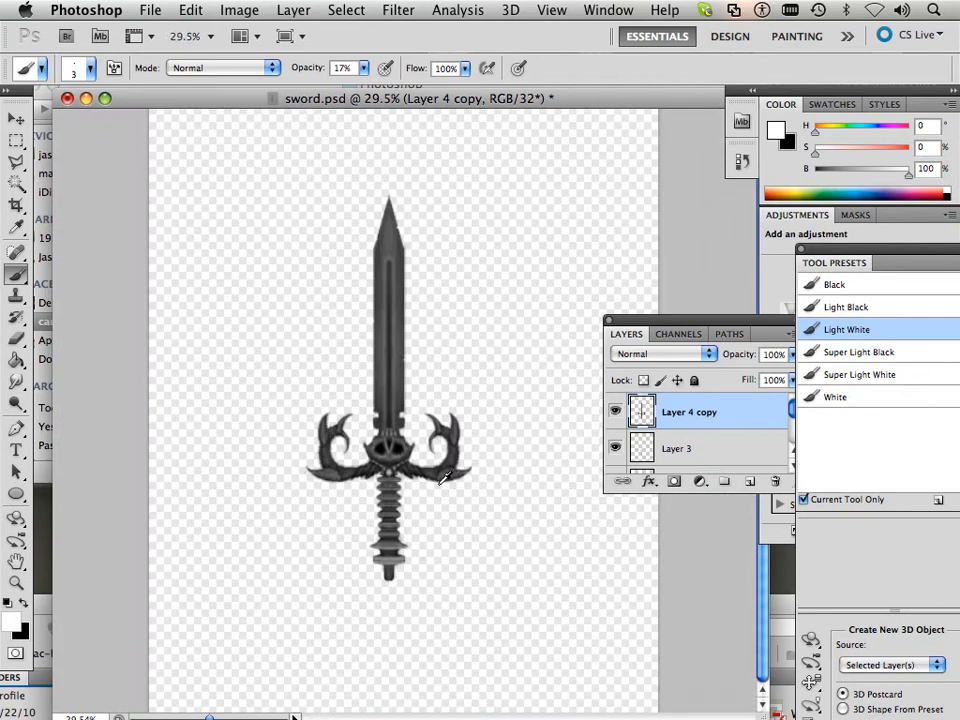
{"action": "scroll", "coordinate": [440, 485], "scroll_direction": "up", "scroll_amount": 3, "text": "alt"}
{"action": "scroll", "coordinate": [436, 492], "scroll_direction": "down", "scroll_amount": 3, "text": "alt"}
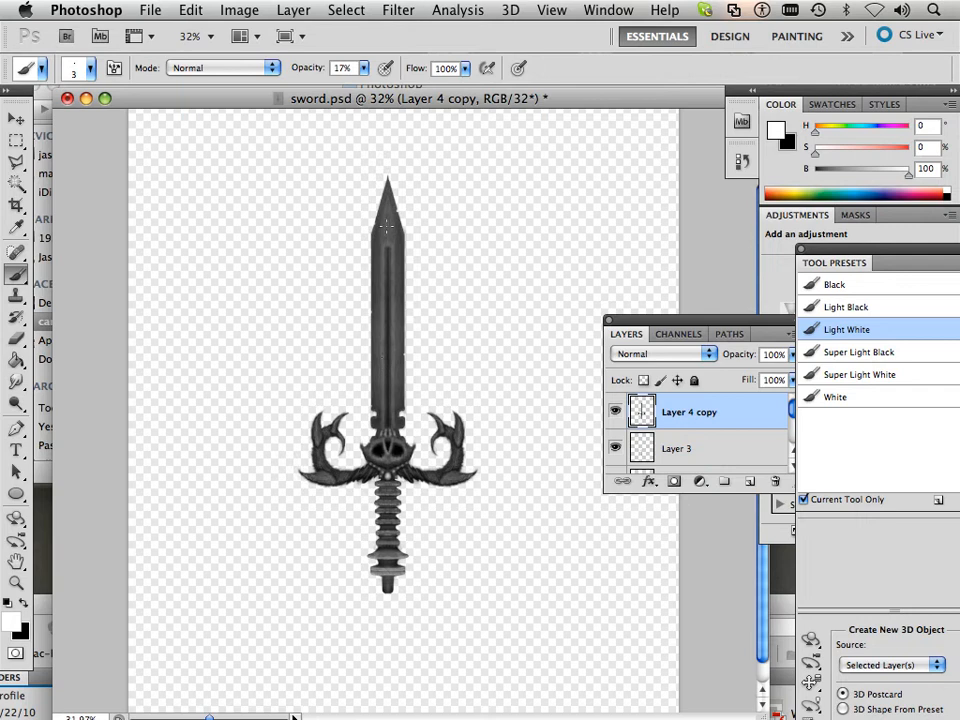
{"action": "left_click", "coordinate": [749, 481]}
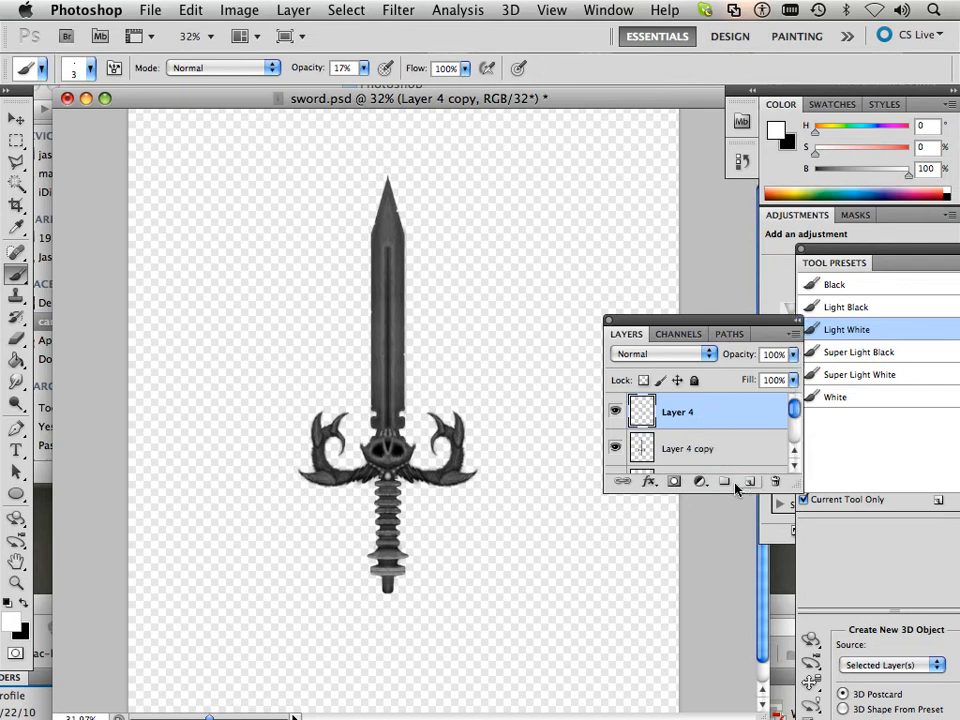
{"action": "left_click", "coordinate": [642, 455], "text": "super"}
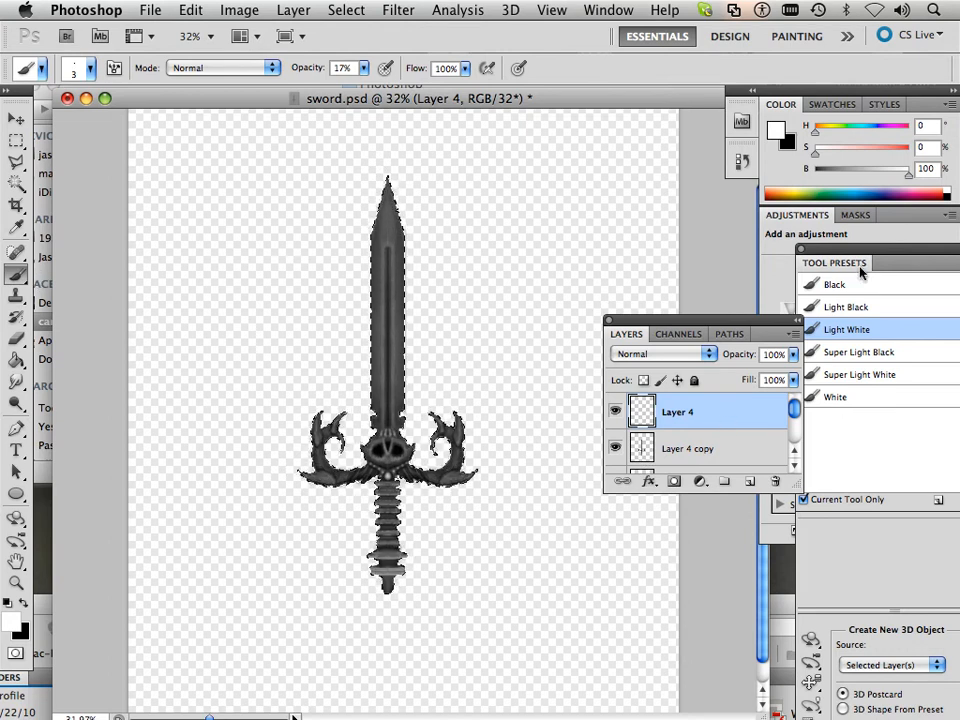
Step: Darken the sword within the selection using the Light Black brush preset, deselect, and set the shading layer's opacity to 80%
{"action": "left_click_drag", "start_coordinate": [857, 259], "coordinate": [623, 187]}
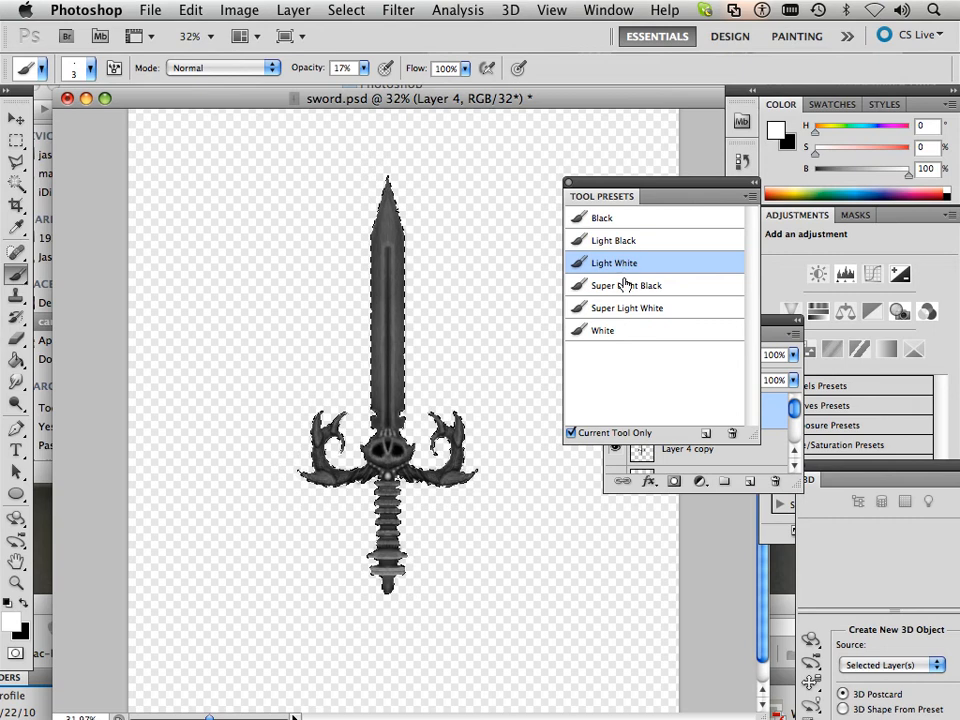
{"action": "left_click_drag", "start_coordinate": [671, 240], "coordinate": [615, 240]}
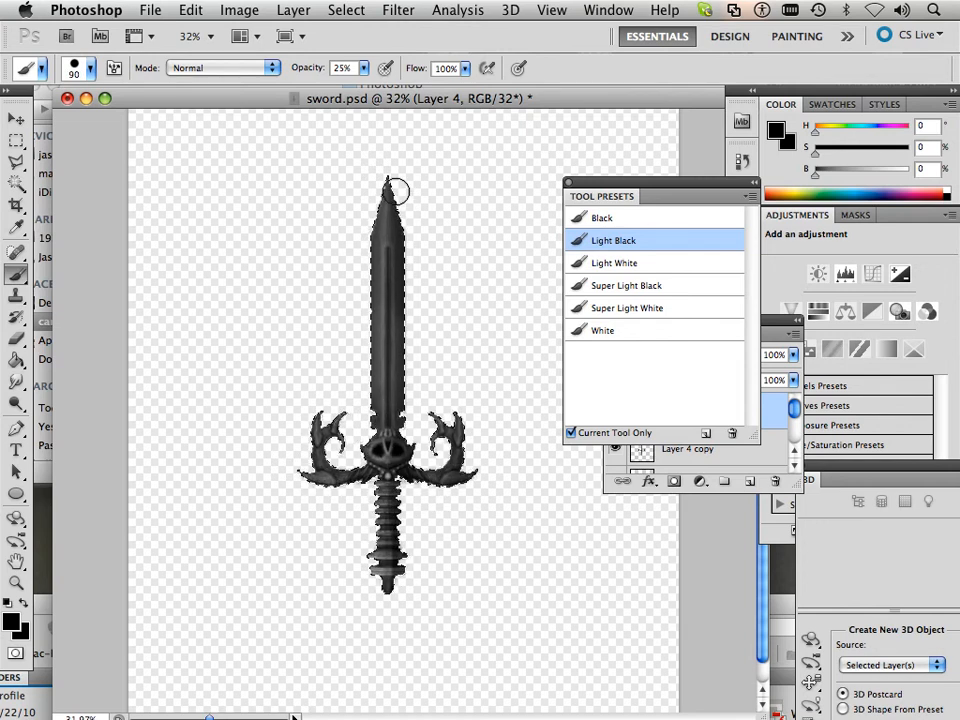
{"action": "left_click", "coordinate": [346, 12]}
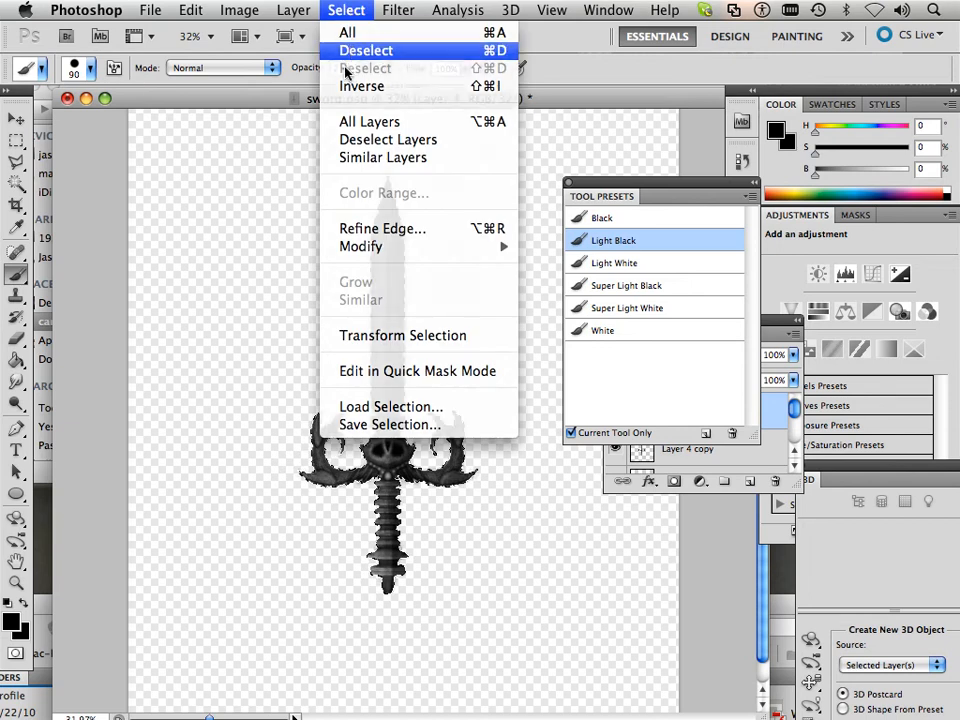
{"action": "left_click", "coordinate": [345, 47]}
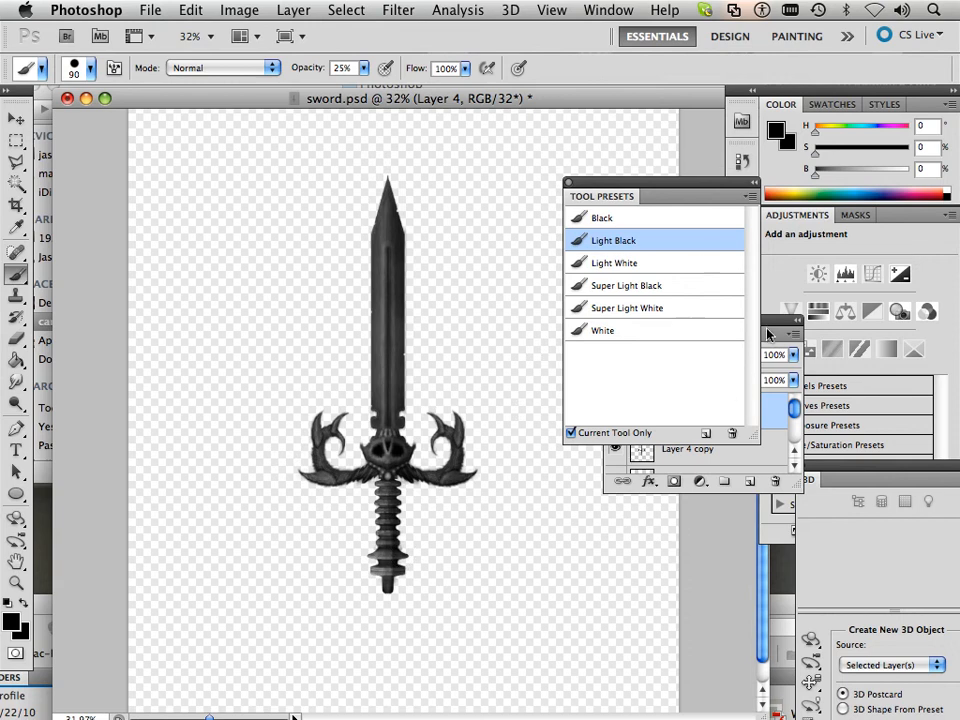
{"action": "left_click", "coordinate": [790, 360]}
{"action": "left_click_drag", "start_coordinate": [790, 360], "coordinate": [770, 374]}
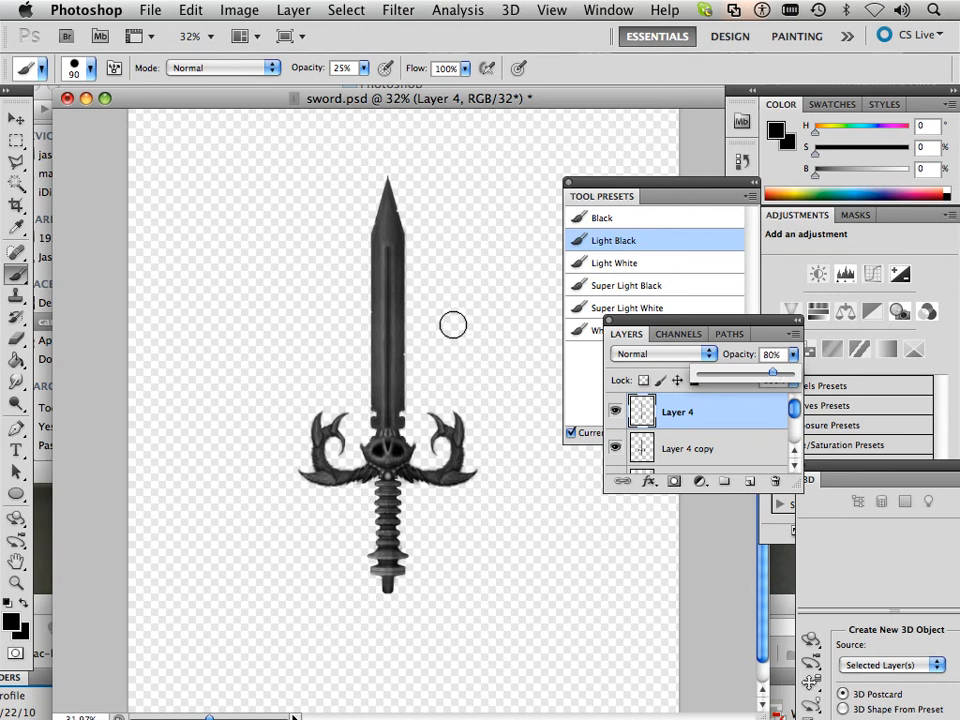
Step: Examine the darkened shading along the blade, skull, guard and grip, both close up and as a whole
{"action": "scroll", "coordinate": [446, 360], "scroll_direction": "up", "scroll_amount": 6}
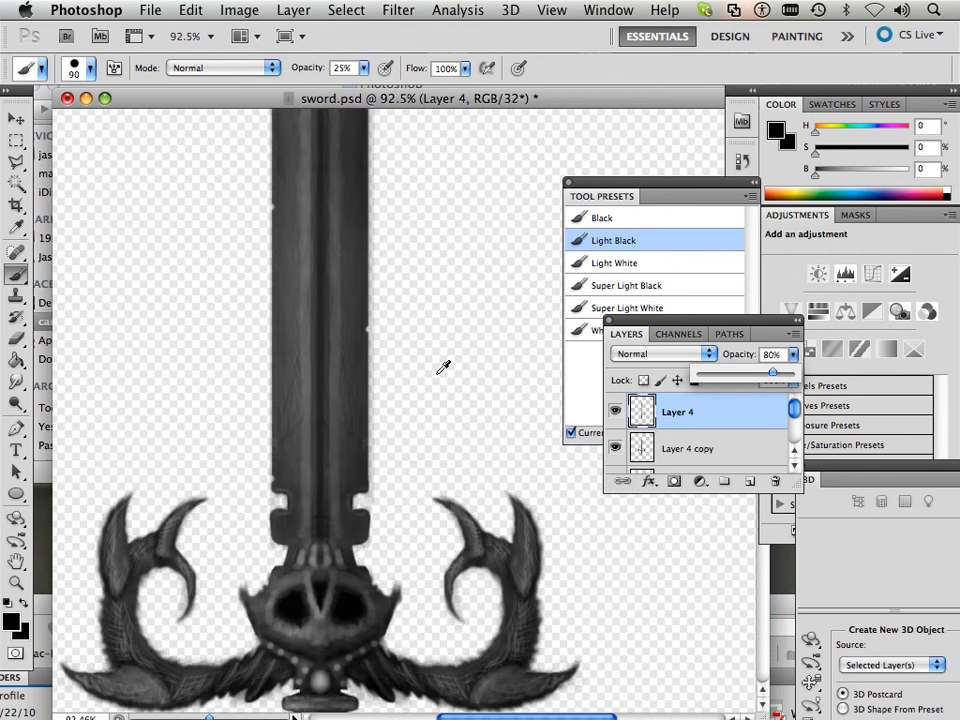
{"action": "scroll", "coordinate": [444, 365], "scroll_direction": "down", "scroll_amount": 2}
{"action": "scroll", "coordinate": [444, 368], "scroll_direction": "down", "scroll_amount": 2}
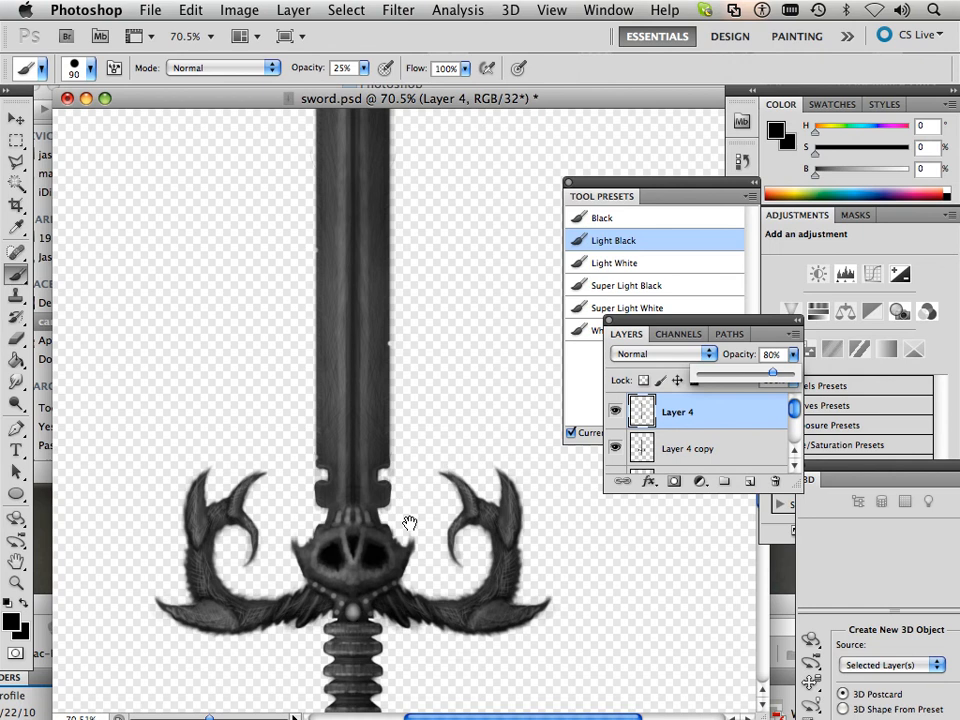
{"action": "scroll", "coordinate": [401, 354], "scroll_direction": "down", "scroll_amount": 5}
{"action": "scroll", "coordinate": [411, 377], "scroll_direction": "up", "scroll_amount": 10}
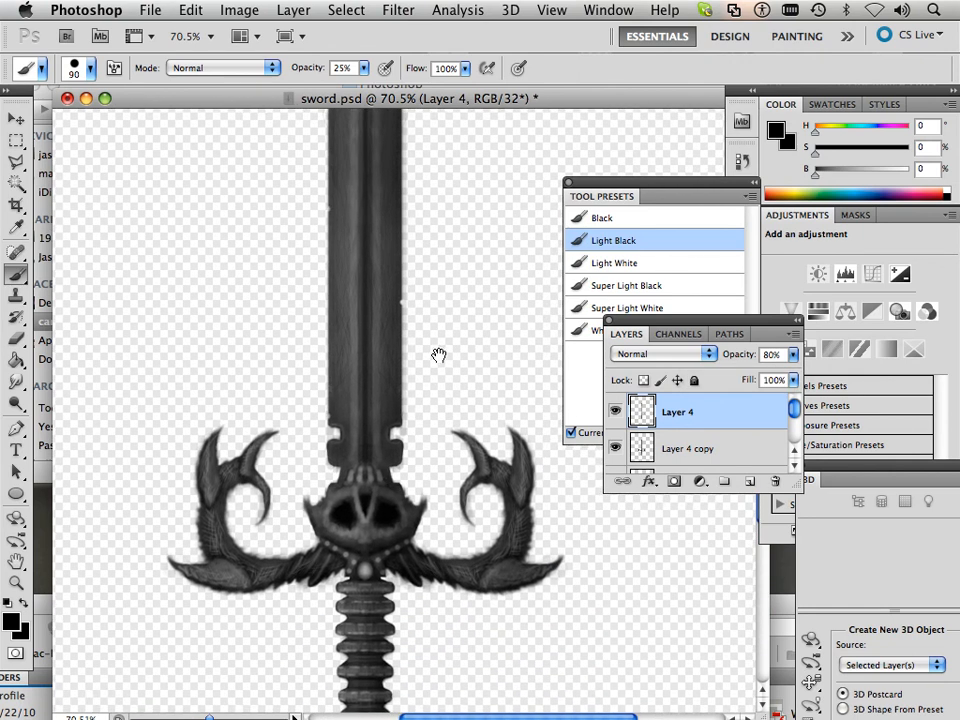
{"action": "scroll", "coordinate": [450, 401], "scroll_direction": "down", "scroll_amount": 4}
{"action": "scroll", "coordinate": [425, 320], "scroll_direction": "down", "scroll_amount": 5}
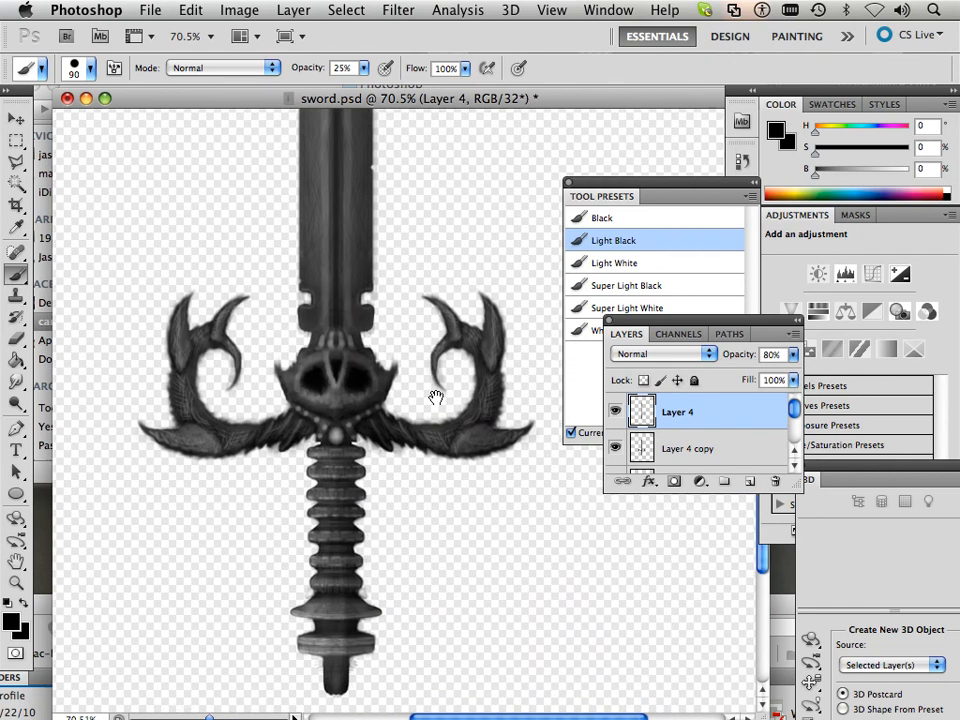
{"action": "scroll", "coordinate": [430, 380], "scroll_direction": "down", "scroll_amount": 1}
{"action": "scroll", "coordinate": [430, 378], "scroll_direction": "down", "scroll_amount": 4}
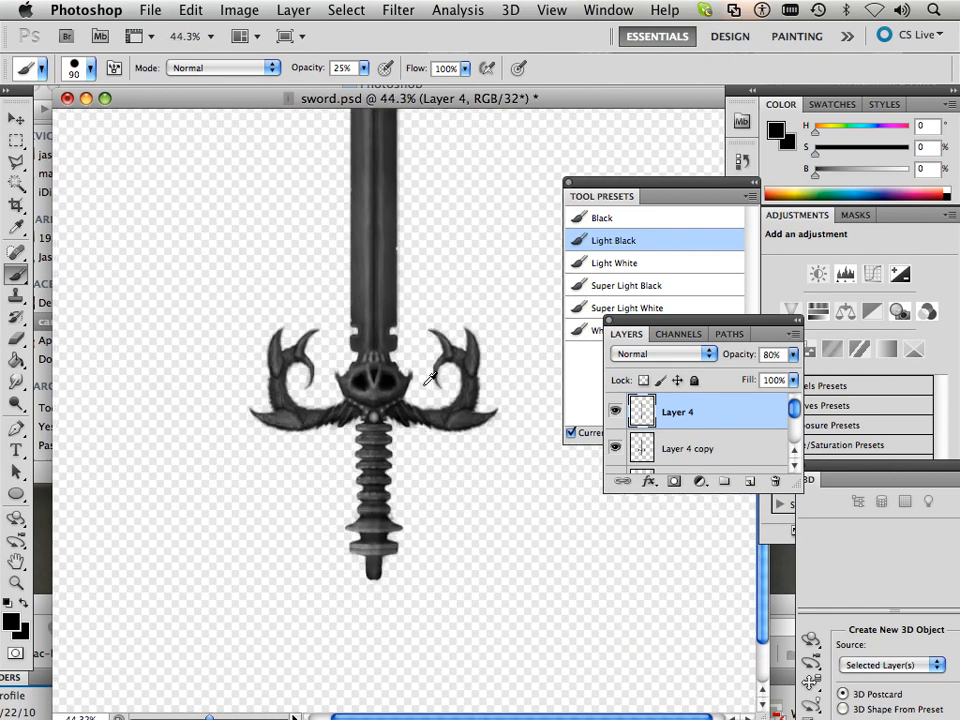
{"action": "scroll", "coordinate": [411, 420], "scroll_direction": "up", "scroll_amount": 3}
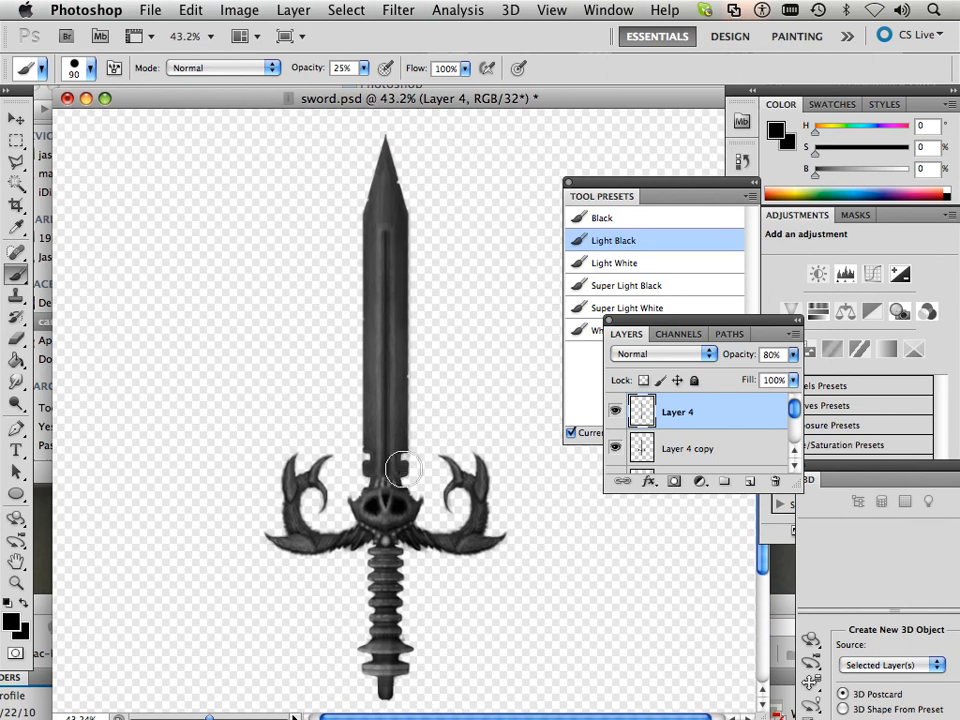